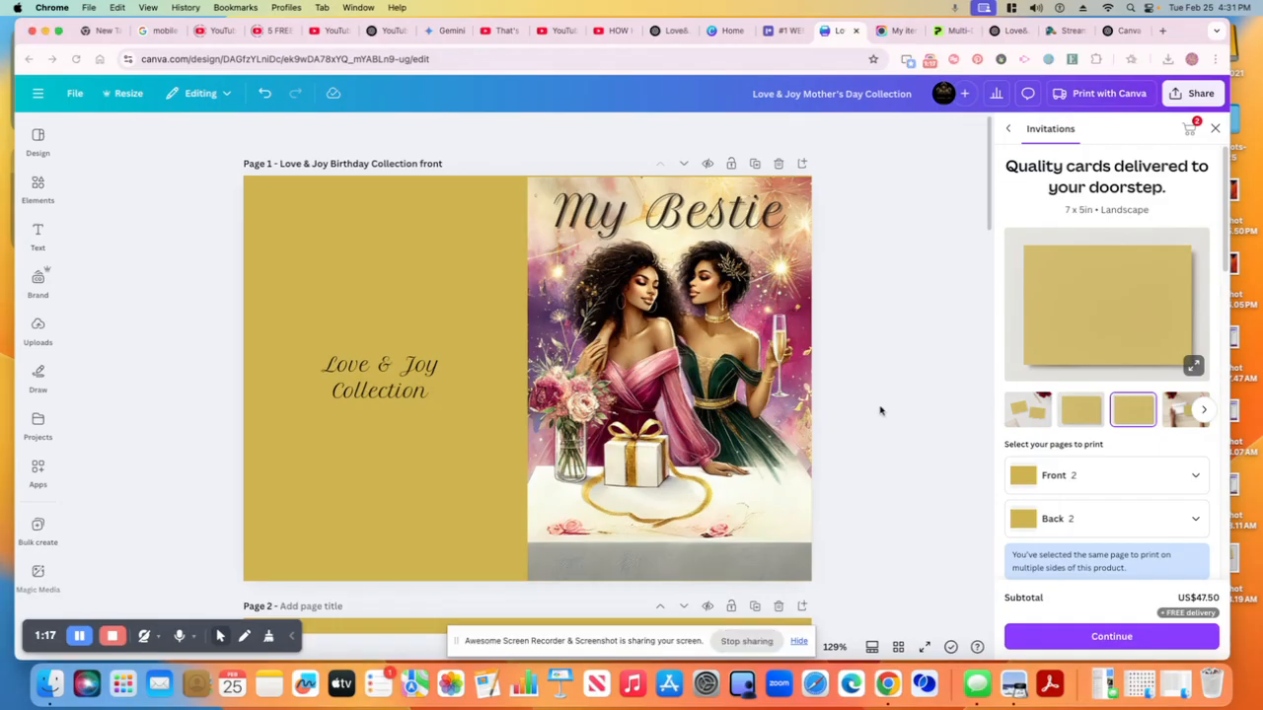
# Check the browser's recent download history from the ChatGPT tab, then return to the card design
pyautogui.click(1003, 38)
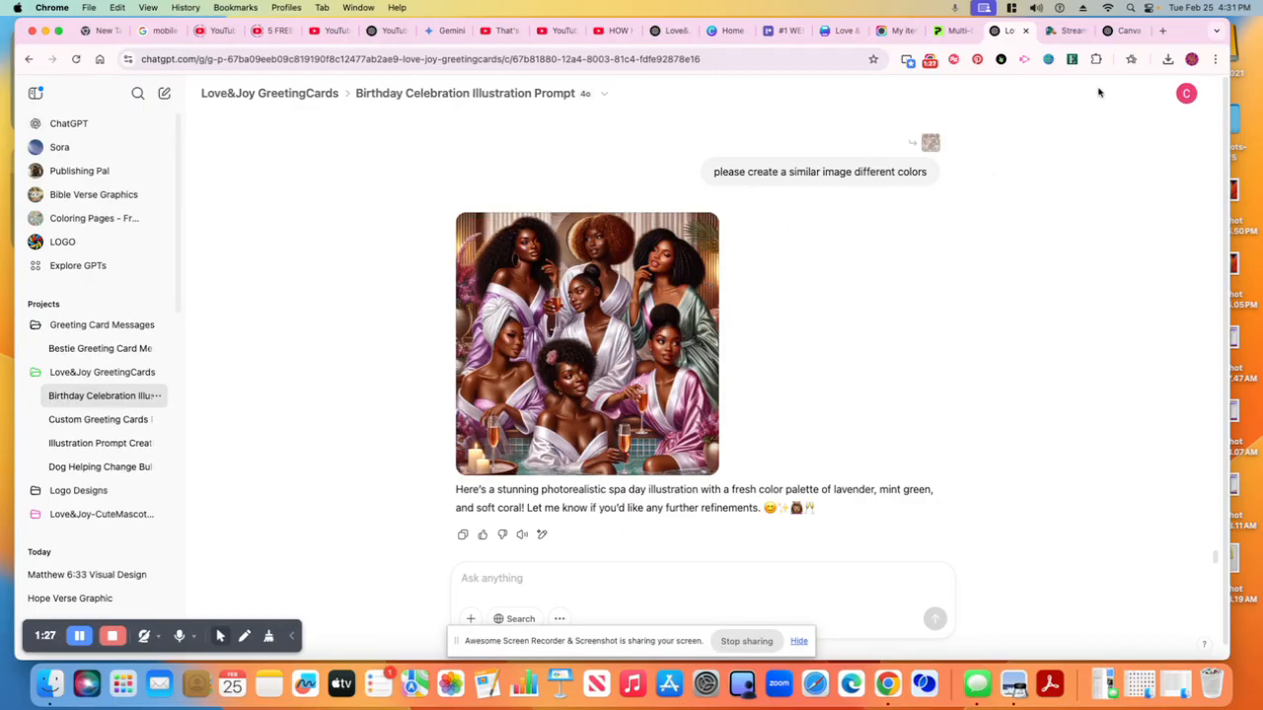
pyautogui.click(1167, 59)
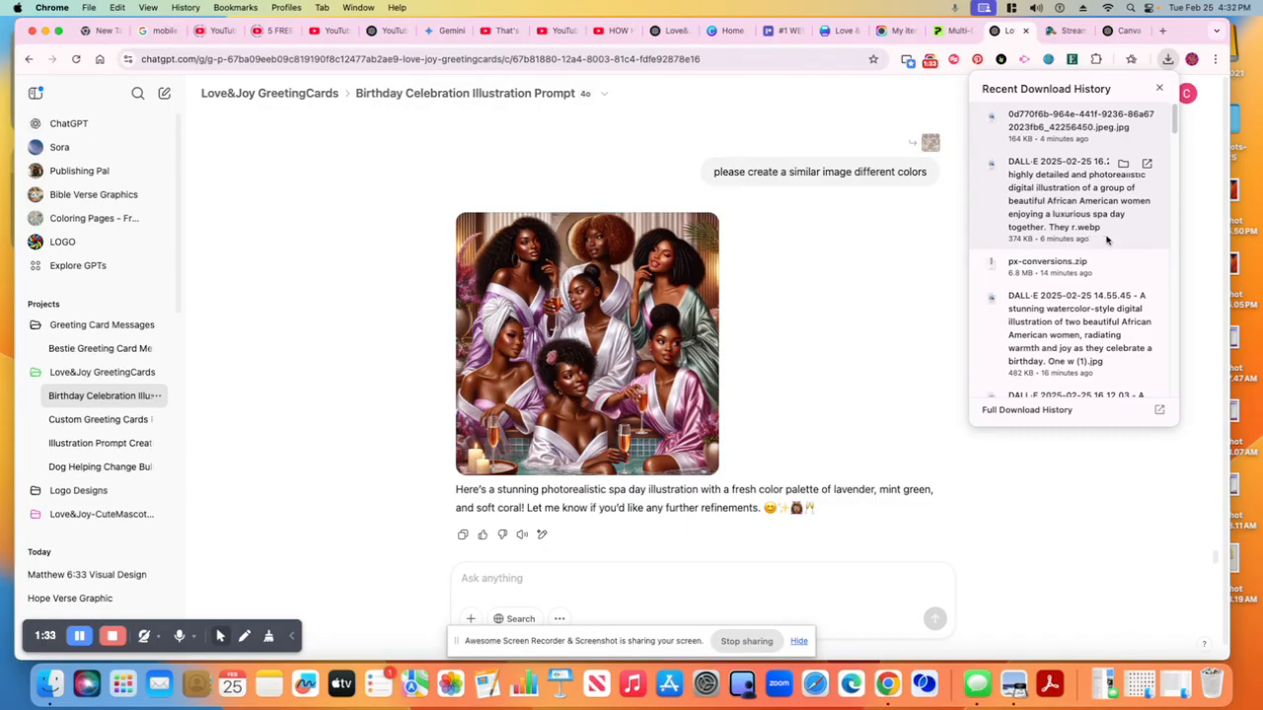
pyautogui.click(893, 248)
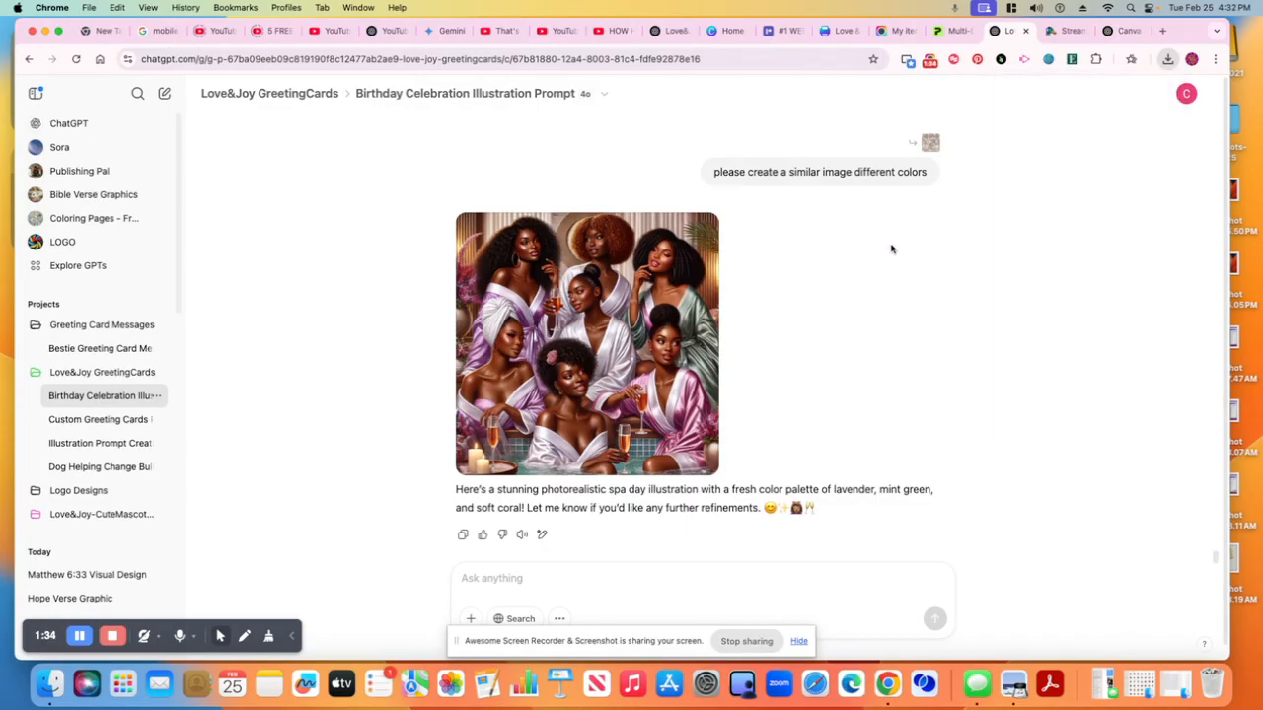
pyautogui.click(896, 30)
pyautogui.click(844, 36)
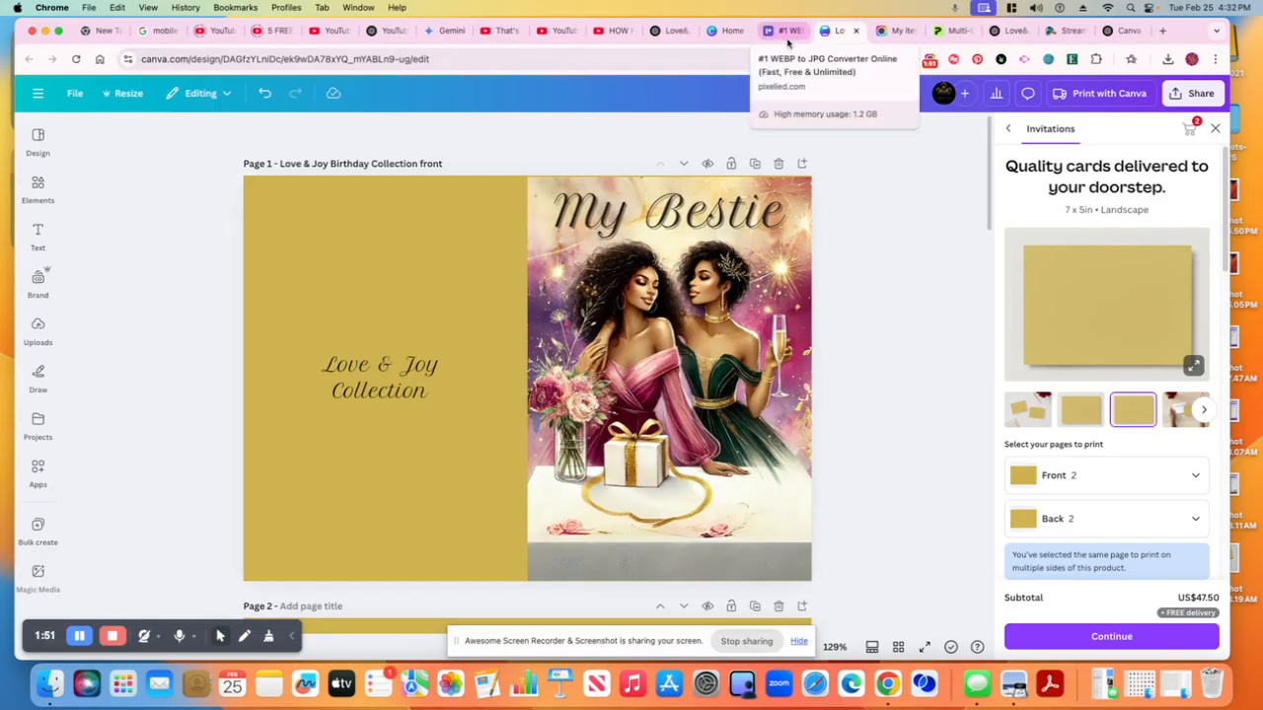
# Clear the queue in the Pixelied WEBP to JPG converter
pyautogui.click(786, 39)
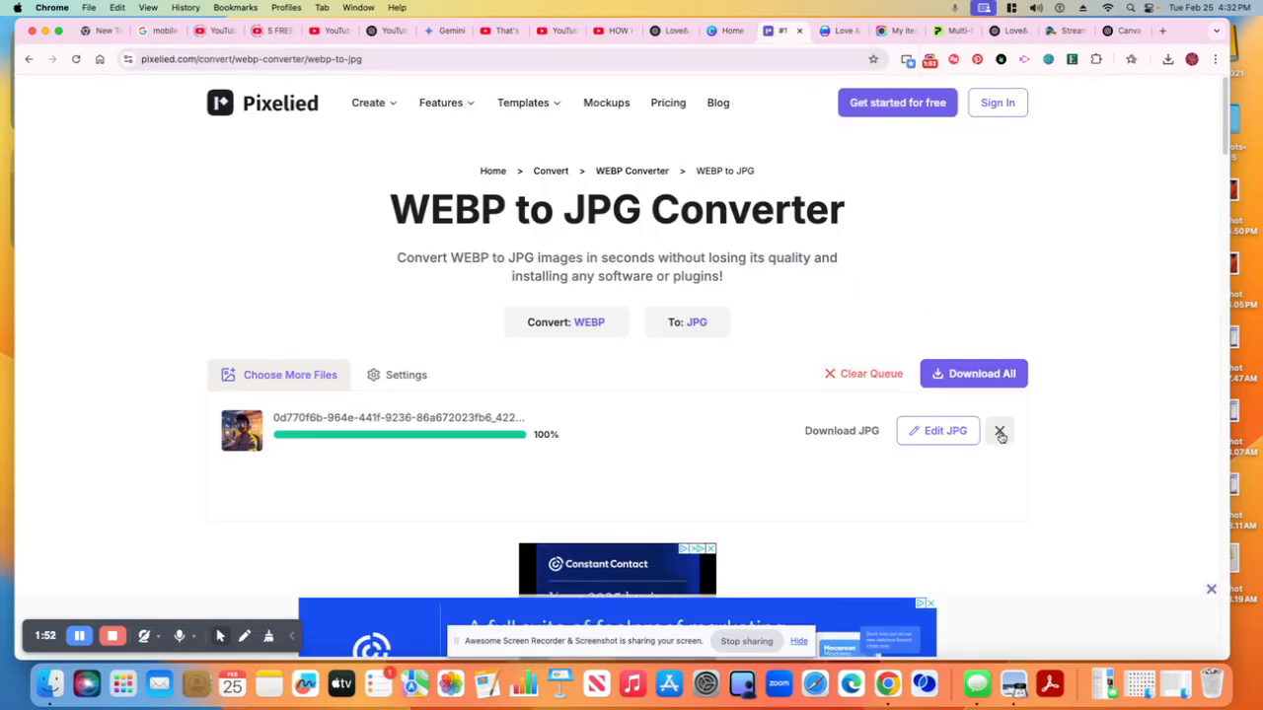
pyautogui.click(883, 377)
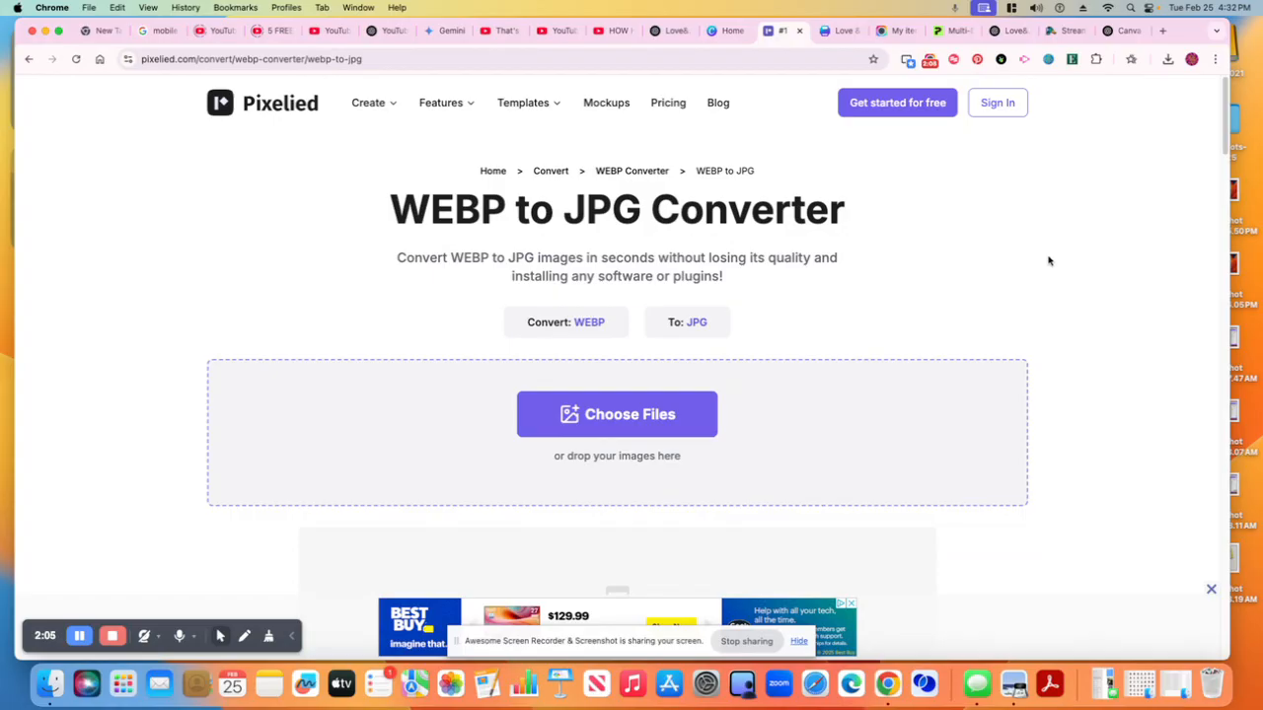
# Review the WebP image files folder and the recent download history
pyautogui.click(51, 685)
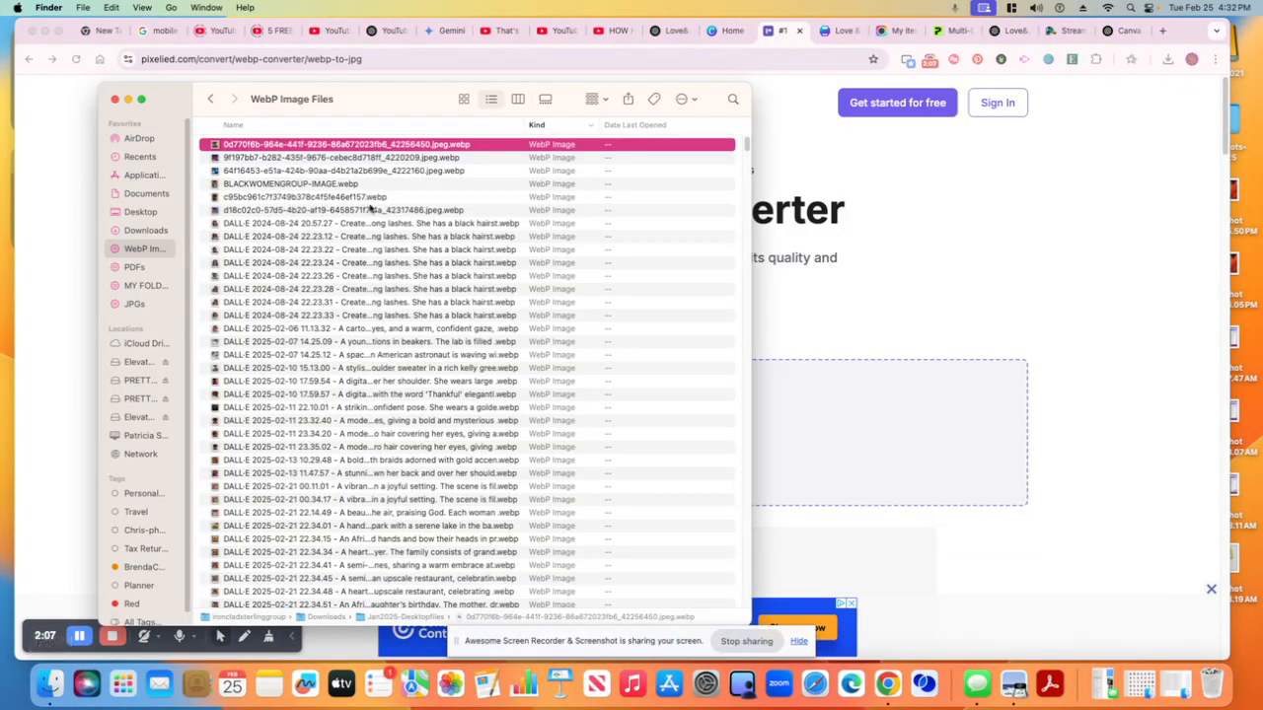
pyautogui.click(1031, 181)
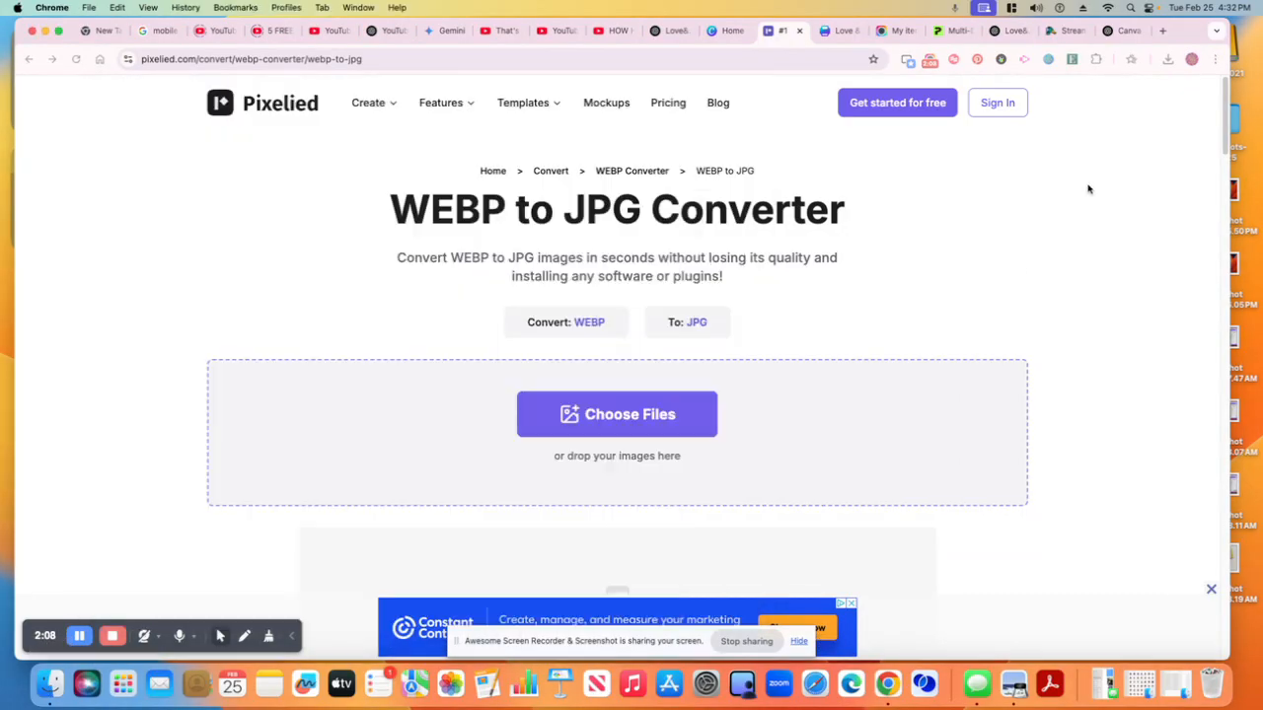
pyautogui.click(1168, 59)
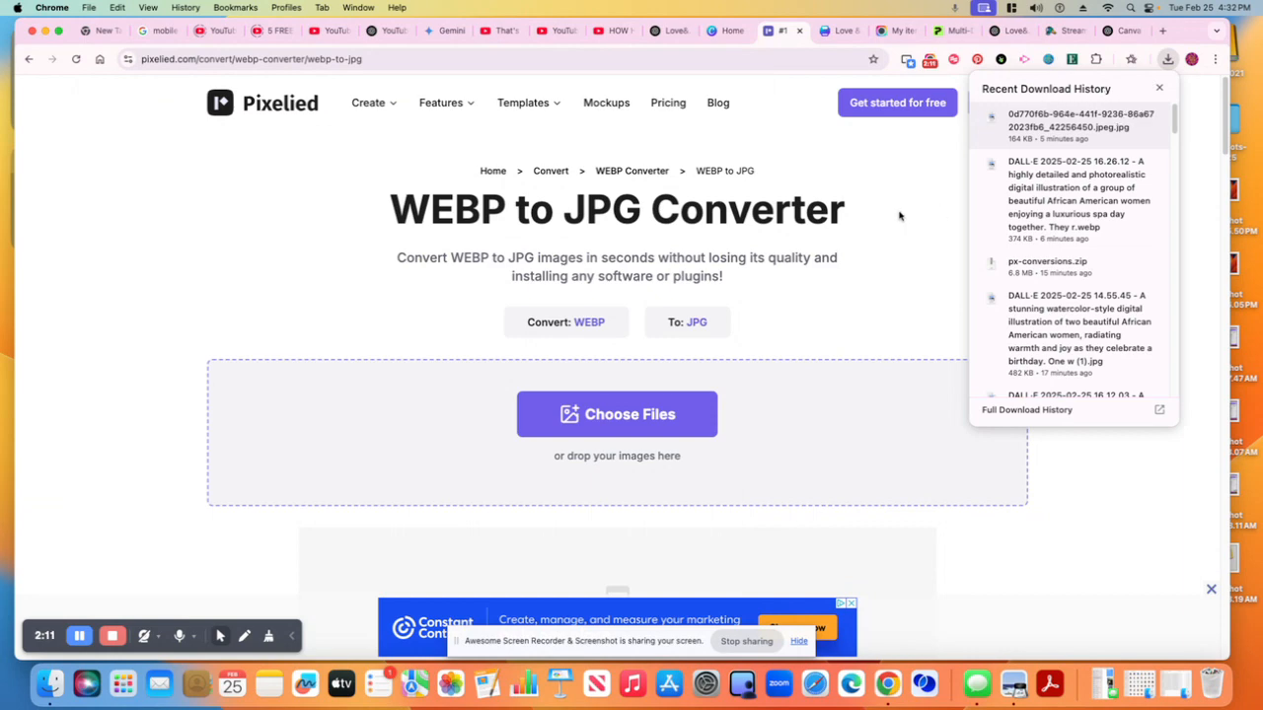
pyautogui.click(914, 235)
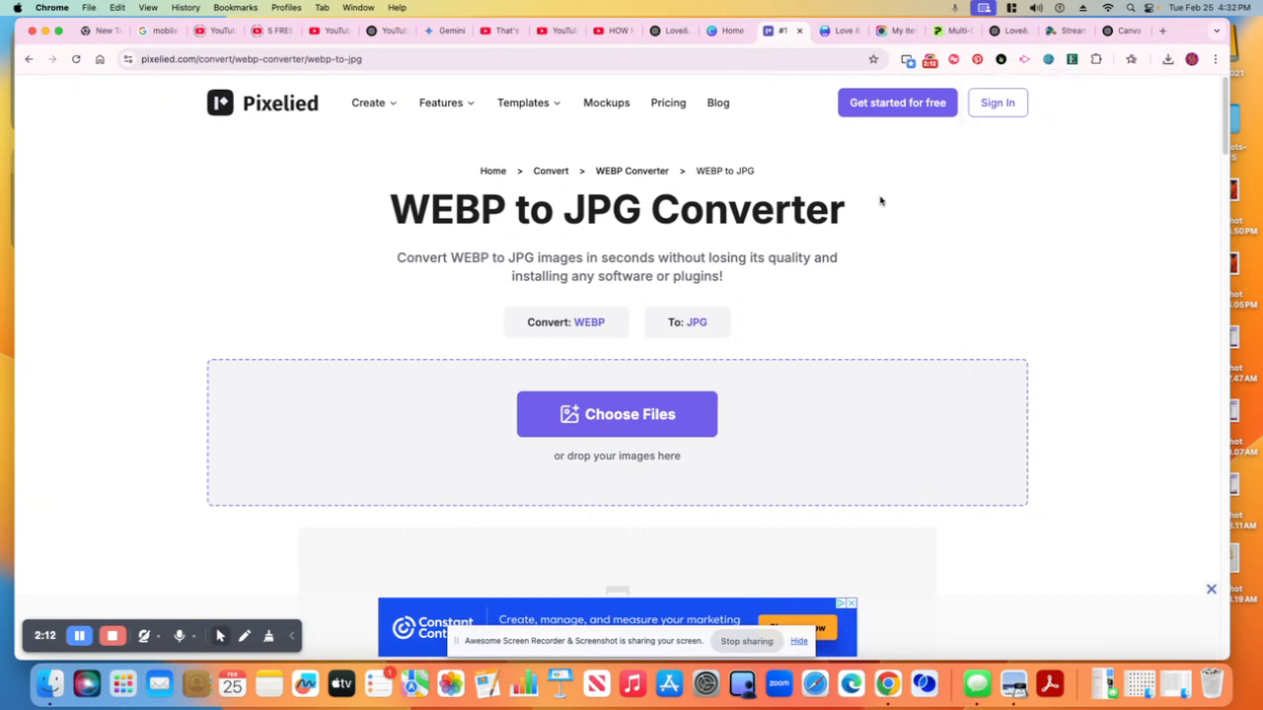
# Add the top WEBP file from the WebP image files folder to the converter and convert it to JPG
pyautogui.click(51, 686)
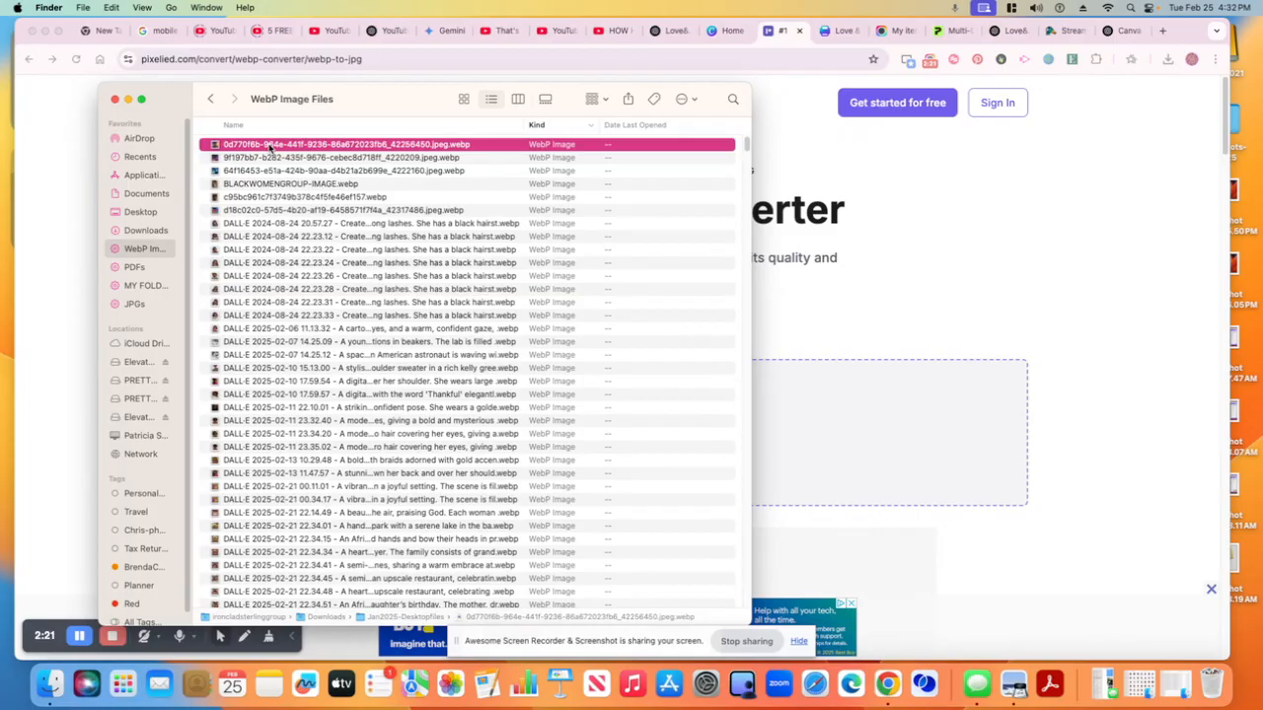
pyautogui.moveTo(271, 147); pyautogui.dragTo(861, 212)
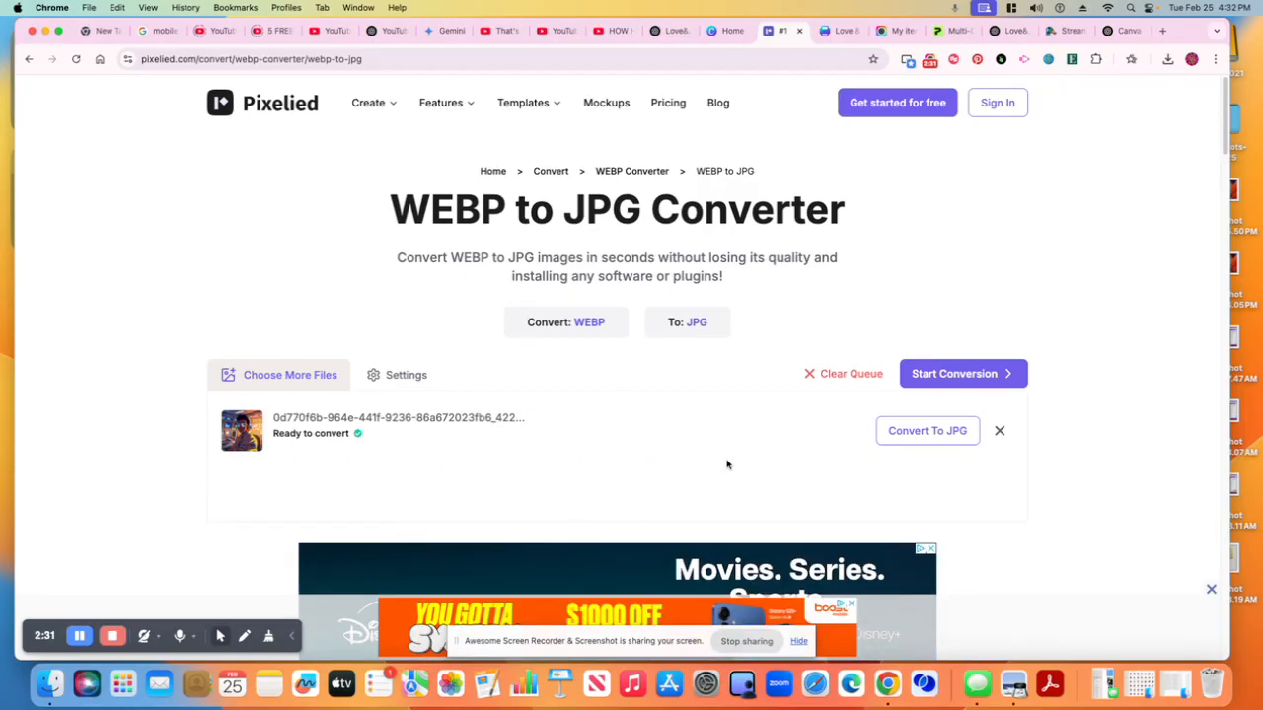
pyautogui.click(912, 440)
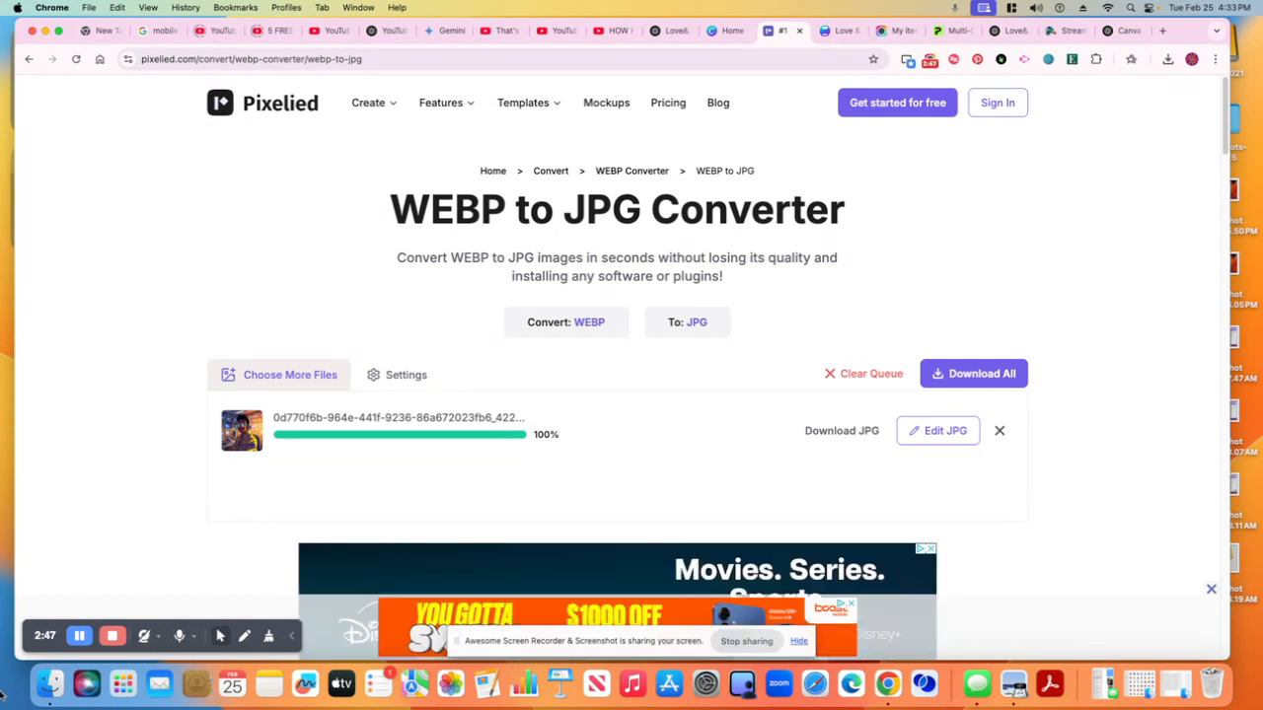
pyautogui.click(54, 685)
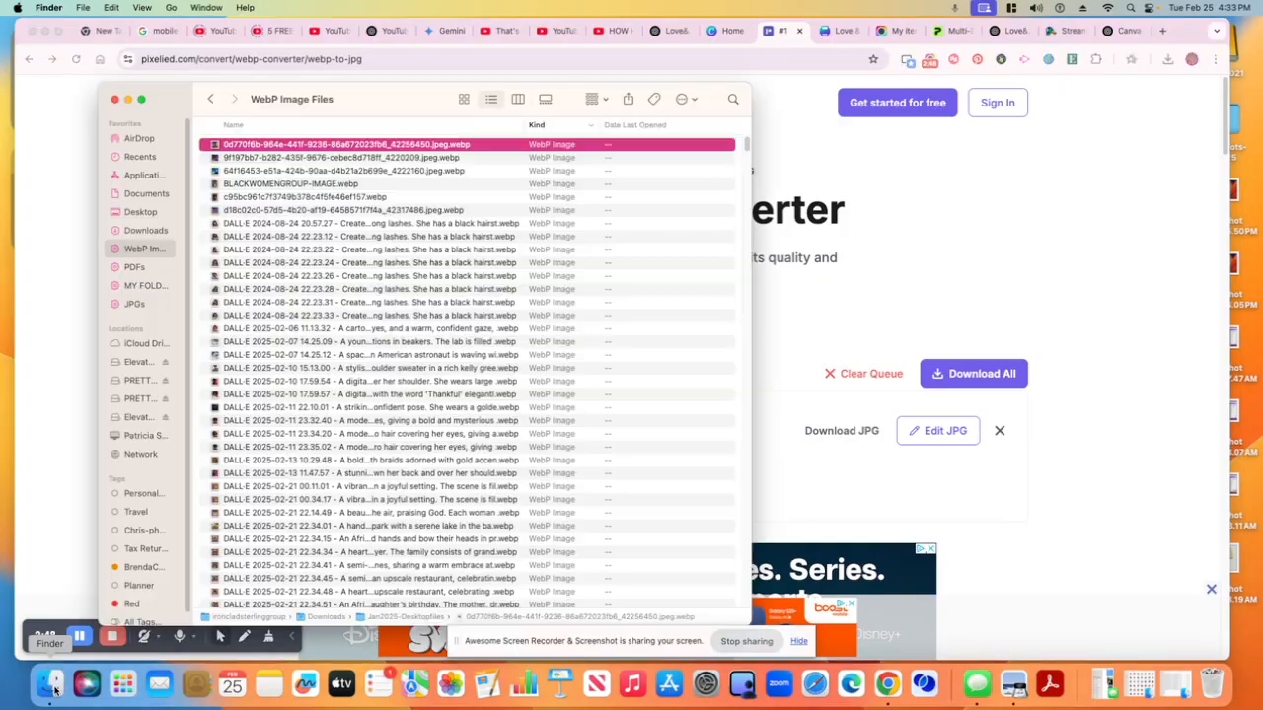
pyautogui.keyDown('shift'); pyautogui.click(249, 303); pyautogui.keyUp('shift')
pyautogui.moveTo(250, 303); pyautogui.dragTo(999, 288)
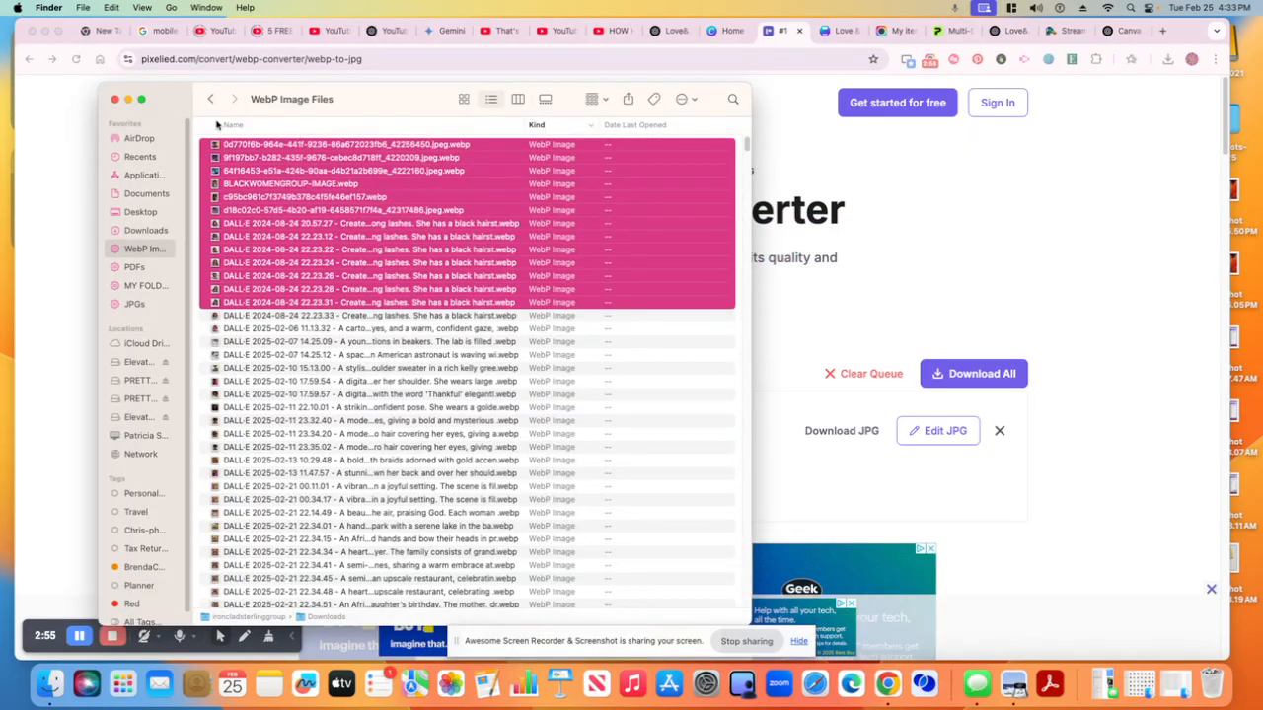
pyautogui.click(47, 186)
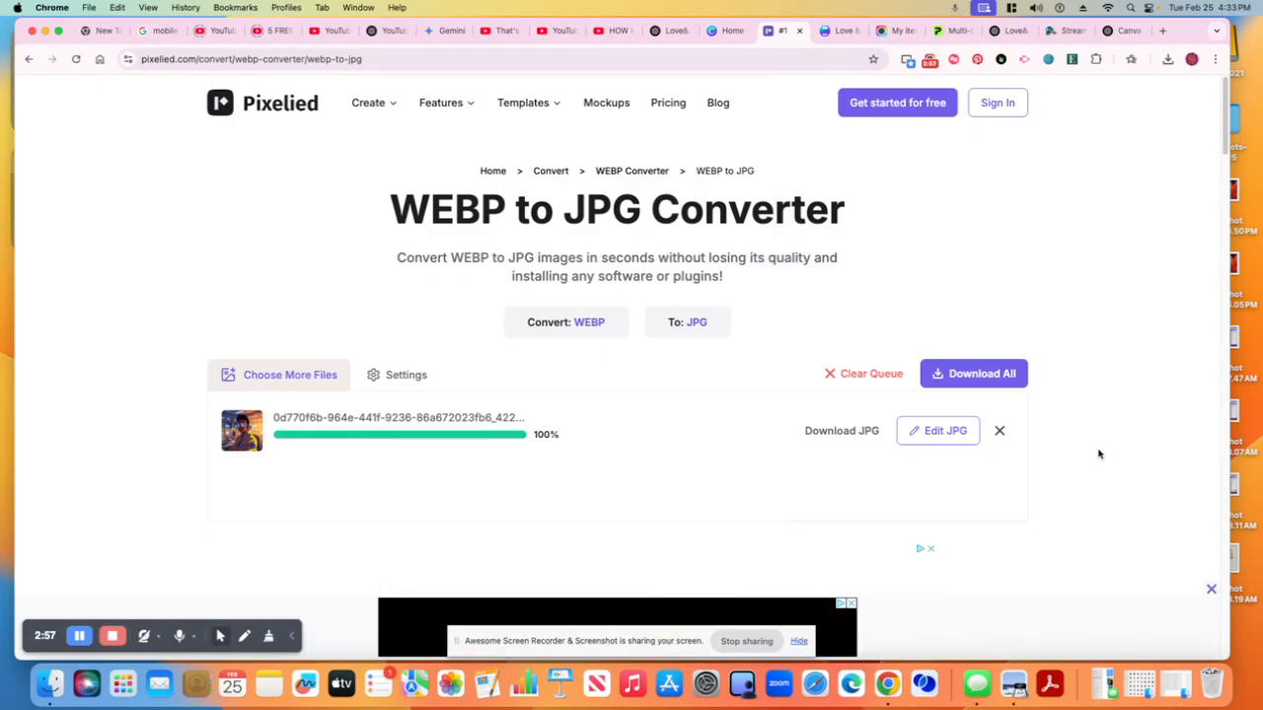
# Insert the uploaded spa day image onto page 2 of the card and move it to the right half
pyautogui.click(716, 35)
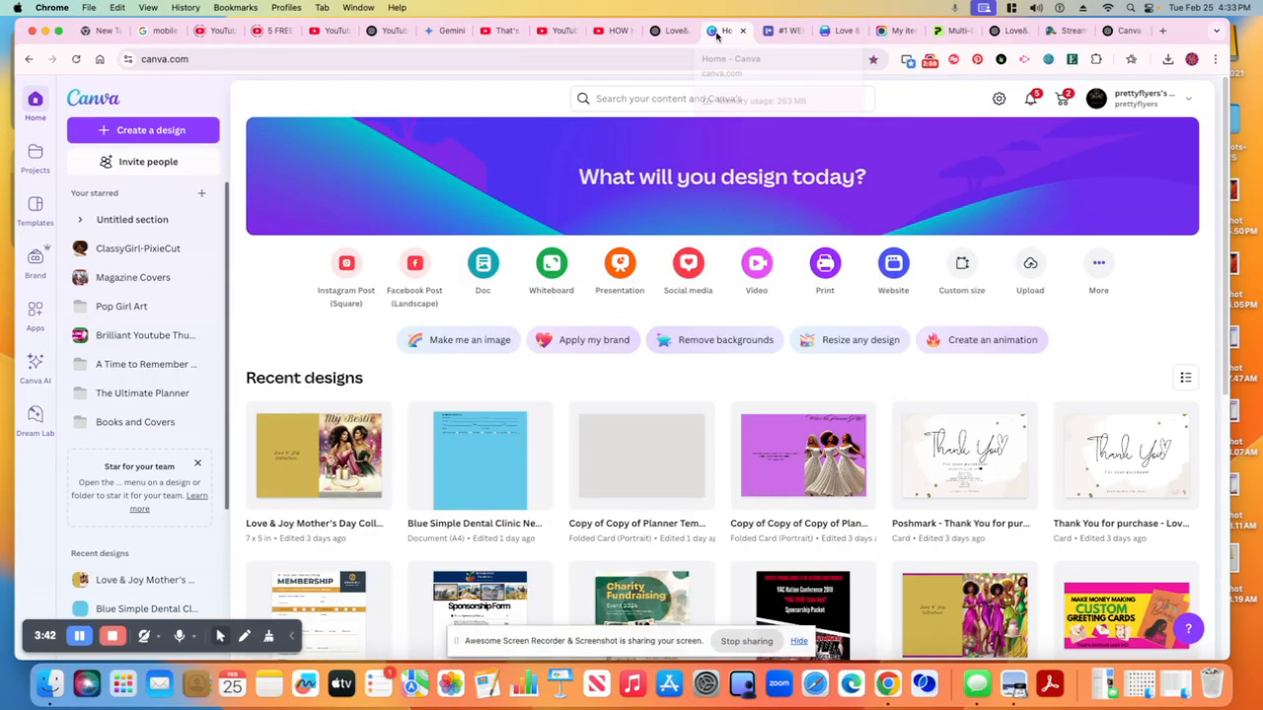
pyautogui.click(779, 37)
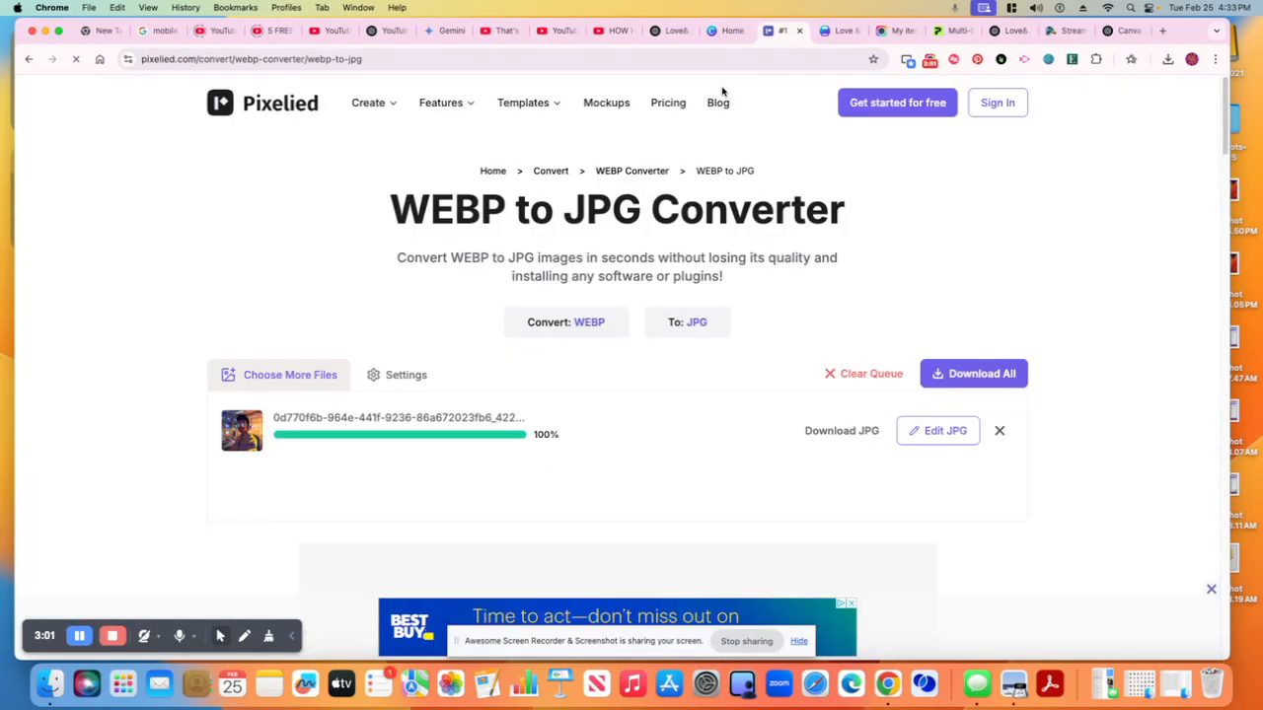
pyautogui.click(825, 38)
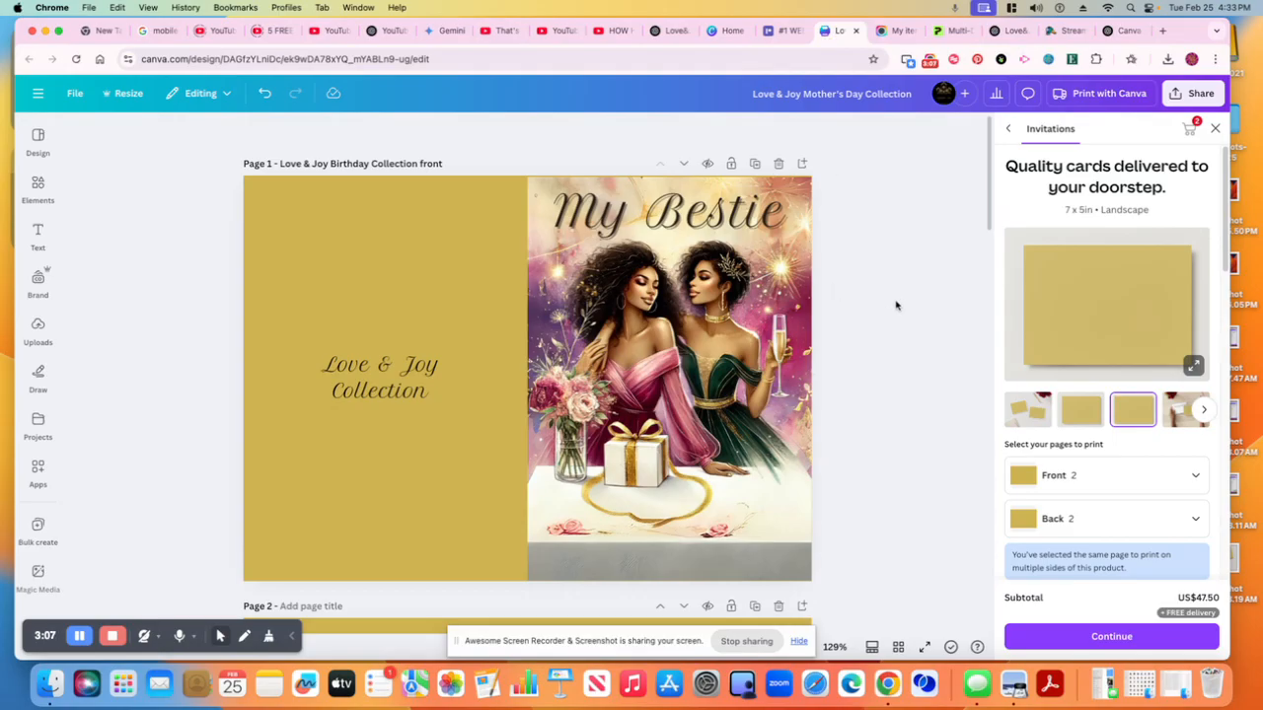
pyautogui.scroll(-5, 896, 305)
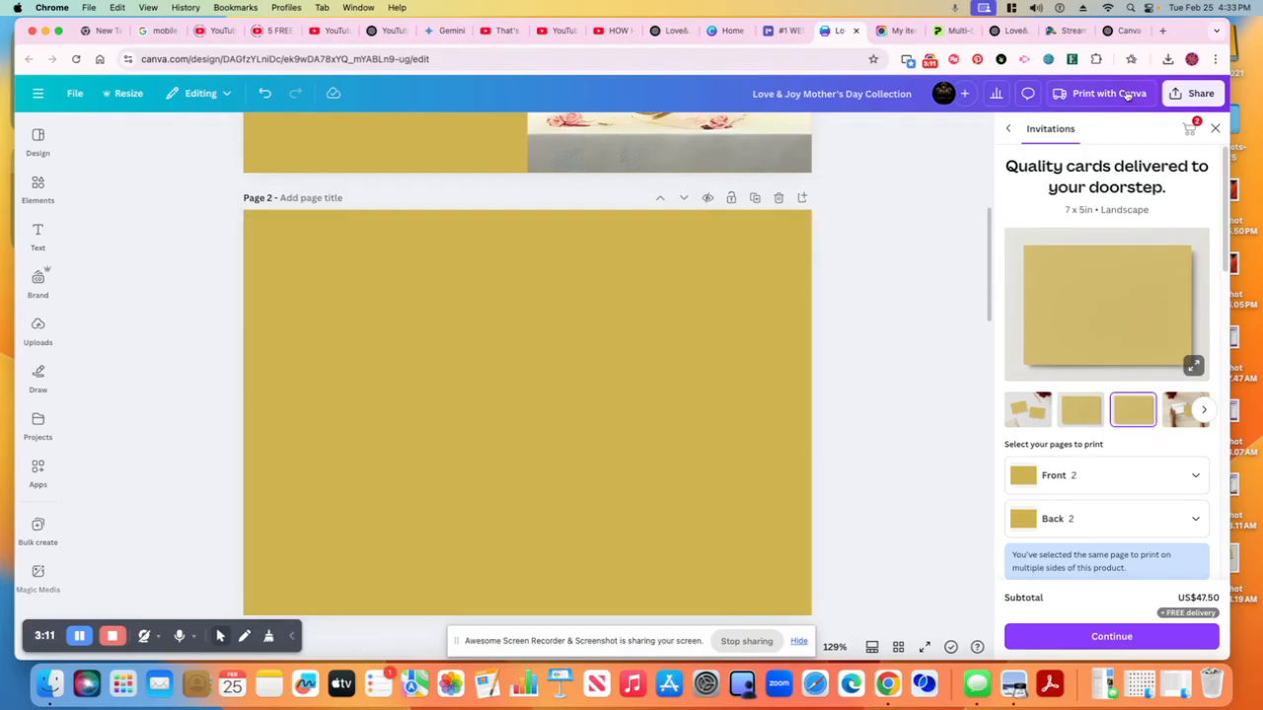
pyautogui.click(1167, 60)
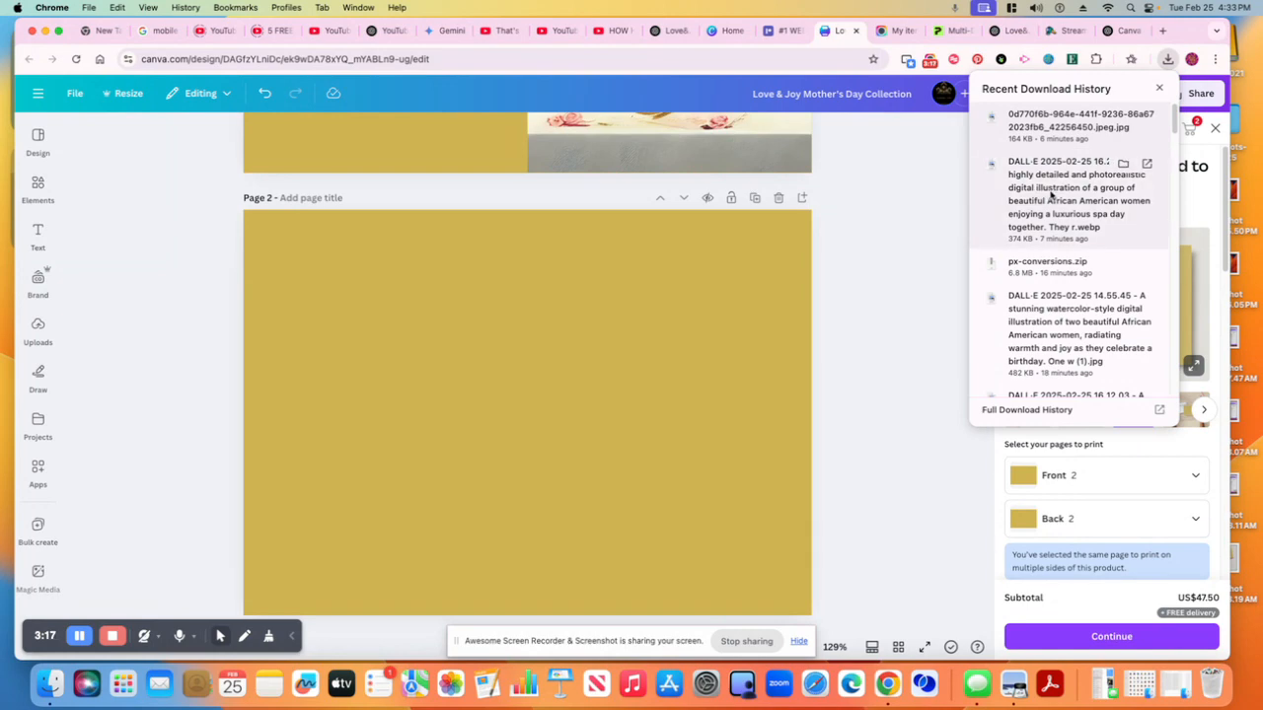
pyautogui.click(37, 284)
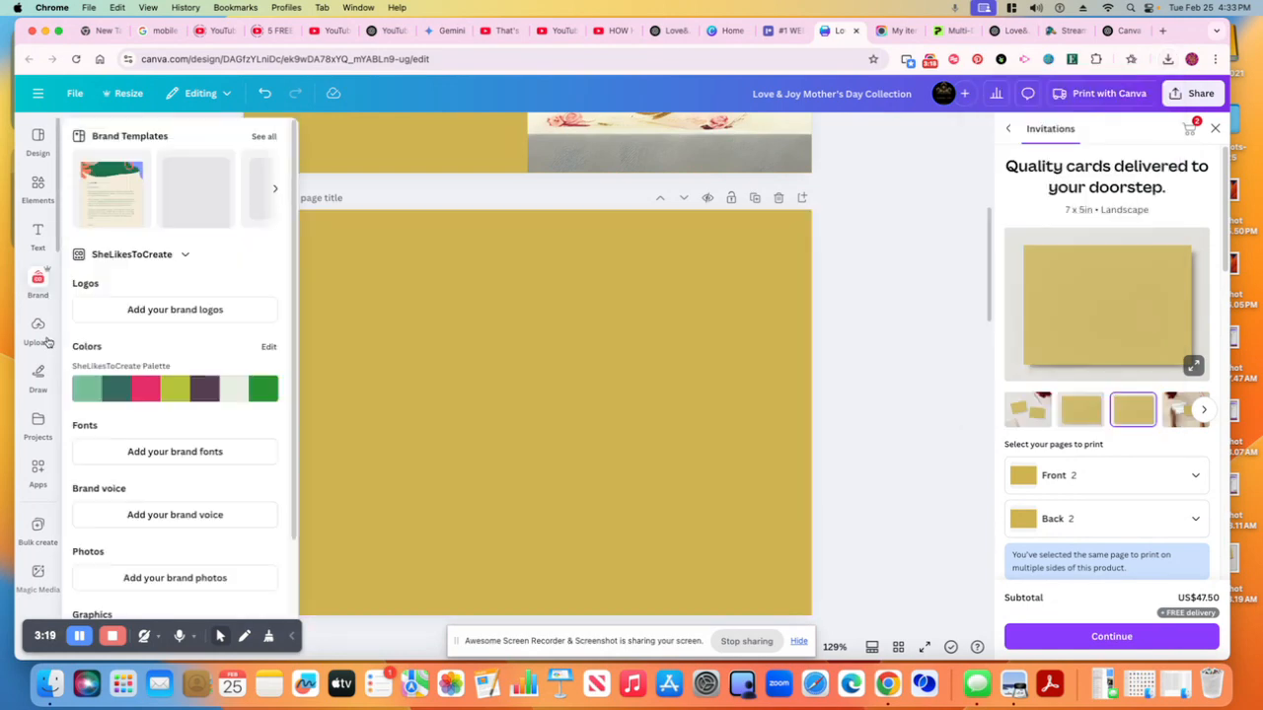
pyautogui.click(39, 331)
pyautogui.click(174, 286)
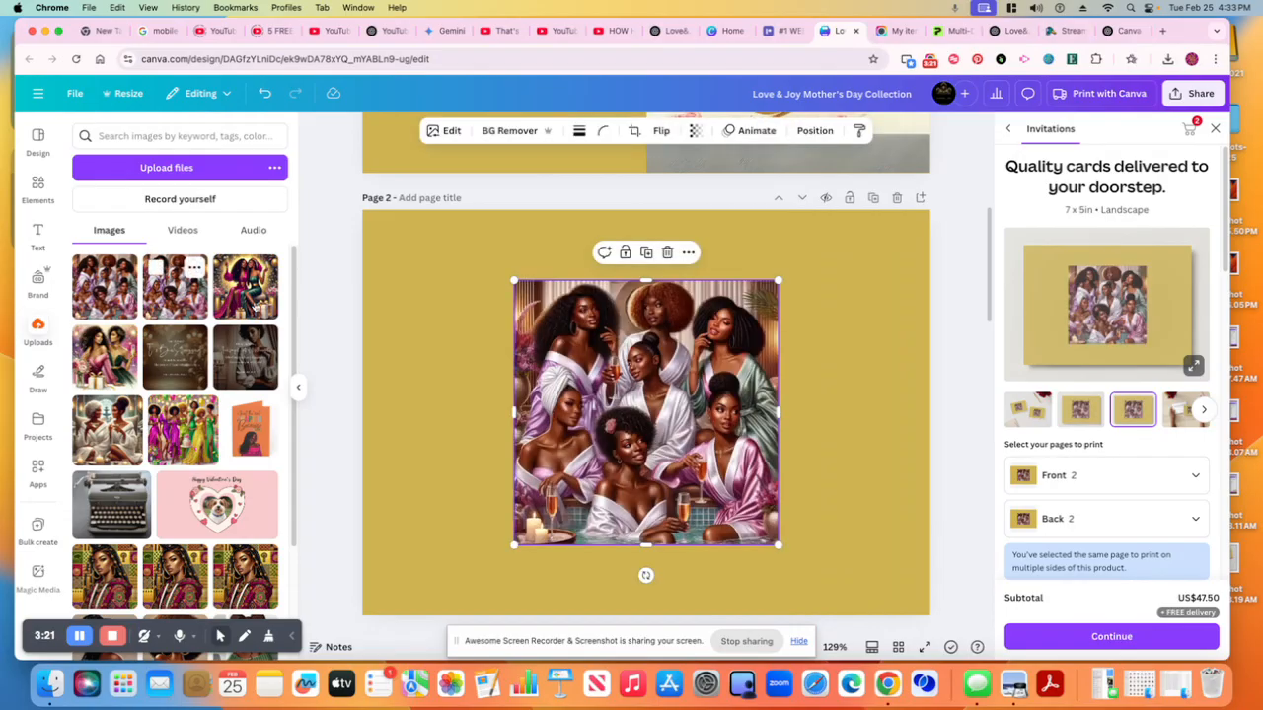
pyautogui.moveTo(672, 353); pyautogui.dragTo(812, 354)
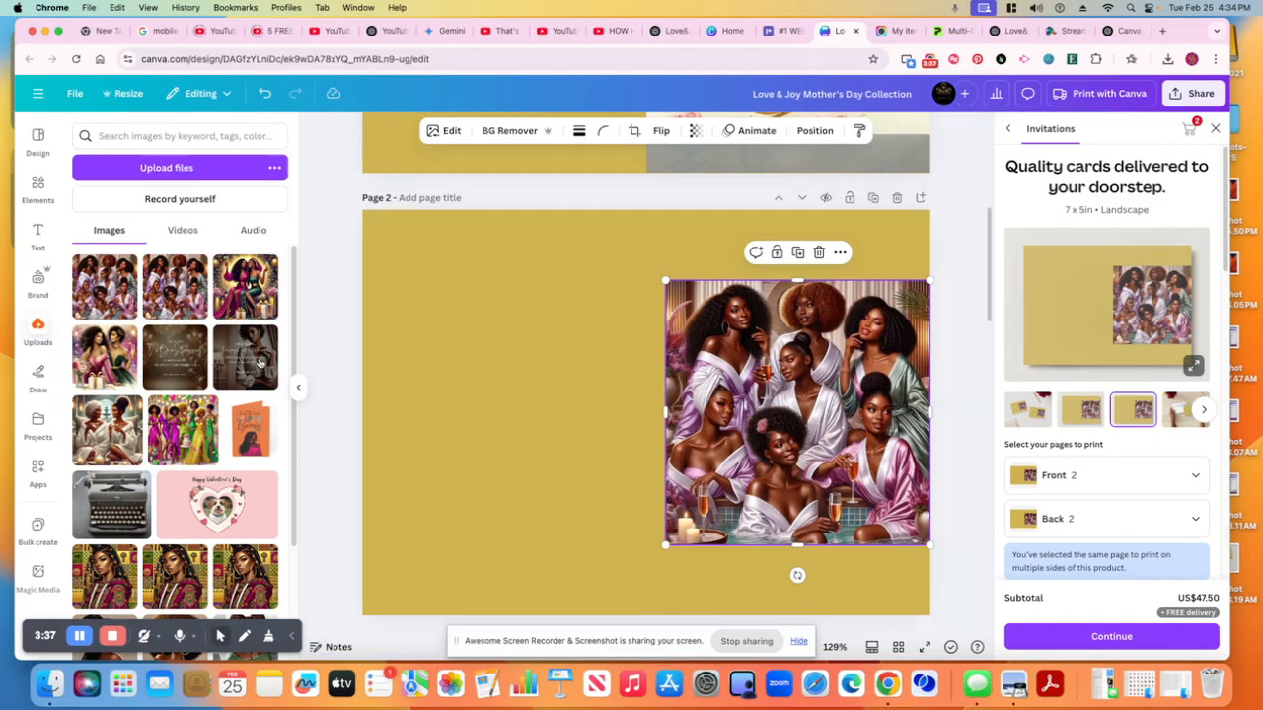
# Add a vertical line at the centre of page 2 stretched to full height, then delete it
pyautogui.click(37, 189)
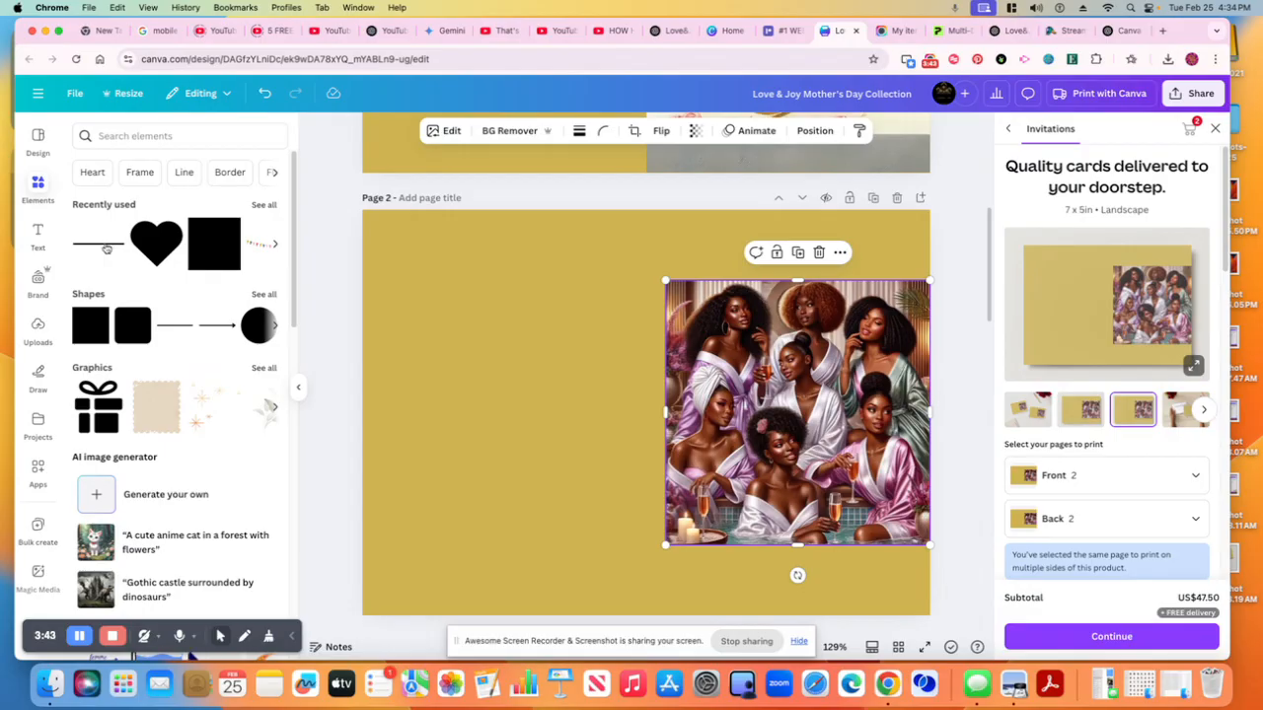
pyautogui.click(104, 250)
pyautogui.moveTo(633, 445); pyautogui.dragTo(612, 424)
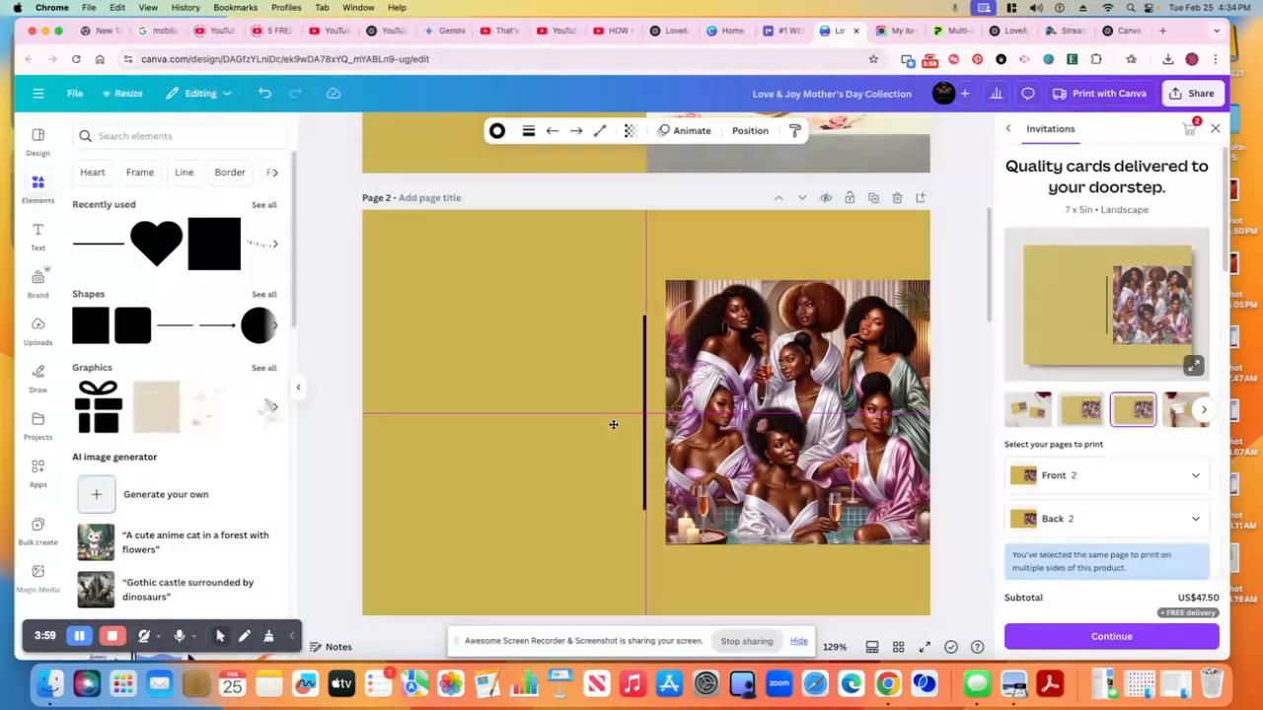
pyautogui.moveTo(613, 424); pyautogui.dragTo(613, 424)
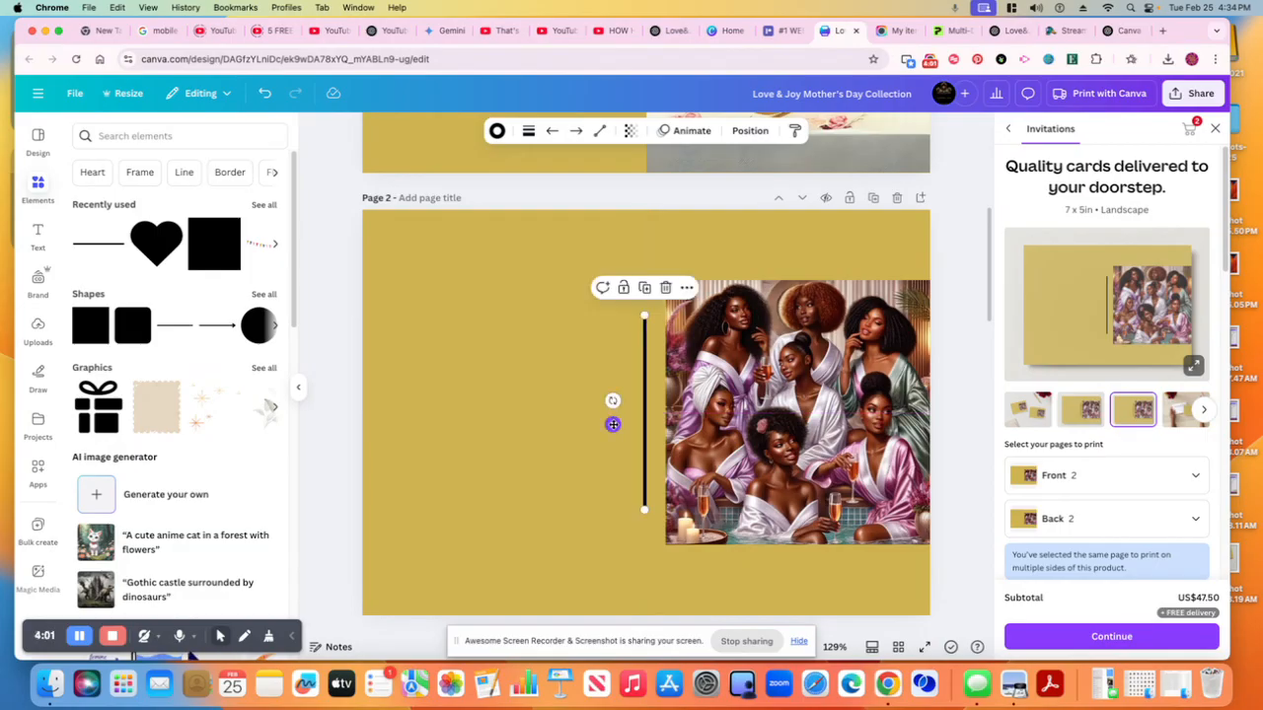
pyautogui.moveTo(644, 316); pyautogui.dragTo(644, 211)
pyautogui.moveTo(645, 511); pyautogui.dragTo(646, 615)
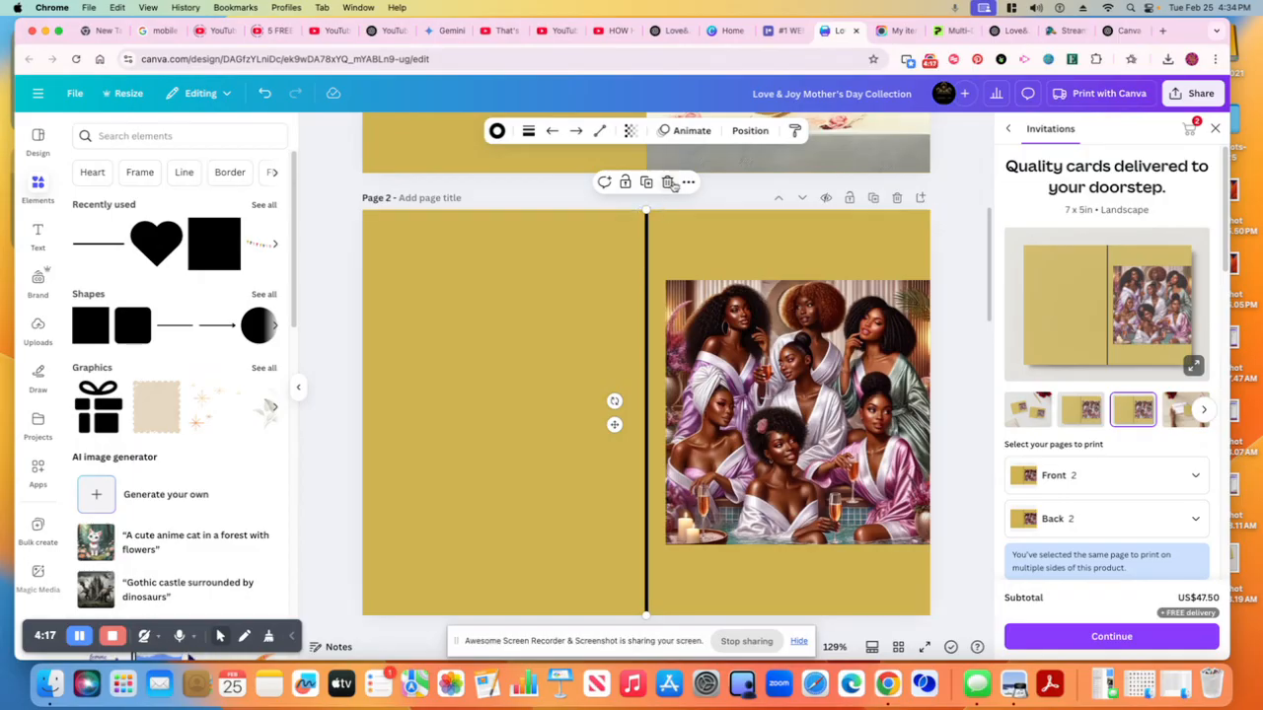
pyautogui.click(667, 181)
# Widen the spa day image slightly by pulling its left edge toward the page's centre
pyautogui.click(692, 355)
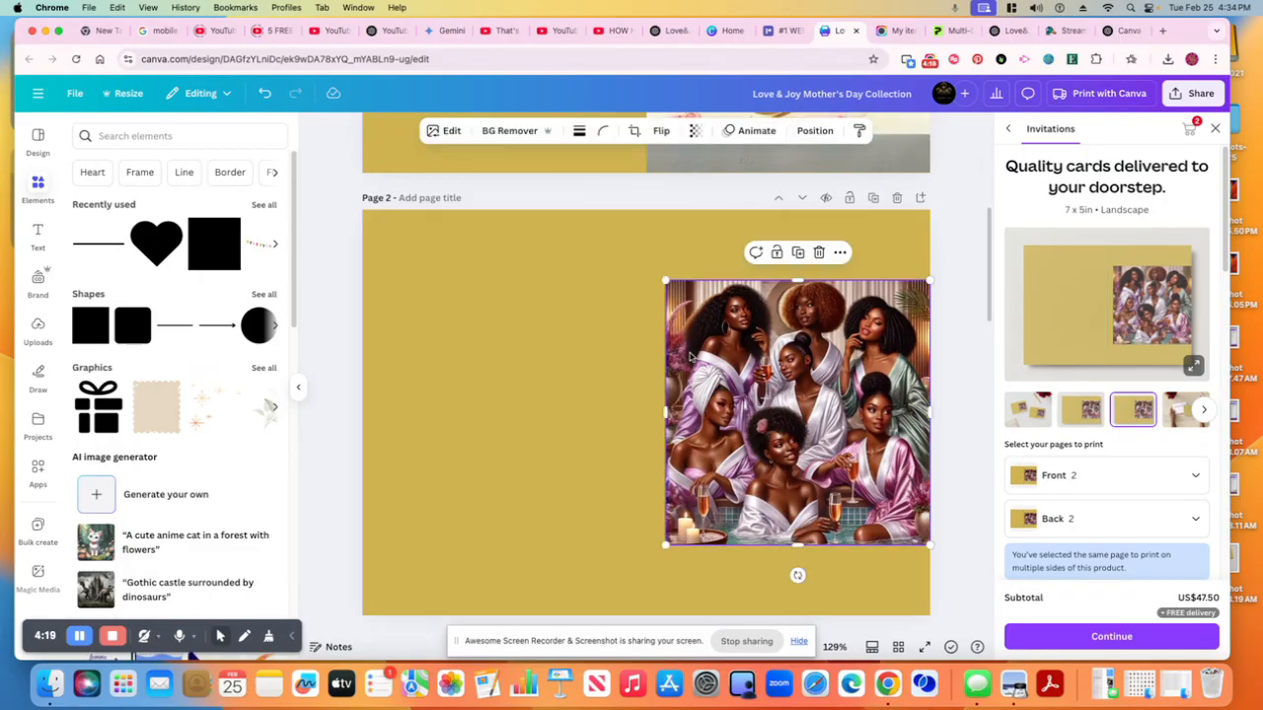
pyautogui.moveTo(666, 416); pyautogui.dragTo(642, 417)
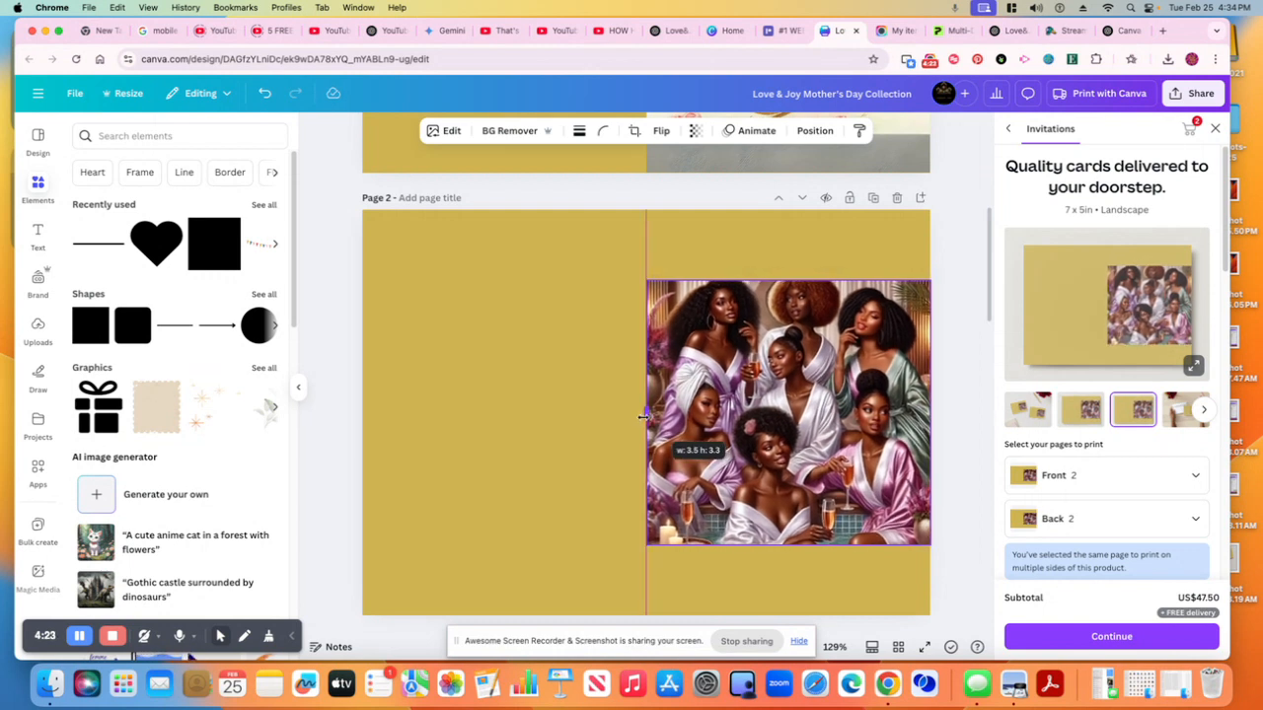
pyautogui.moveTo(642, 417); pyautogui.dragTo(661, 415)
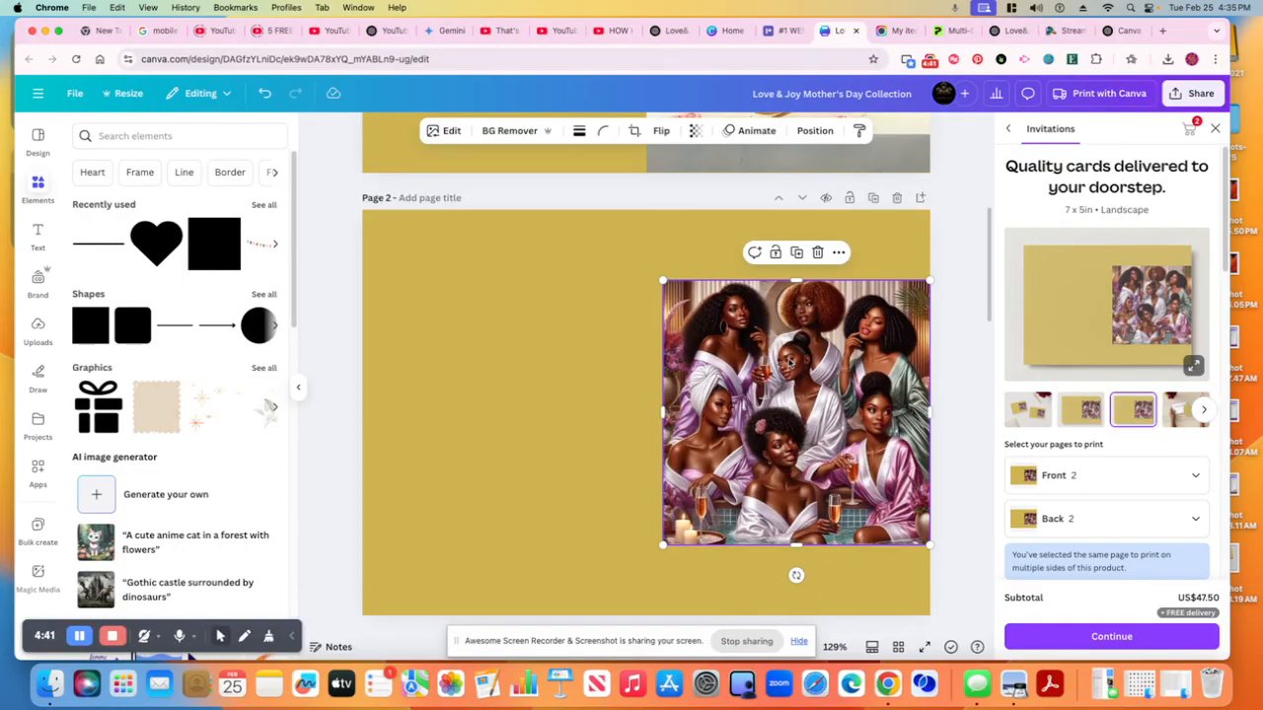
pyautogui.click(446, 133)
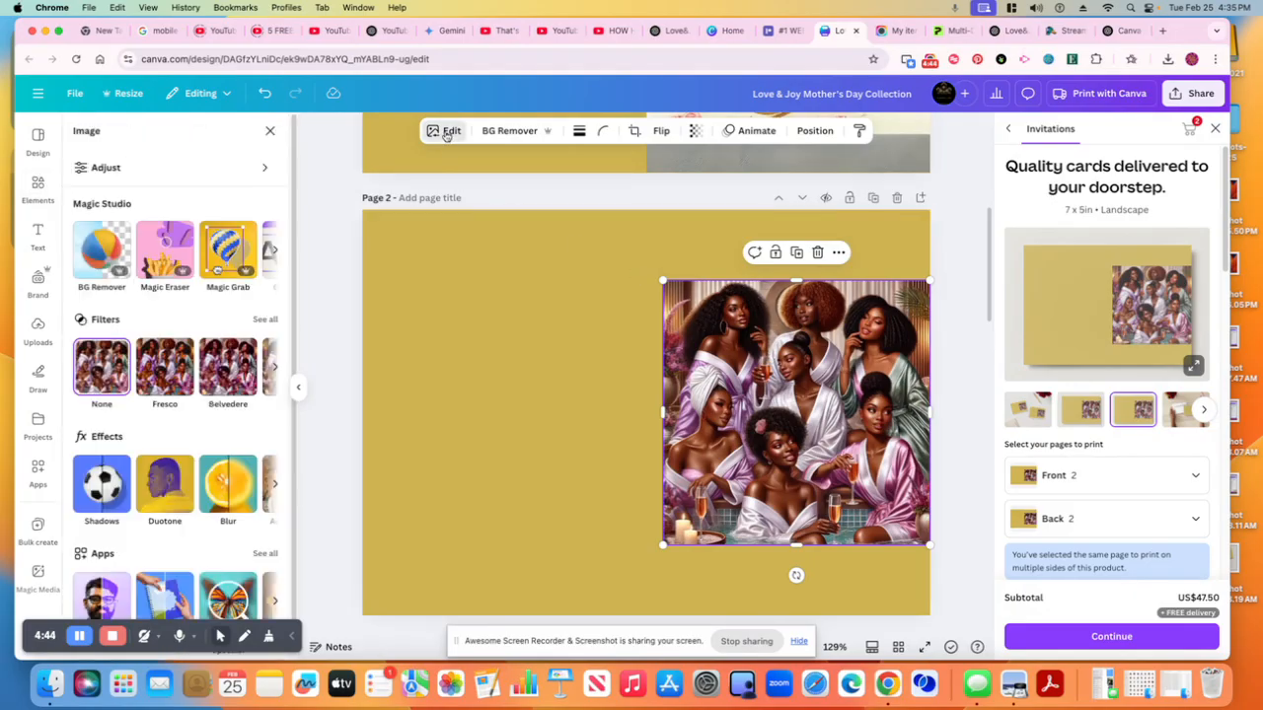
pyautogui.click(275, 252)
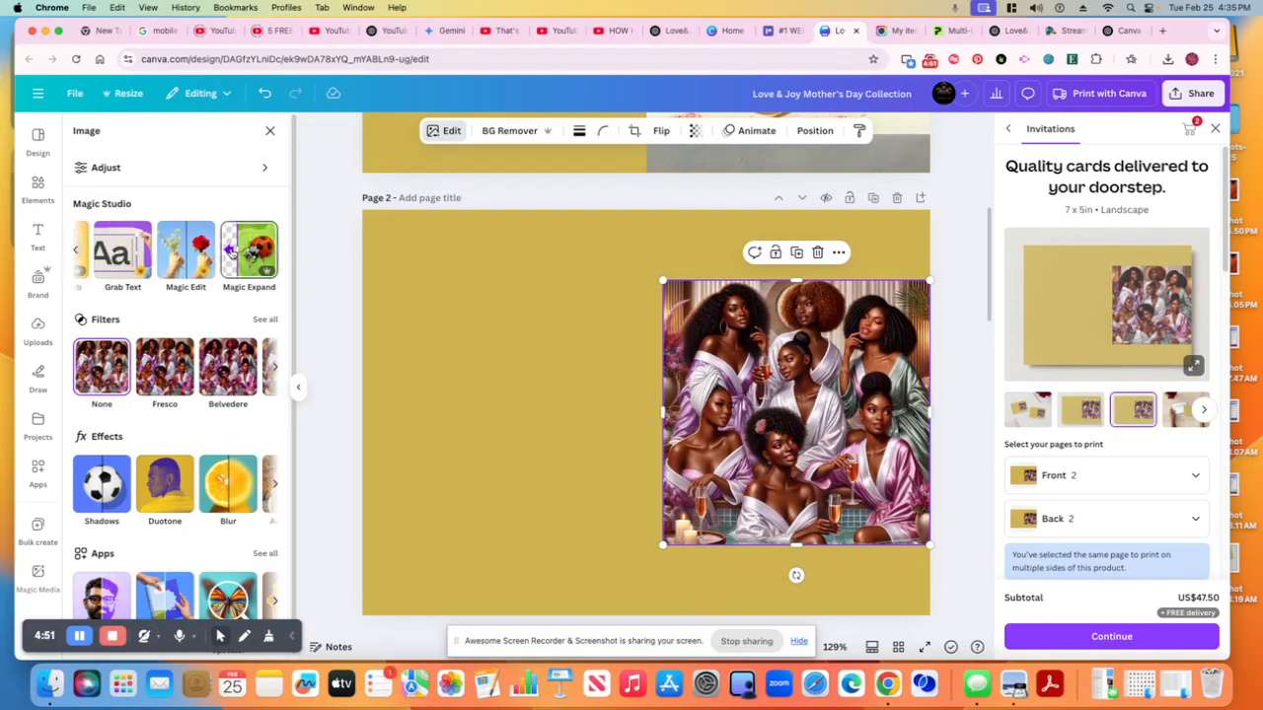
pyautogui.click(231, 254)
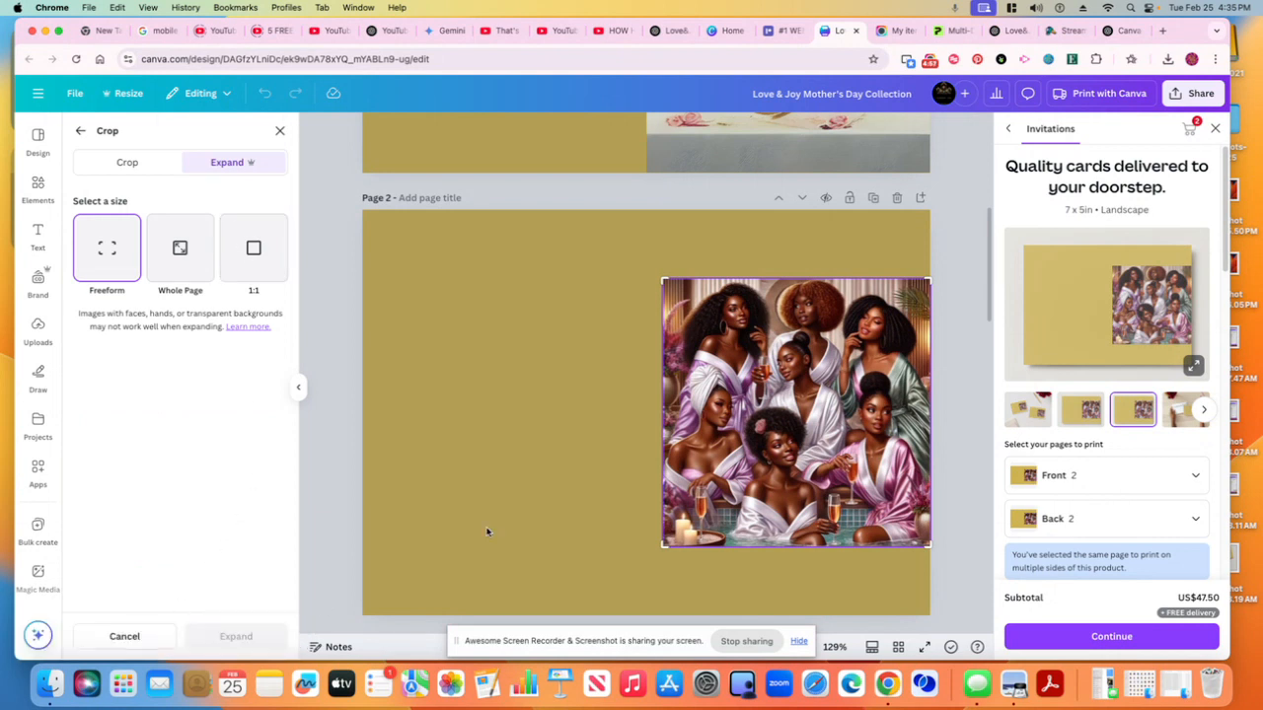
pyautogui.moveTo(927, 280); pyautogui.dragTo(928, 209)
pyautogui.moveTo(928, 545); pyautogui.dragTo(930, 614)
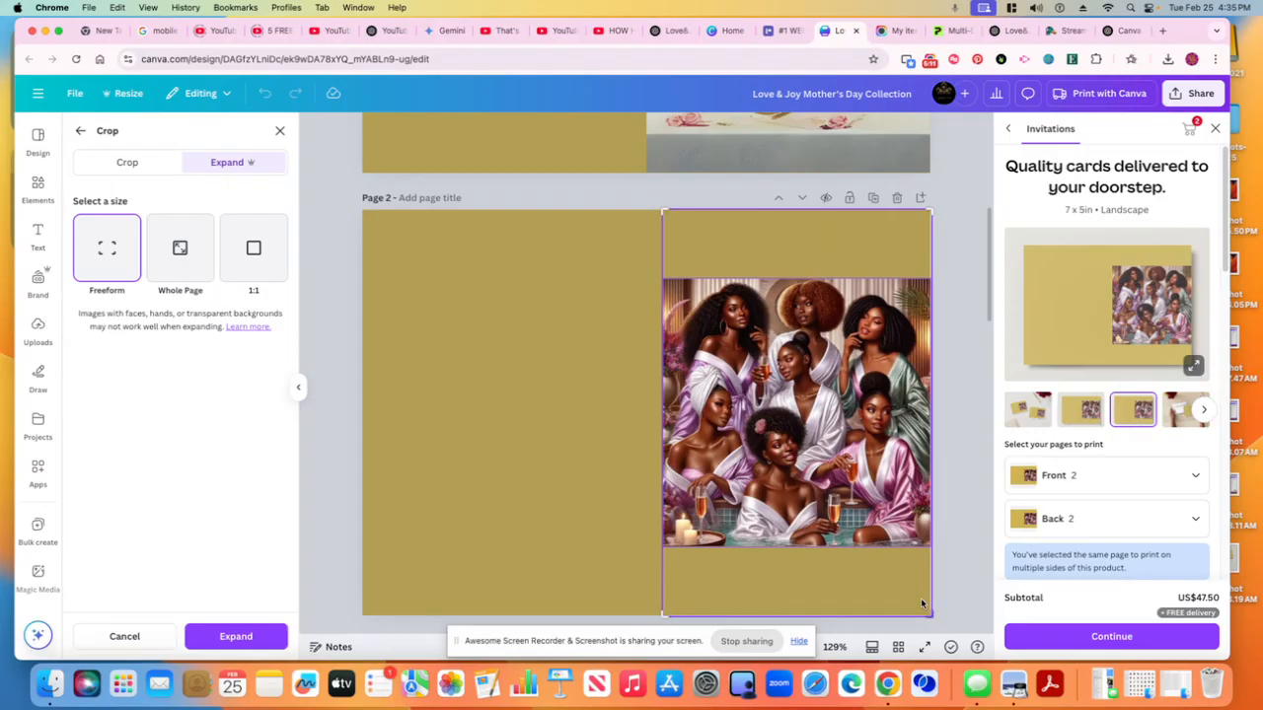
pyautogui.moveTo(661, 209)
pyautogui.mouseDown()
pyautogui.moveTo(647, 209)
pyautogui.moveTo(663, 210)
pyautogui.mouseUp()
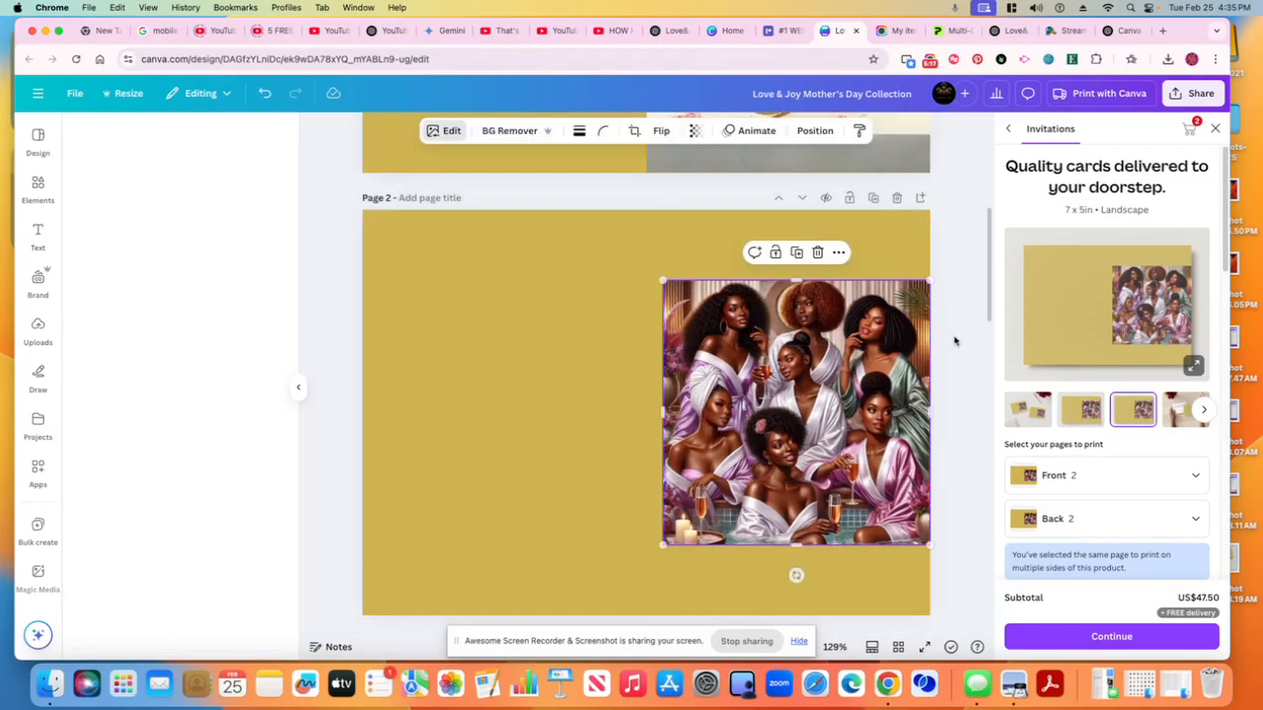
pyautogui.click(955, 342)
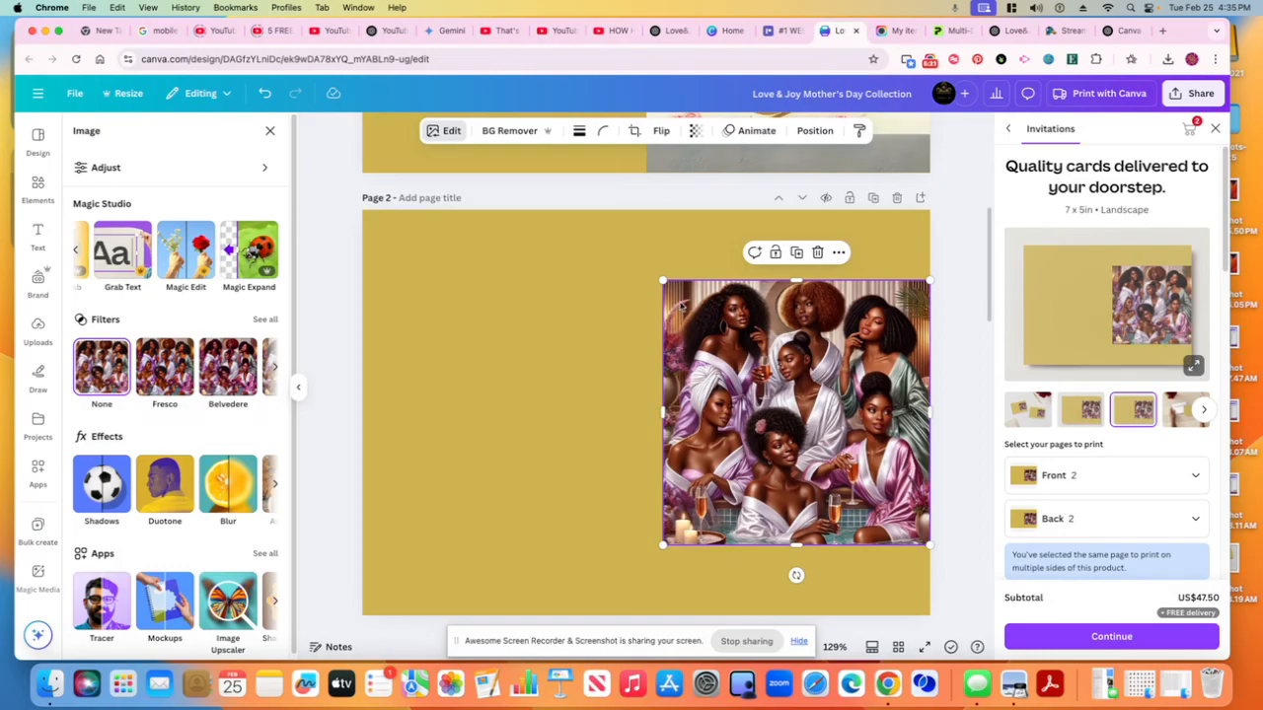
# Magic Expand the spa day image freeform so it fills the full height of page 2's right half
pyautogui.click(244, 242)
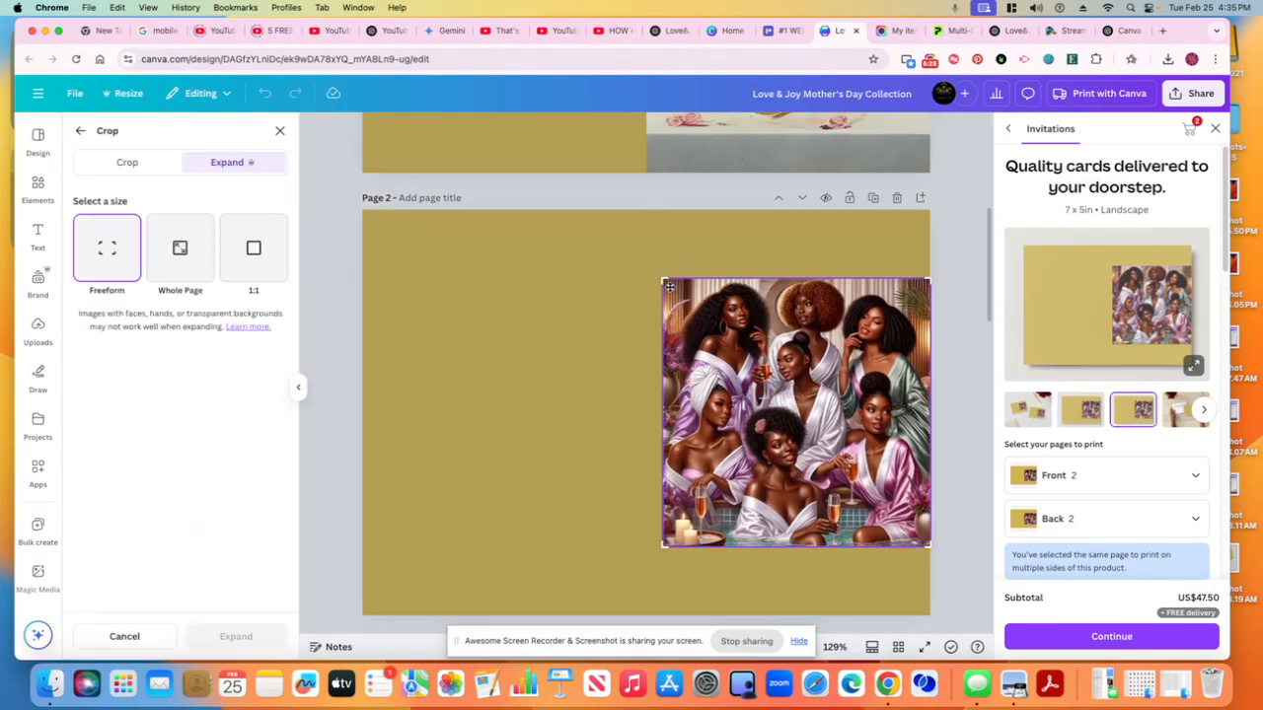
pyautogui.moveTo(663, 280); pyautogui.dragTo(657, 209)
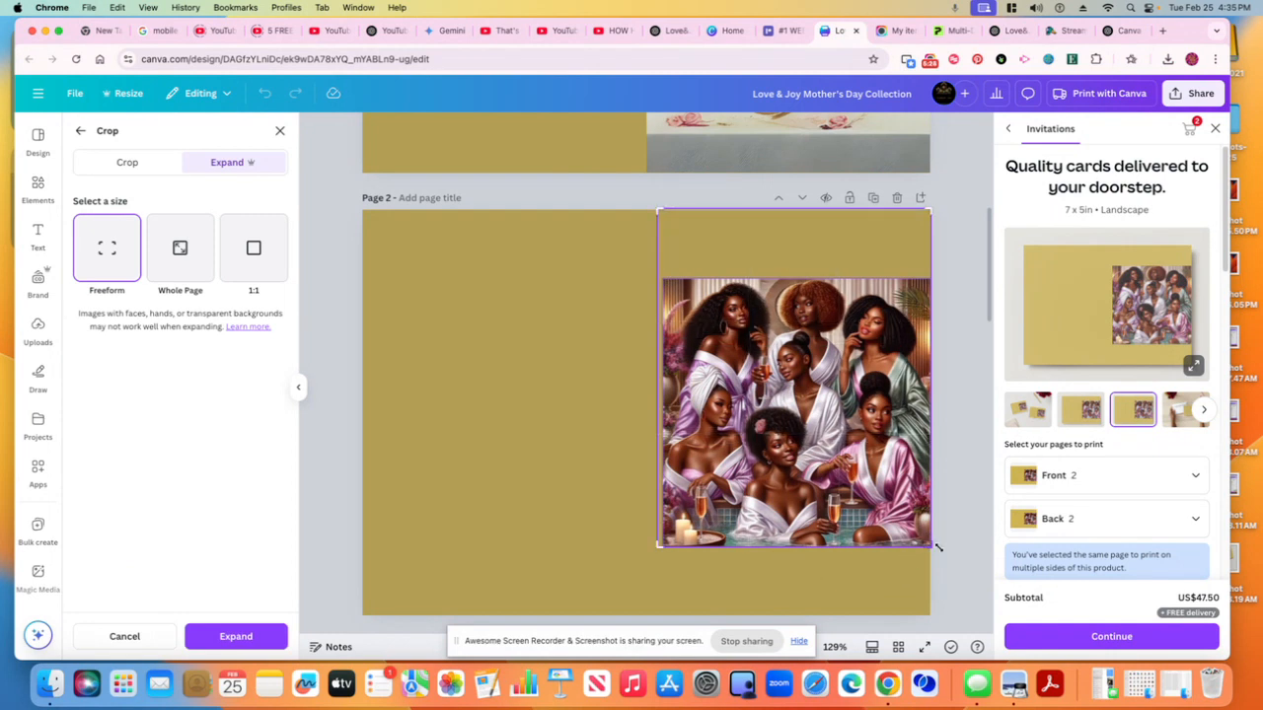
pyautogui.moveTo(929, 549); pyautogui.dragTo(929, 616)
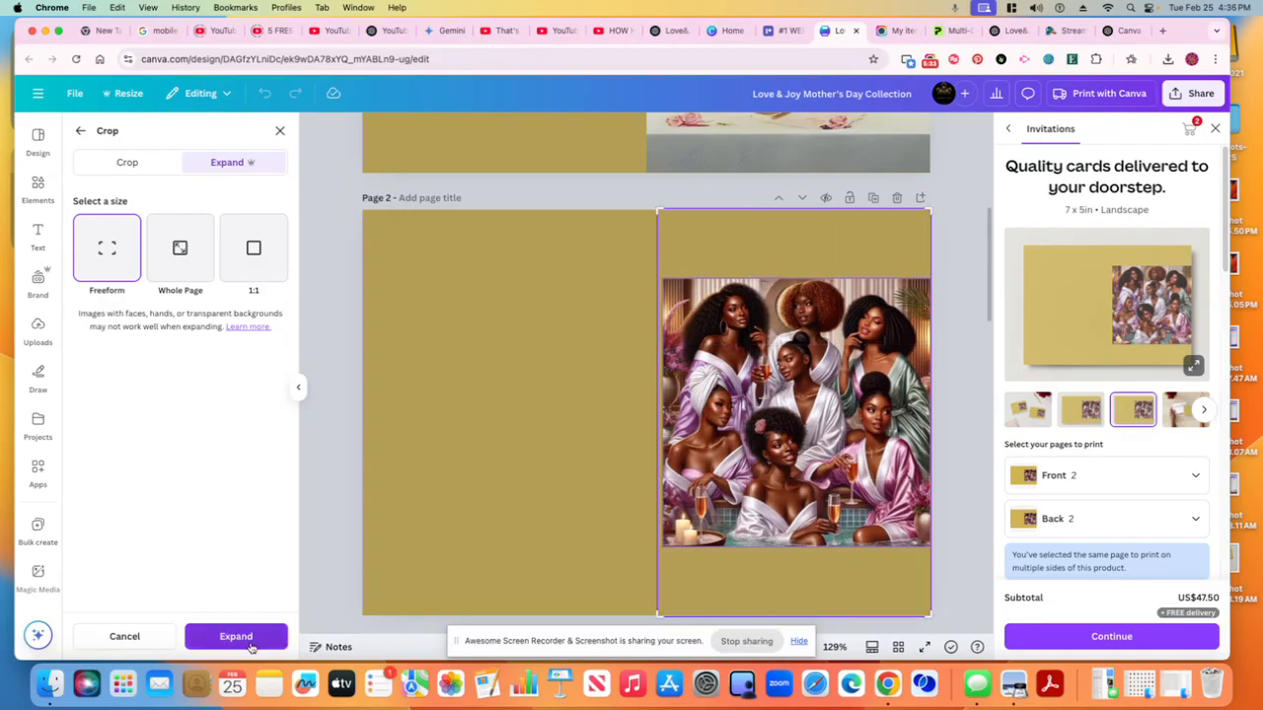
pyautogui.click(237, 636)
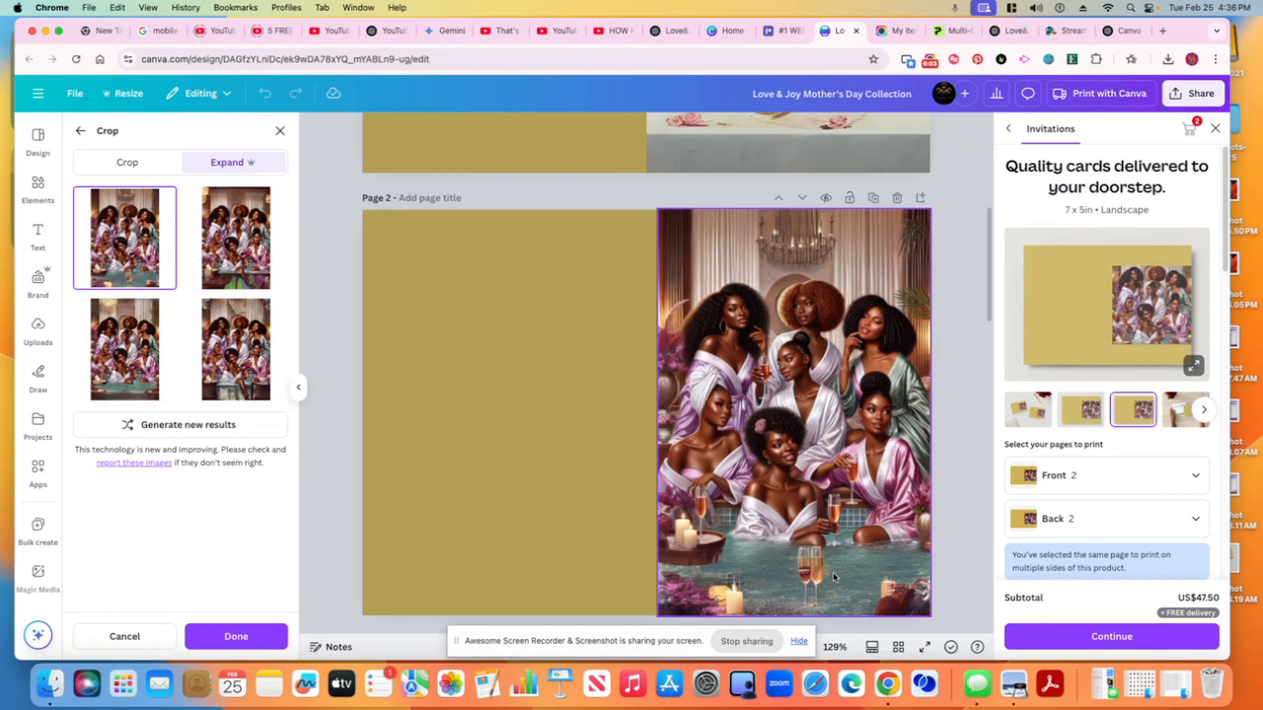
# Compare the generated expansion variants, pick the bottom-left one, close the print panel and apply the expansion
pyautogui.click(135, 404)
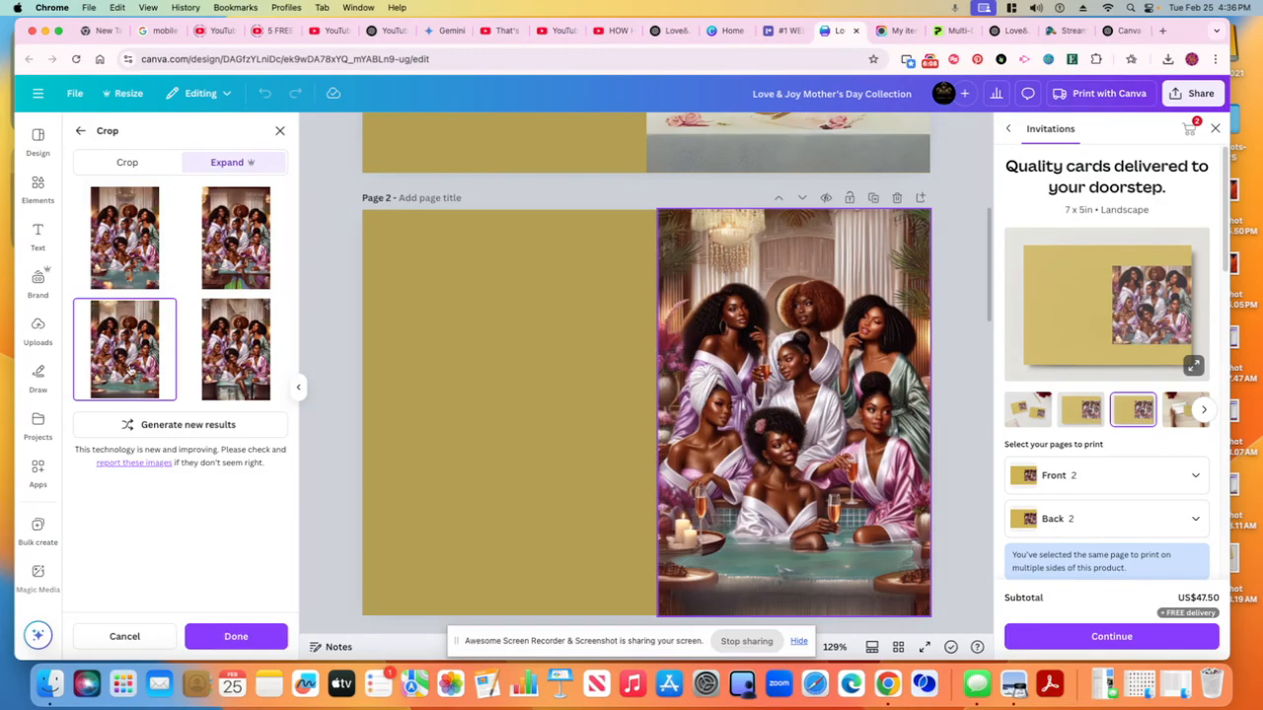
pyautogui.click(237, 350)
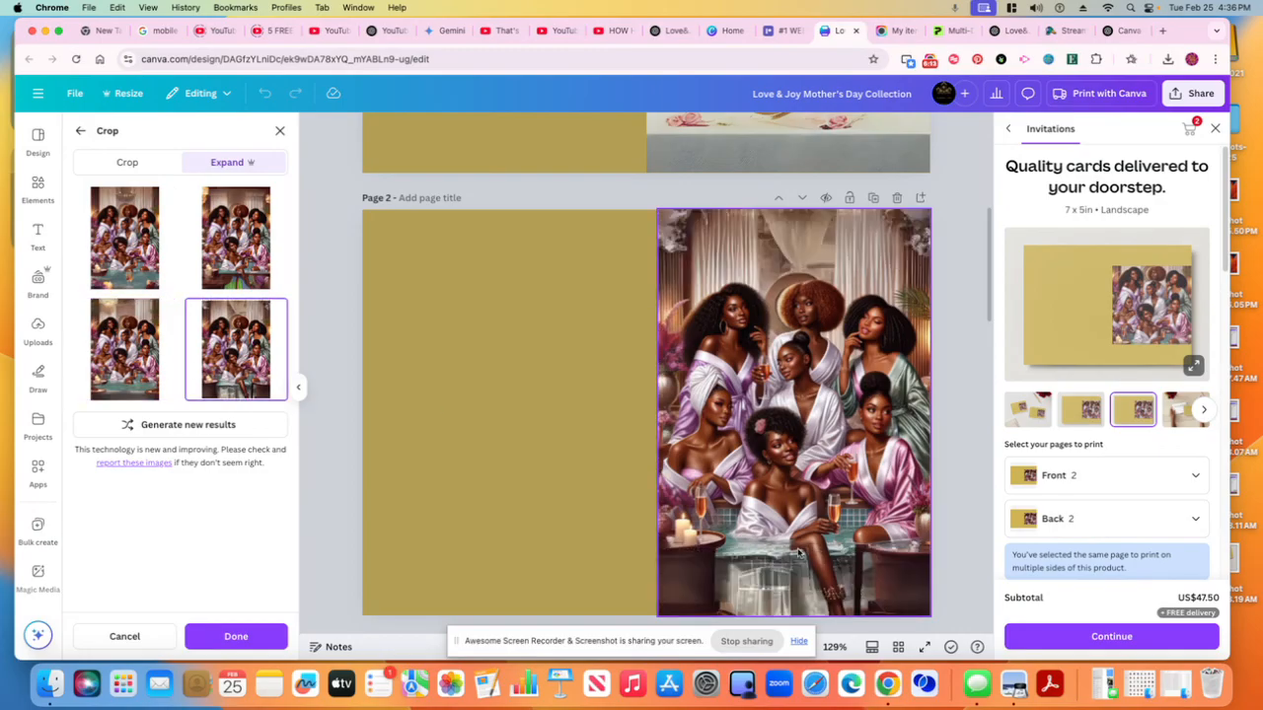
pyautogui.click(254, 260)
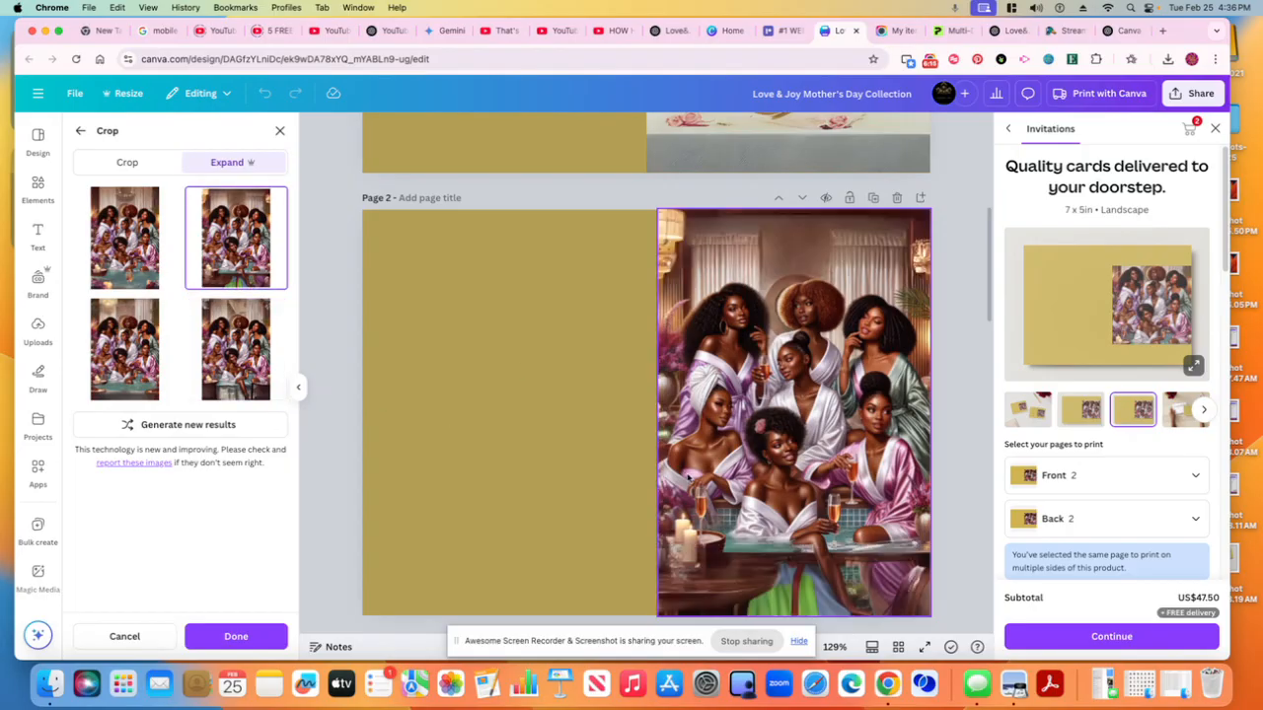
pyautogui.click(126, 264)
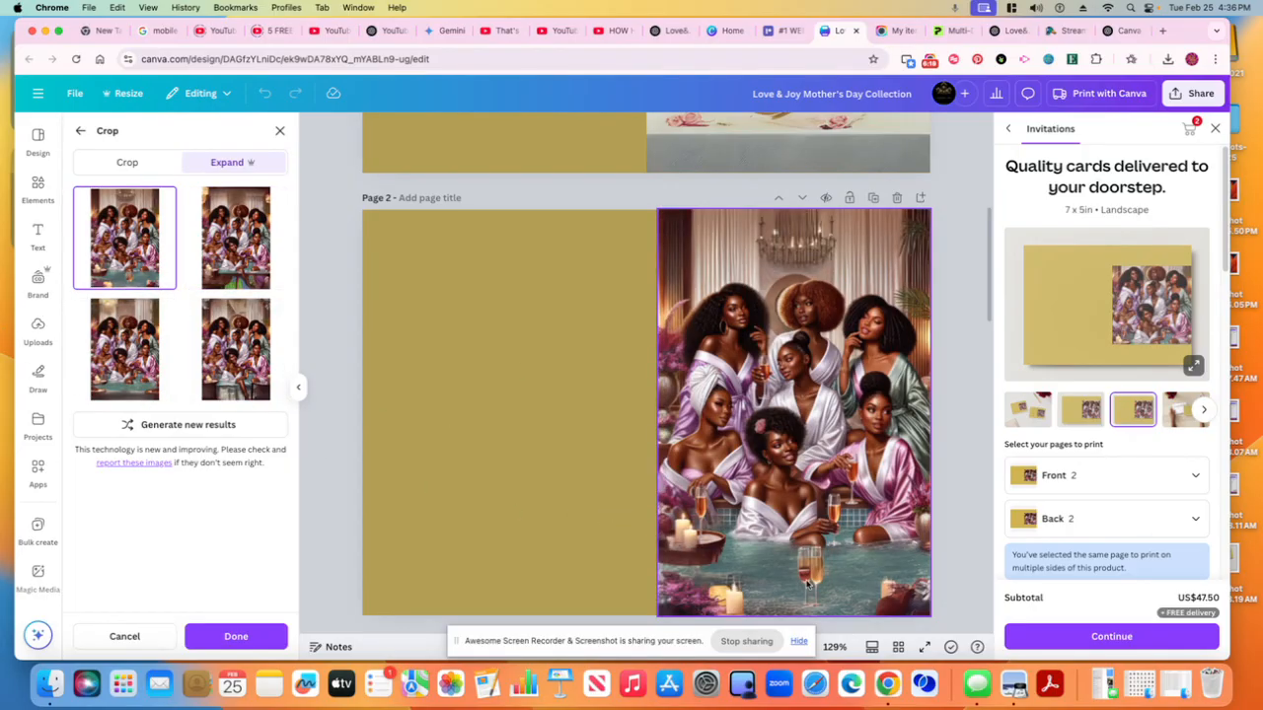
pyautogui.click(120, 375)
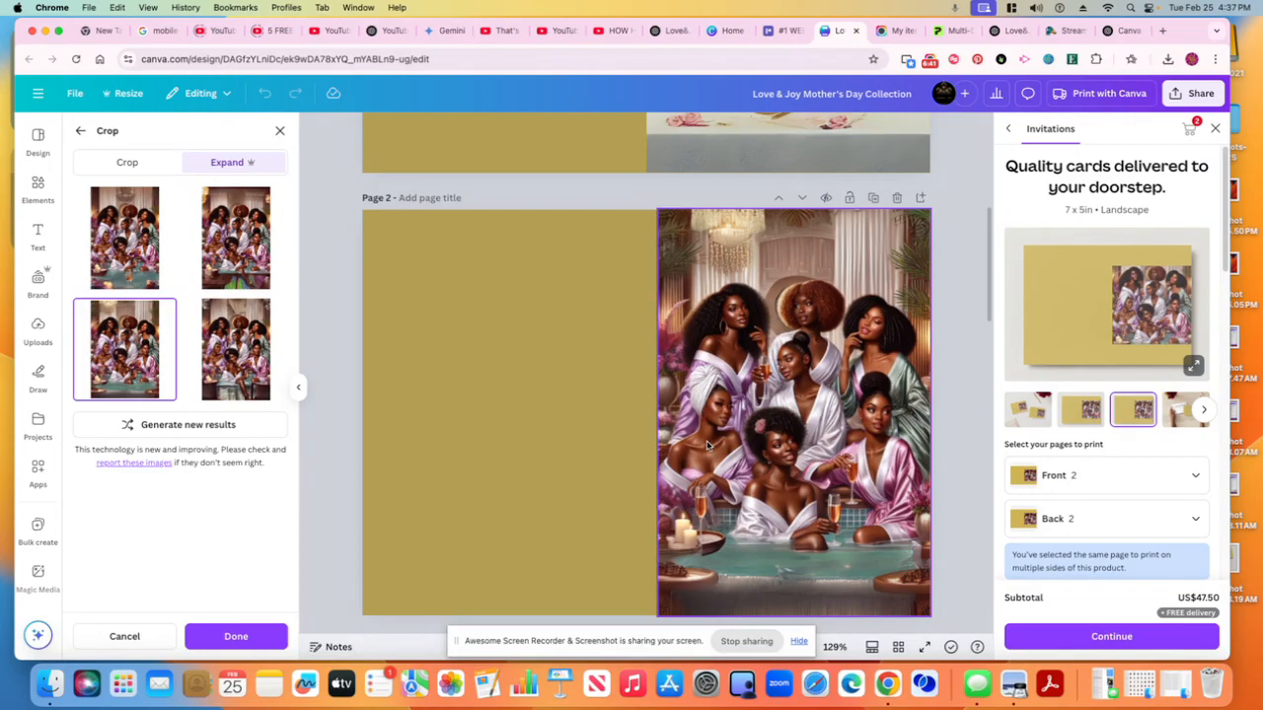
pyautogui.scroll(3, 656, 168)
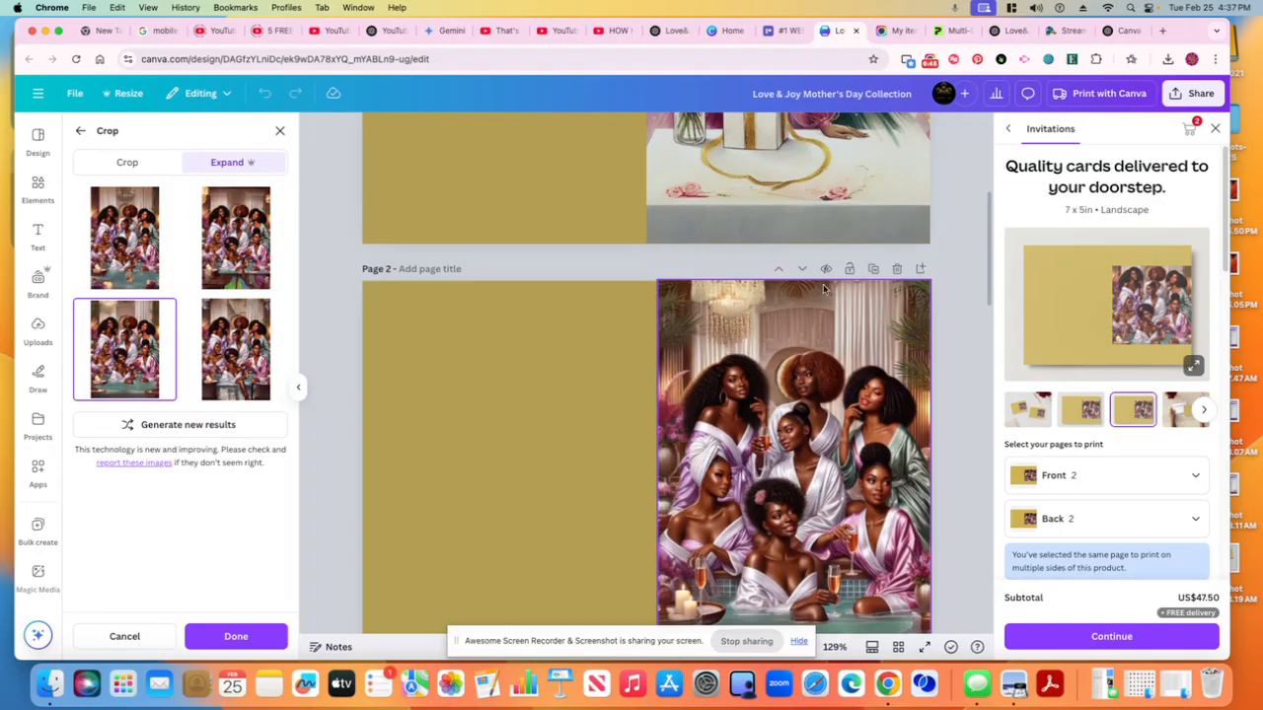
pyautogui.click(1217, 131)
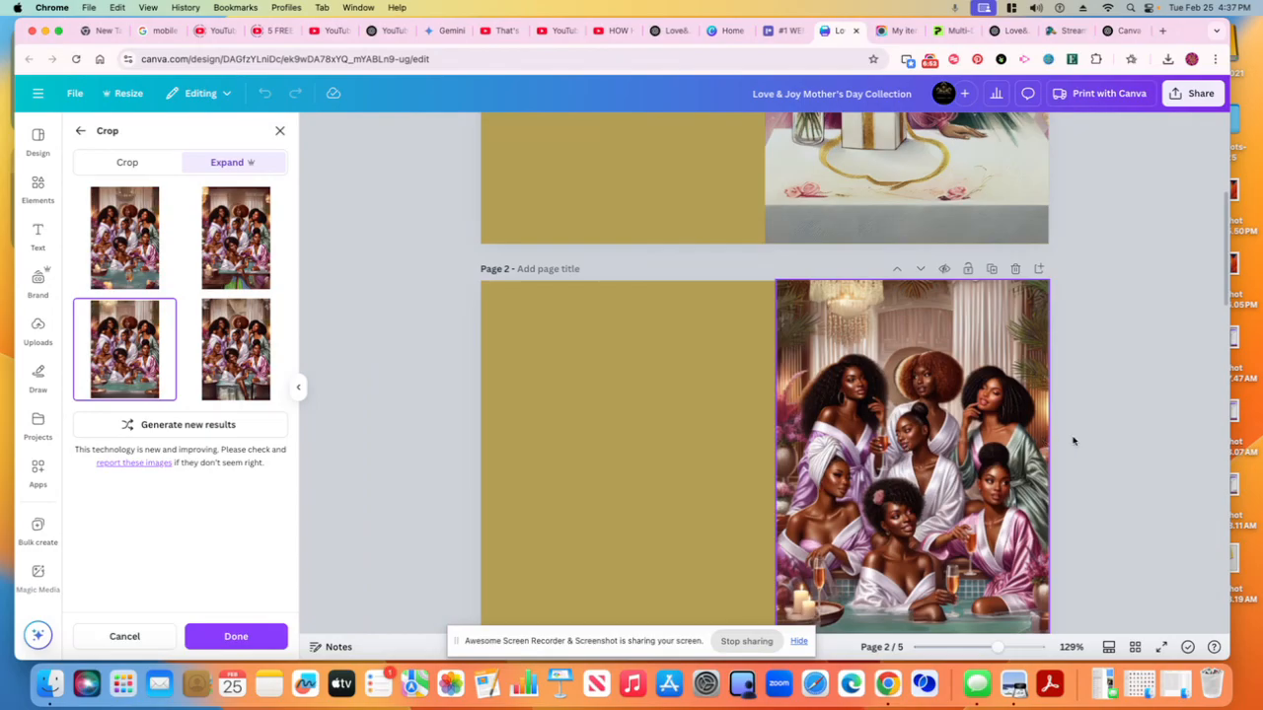
pyautogui.click(223, 642)
# Pull the expanded image's left edge to the centre of page 2 so it covers exactly the right half
pyautogui.scroll(-3, 849, 538)
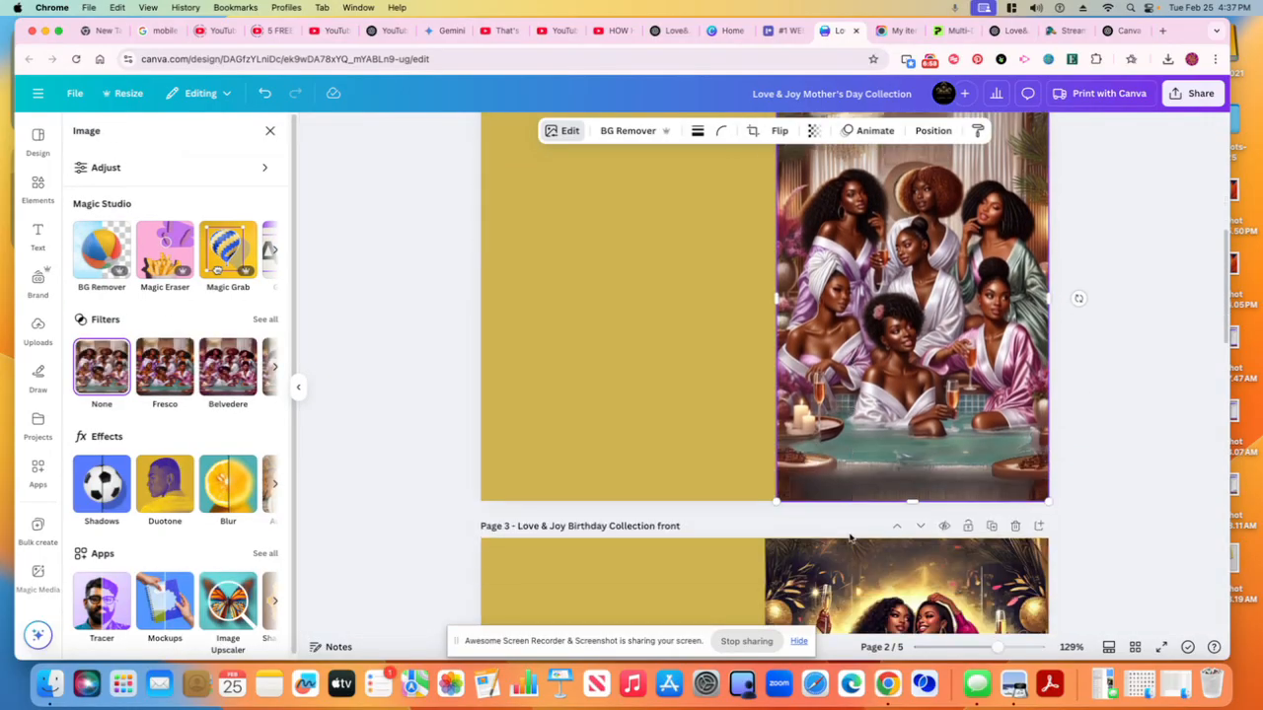
pyautogui.scroll(3, 843, 538)
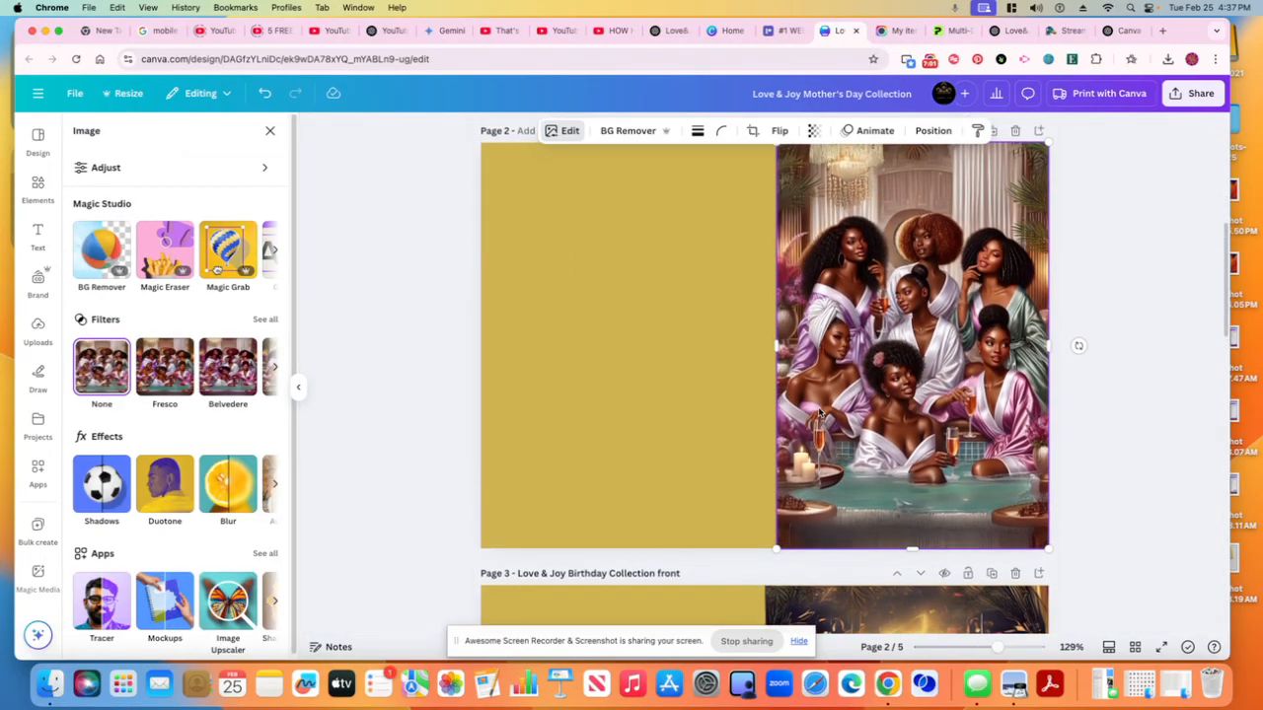
pyautogui.moveTo(776, 349); pyautogui.dragTo(765, 348)
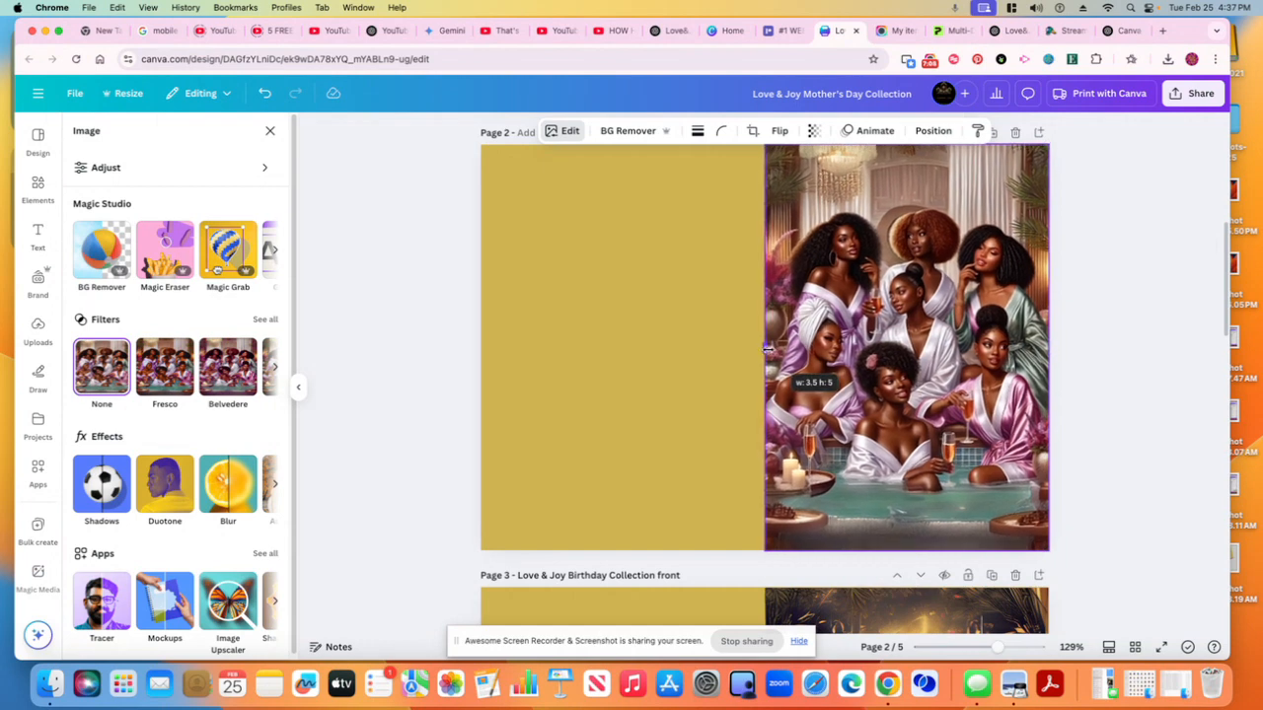
pyautogui.moveTo(766, 348); pyautogui.dragTo(767, 348)
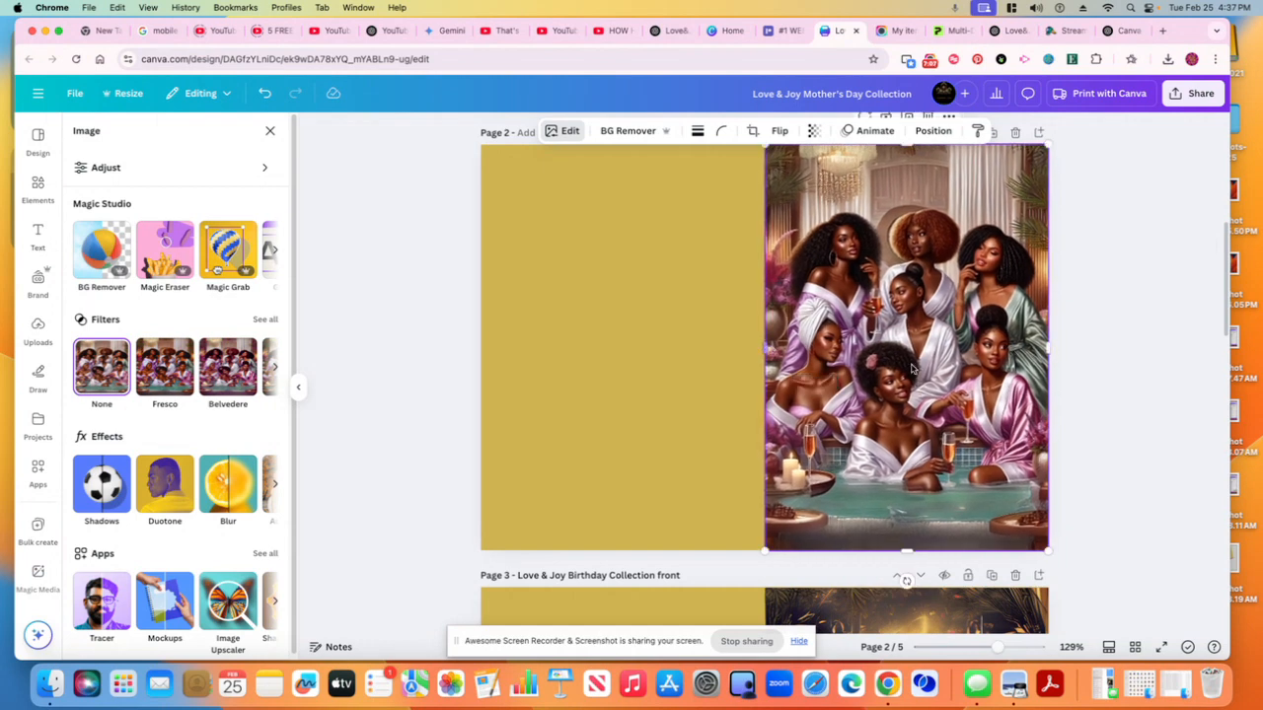
pyautogui.click(1118, 380)
# Duplicate the 'Love & Joy Collection' title from page 1 and move the copy onto page 2's left half
pyautogui.scroll(2, 1118, 380)
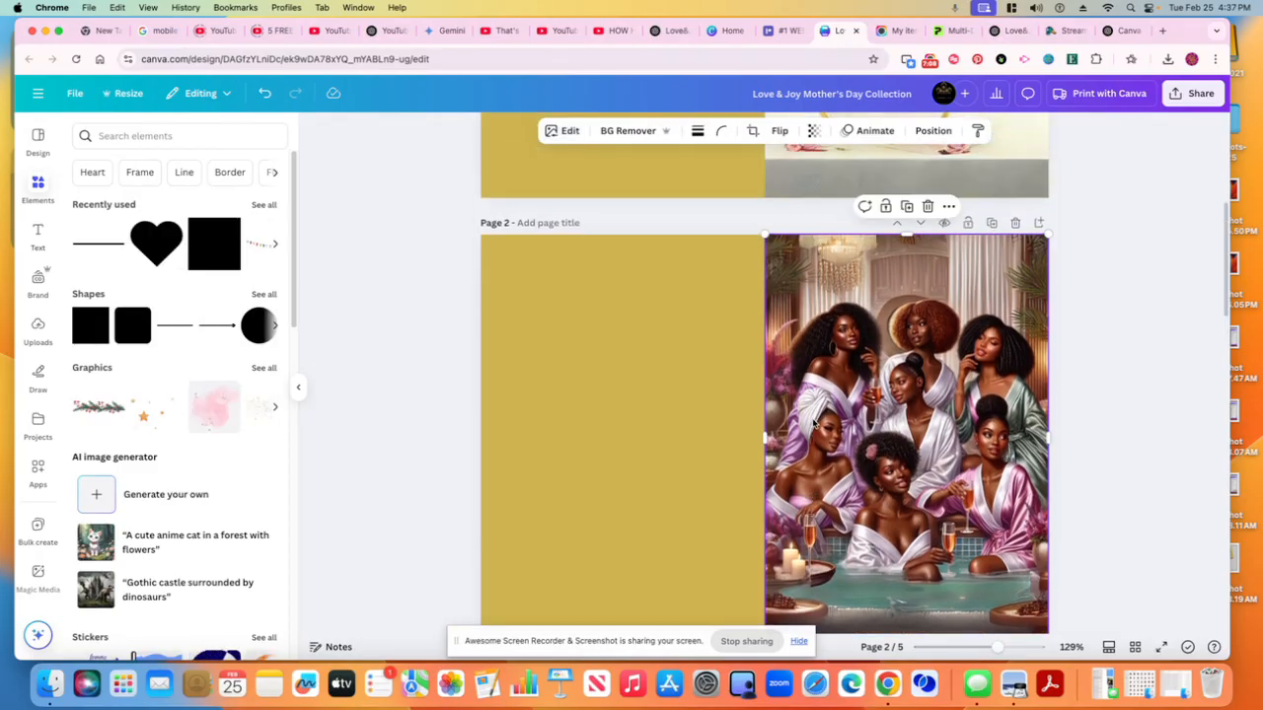
pyautogui.click(1080, 454)
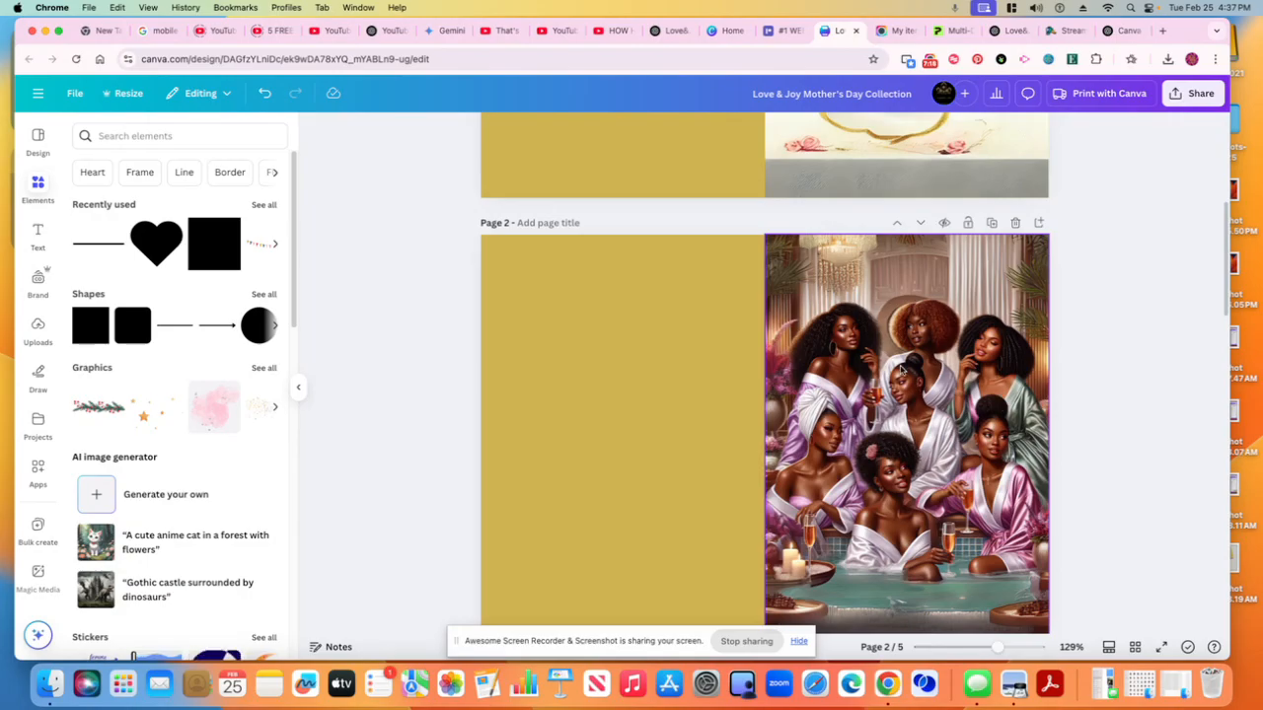
pyautogui.scroll(1, 691, 317)
pyautogui.scroll(2, 691, 317)
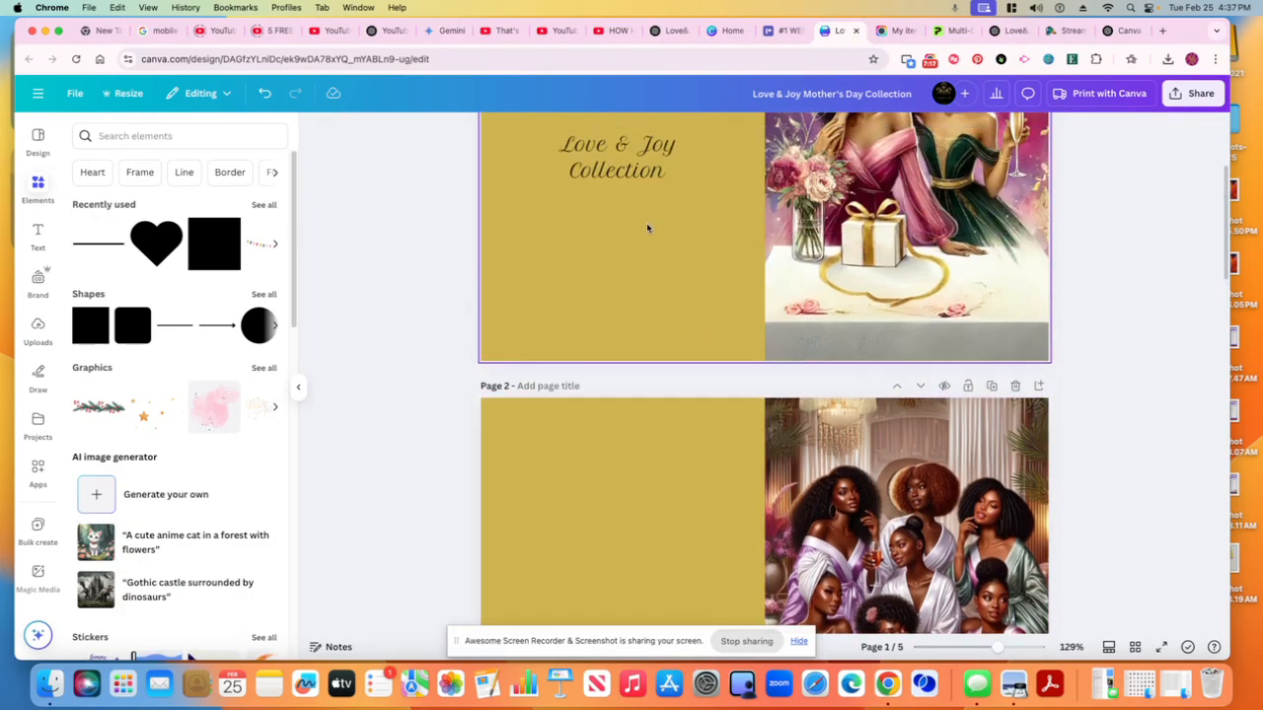
pyautogui.click(638, 173)
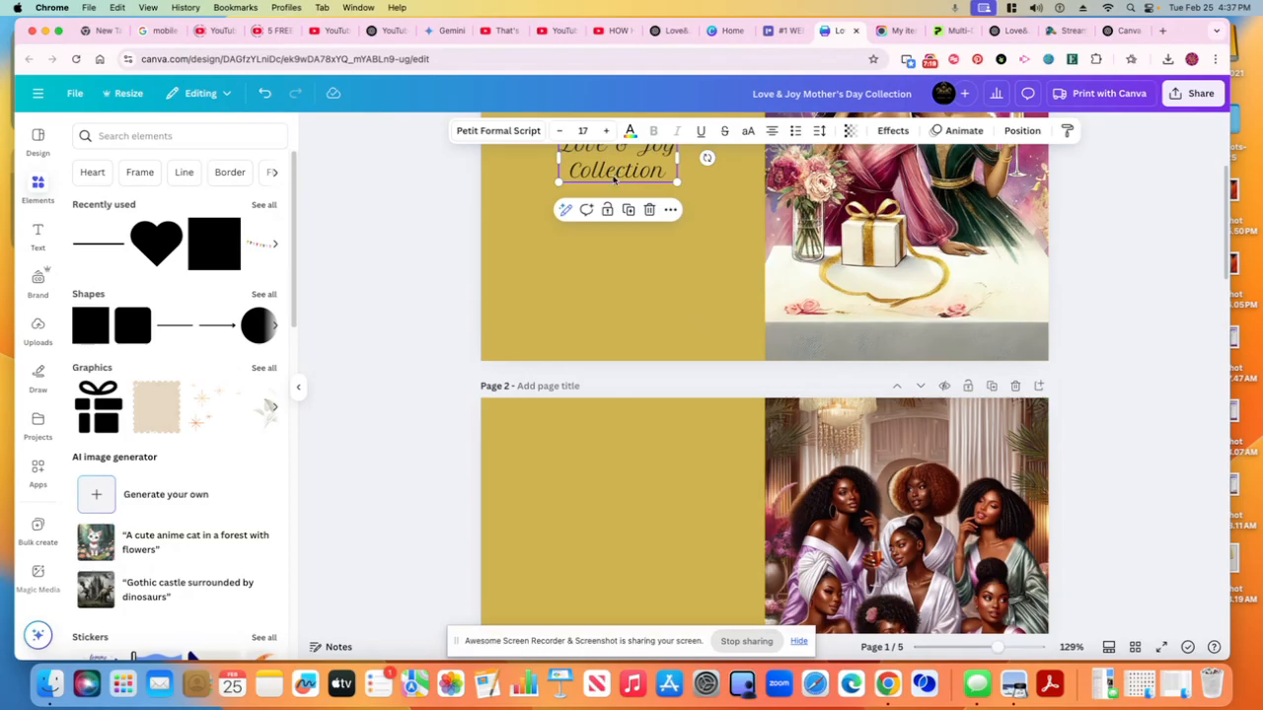
pyautogui.click(629, 209)
pyautogui.moveTo(639, 181); pyautogui.dragTo(624, 588)
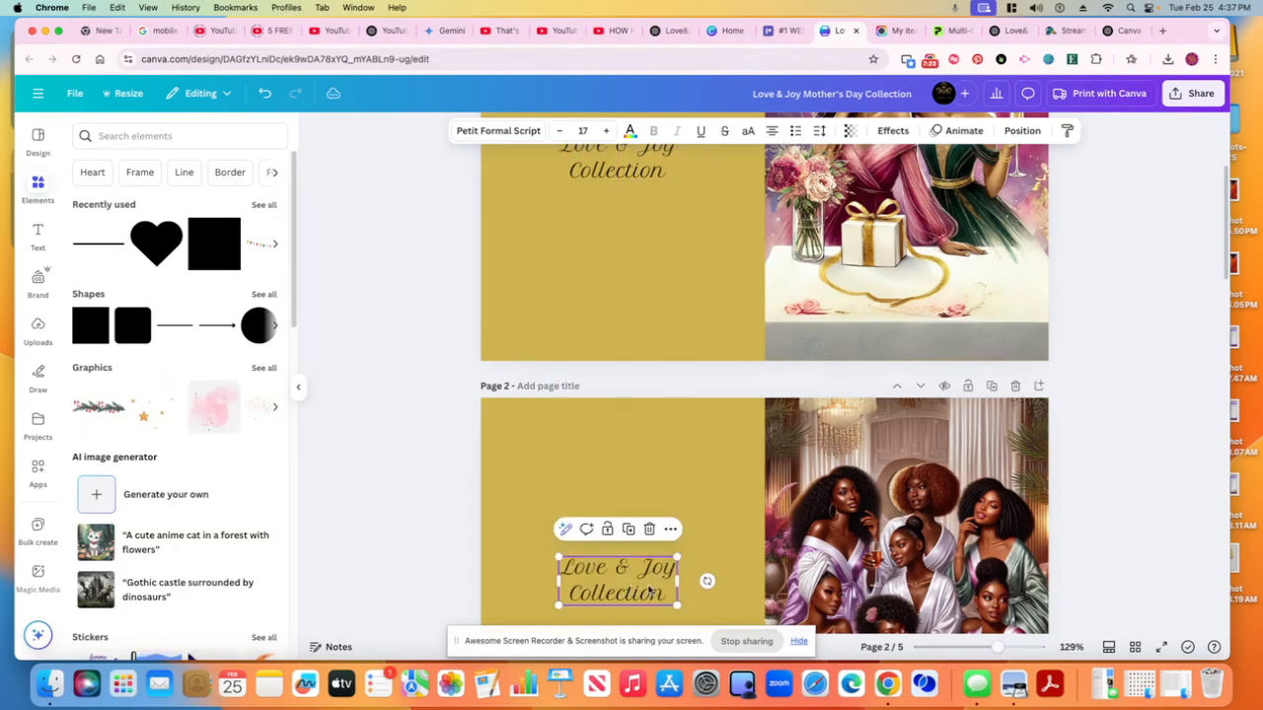
# Nudge the copied title slightly down so it sits centred on page 2's left half
pyautogui.scroll(-4, 680, 573)
pyautogui.scroll(-3, 681, 571)
pyautogui.scroll(2, 680, 569)
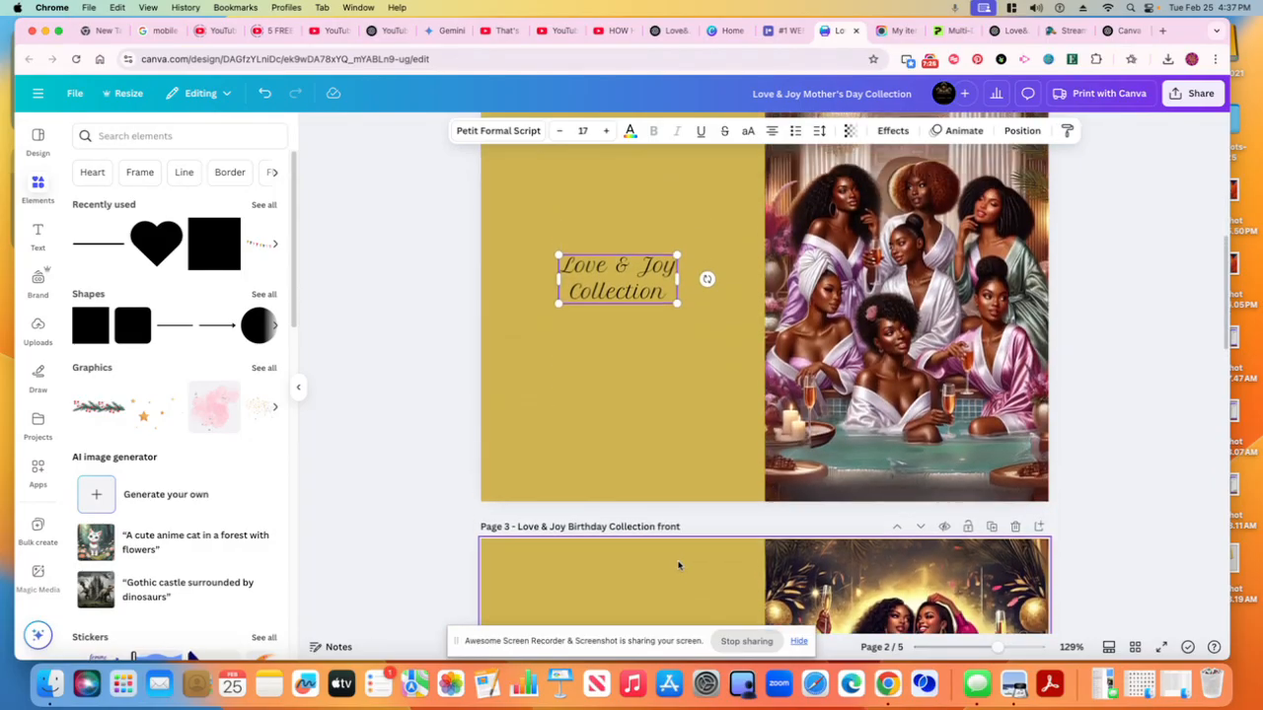
pyautogui.moveTo(619, 317); pyautogui.dragTo(619, 335)
pyautogui.click(1106, 336)
# Open the Print with Canva preview and browse the card mockup images
pyautogui.scroll(1, 1106, 337)
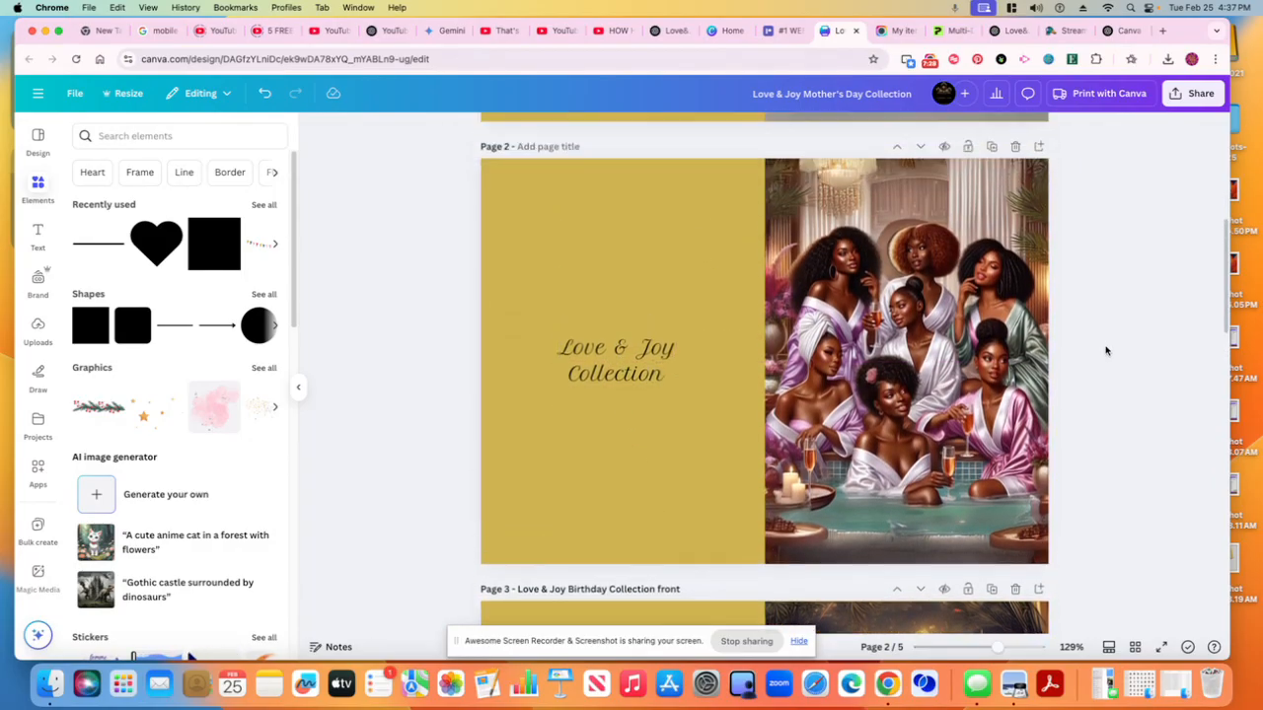
pyautogui.click(1069, 103)
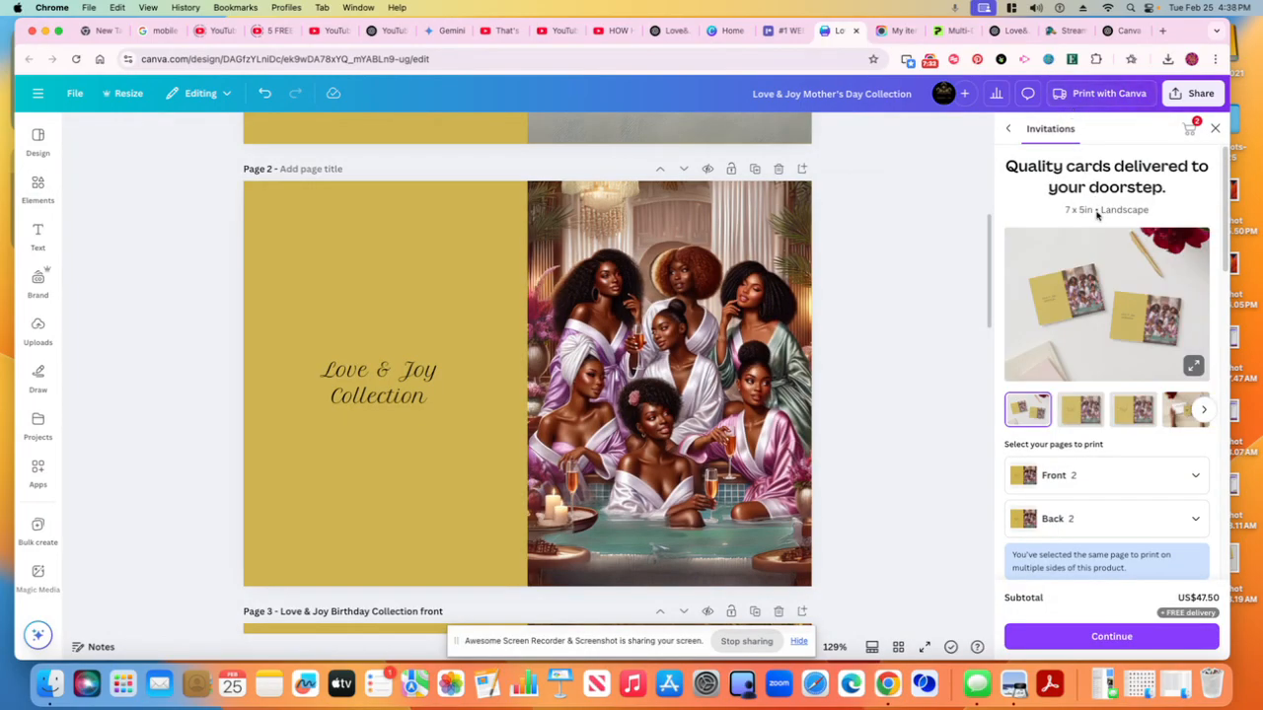
pyautogui.click(1104, 292)
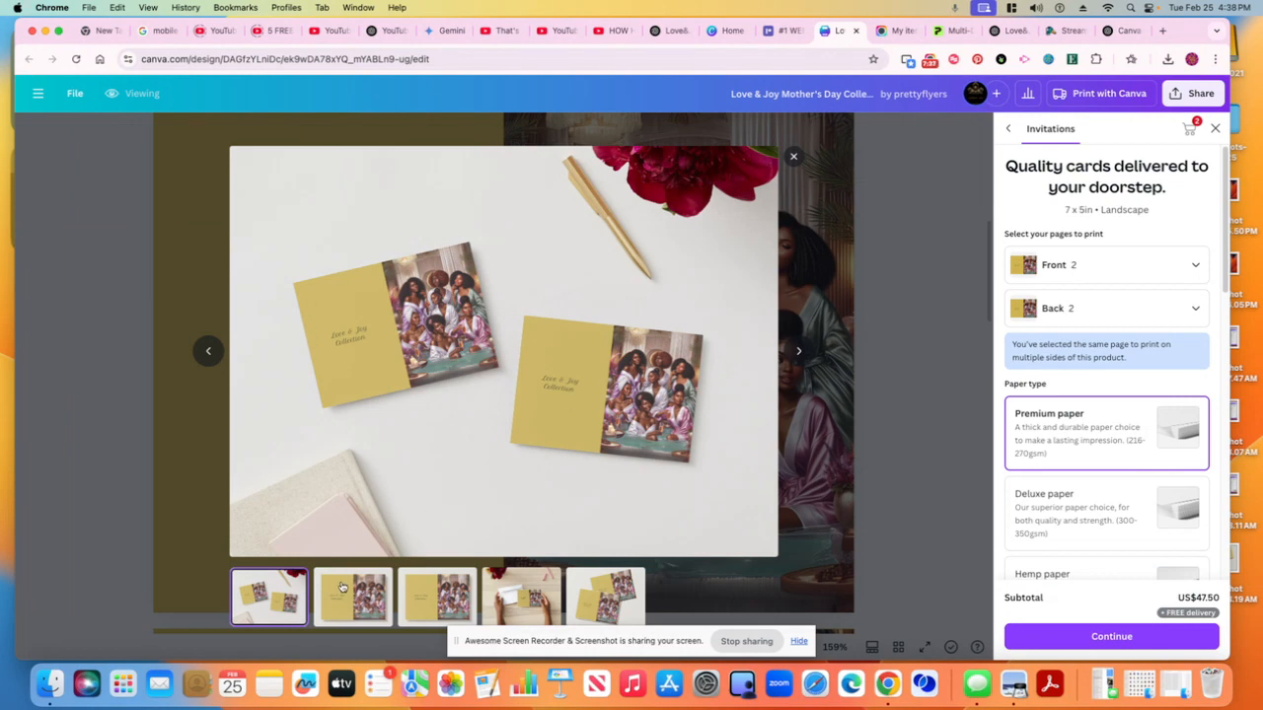
pyautogui.click(542, 600)
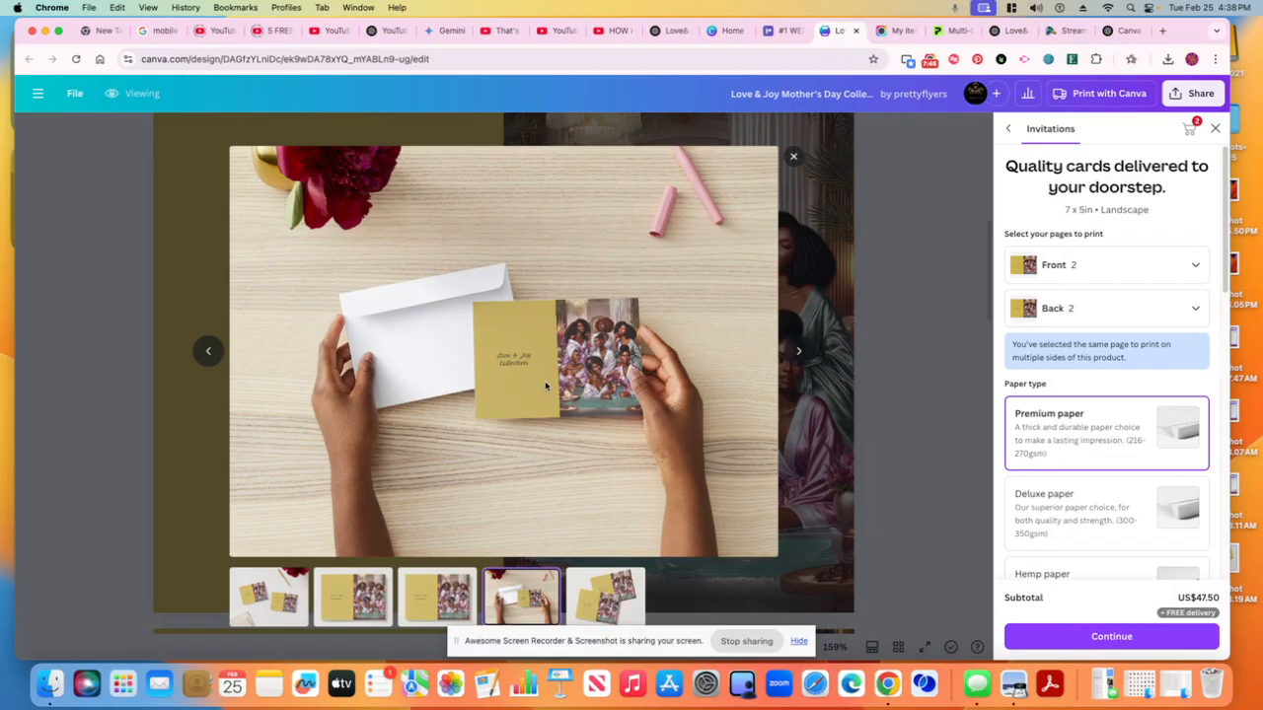
pyautogui.click(438, 614)
pyautogui.click(369, 613)
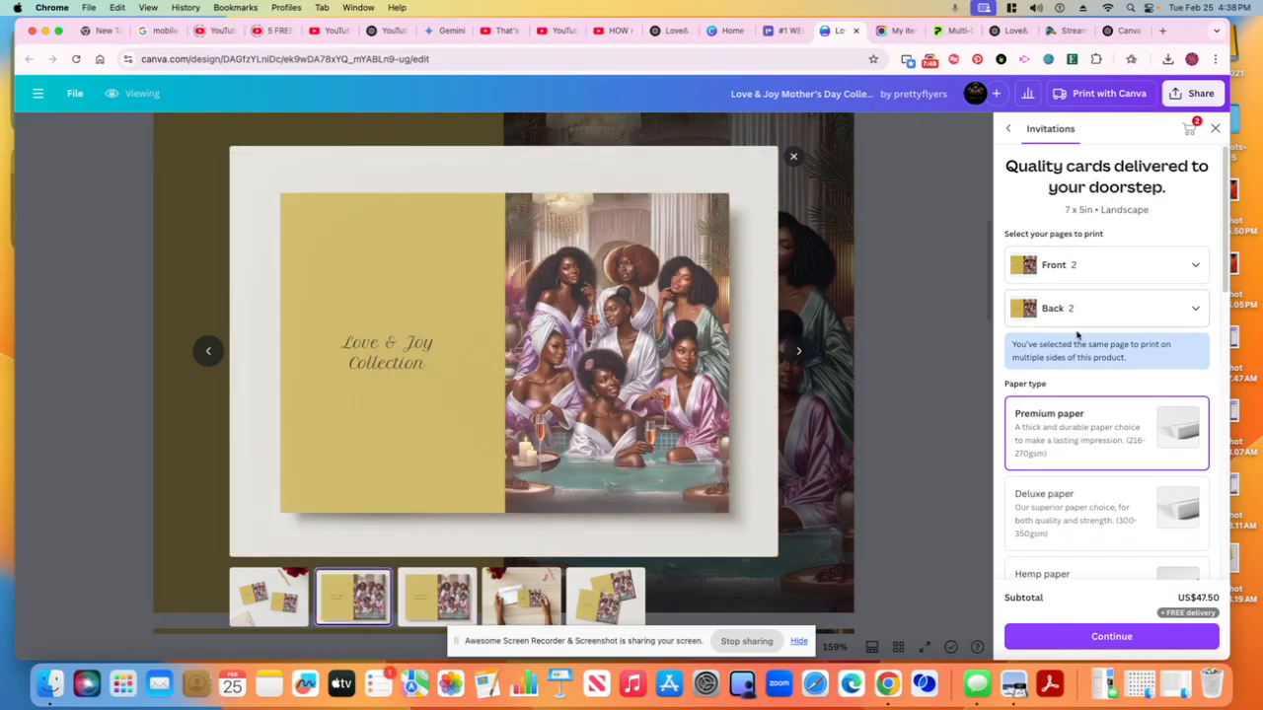
pyautogui.click(530, 610)
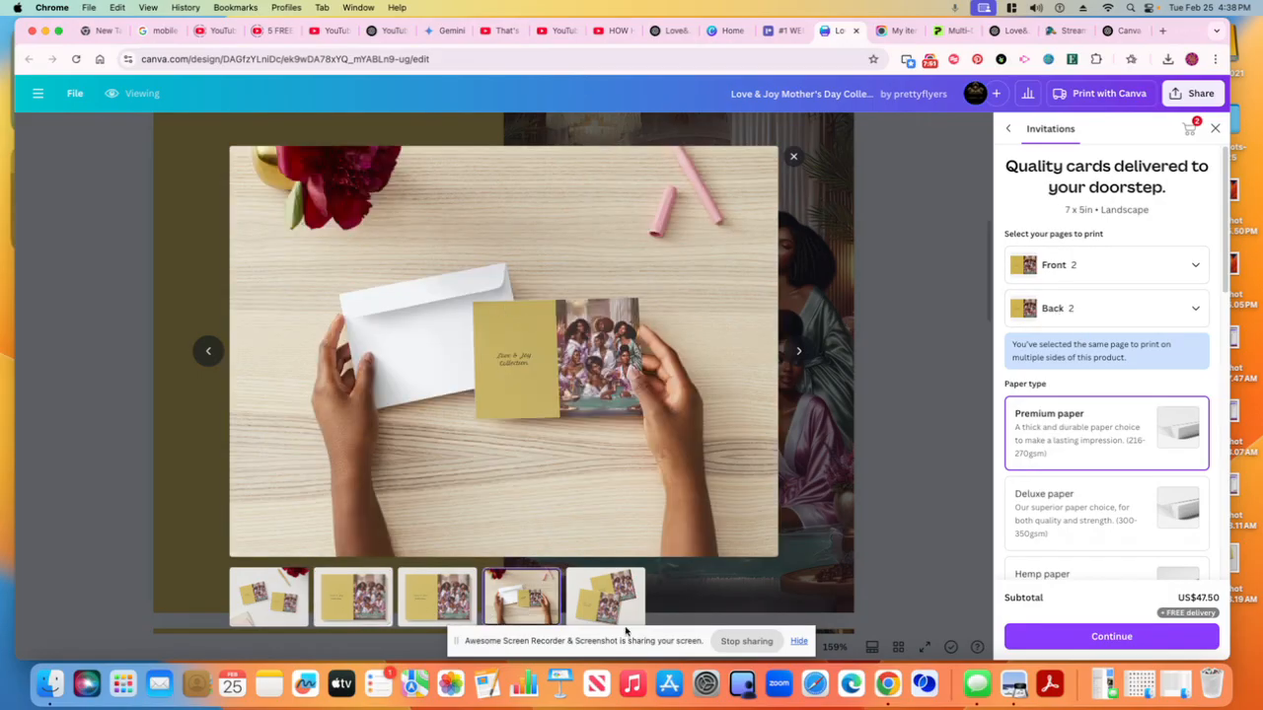
pyautogui.click(605, 599)
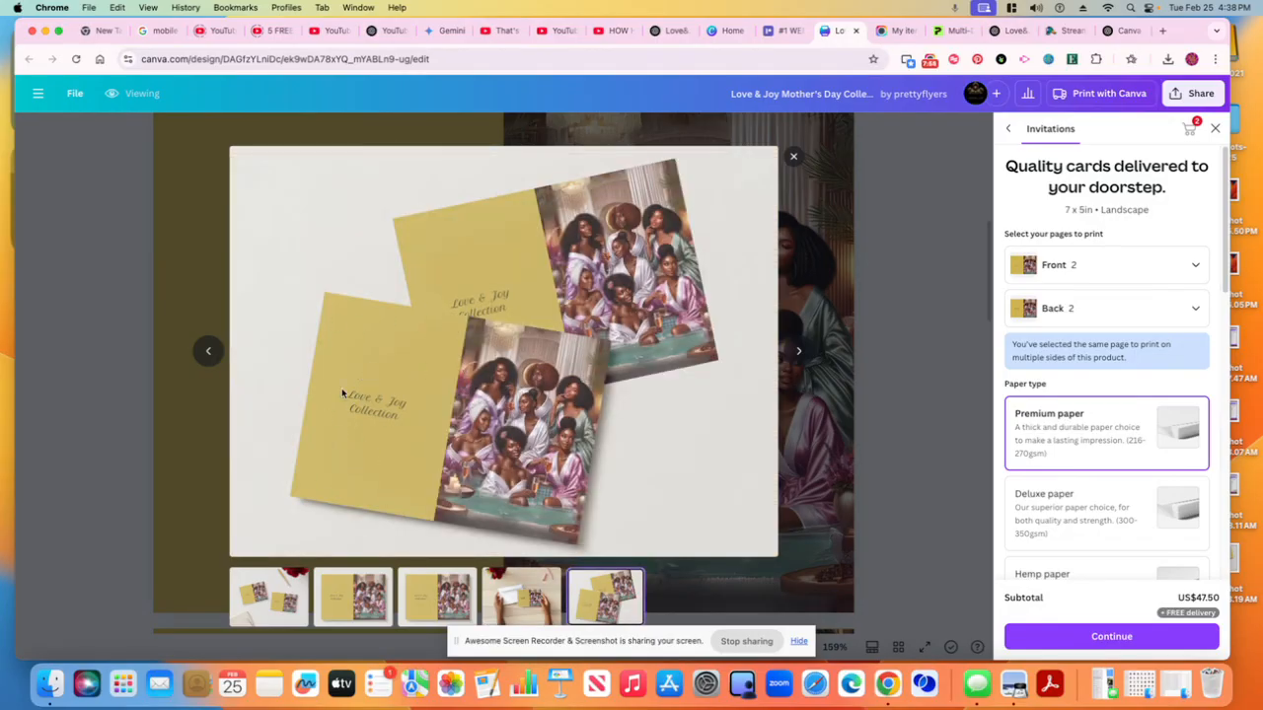
pyautogui.click(351, 612)
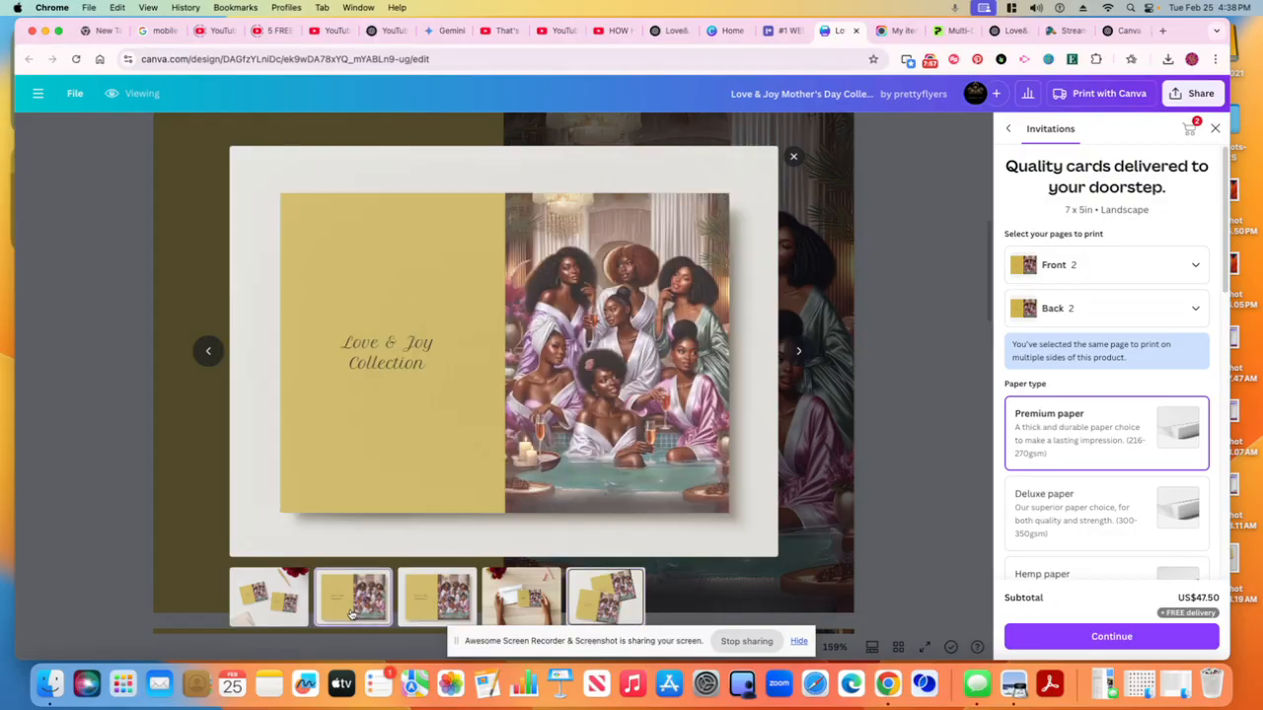
# Close the mockup preview and switch the print product to Folded Cards (Portrait) by searching the print catalog for card
pyautogui.click(794, 157)
pyautogui.click(1012, 131)
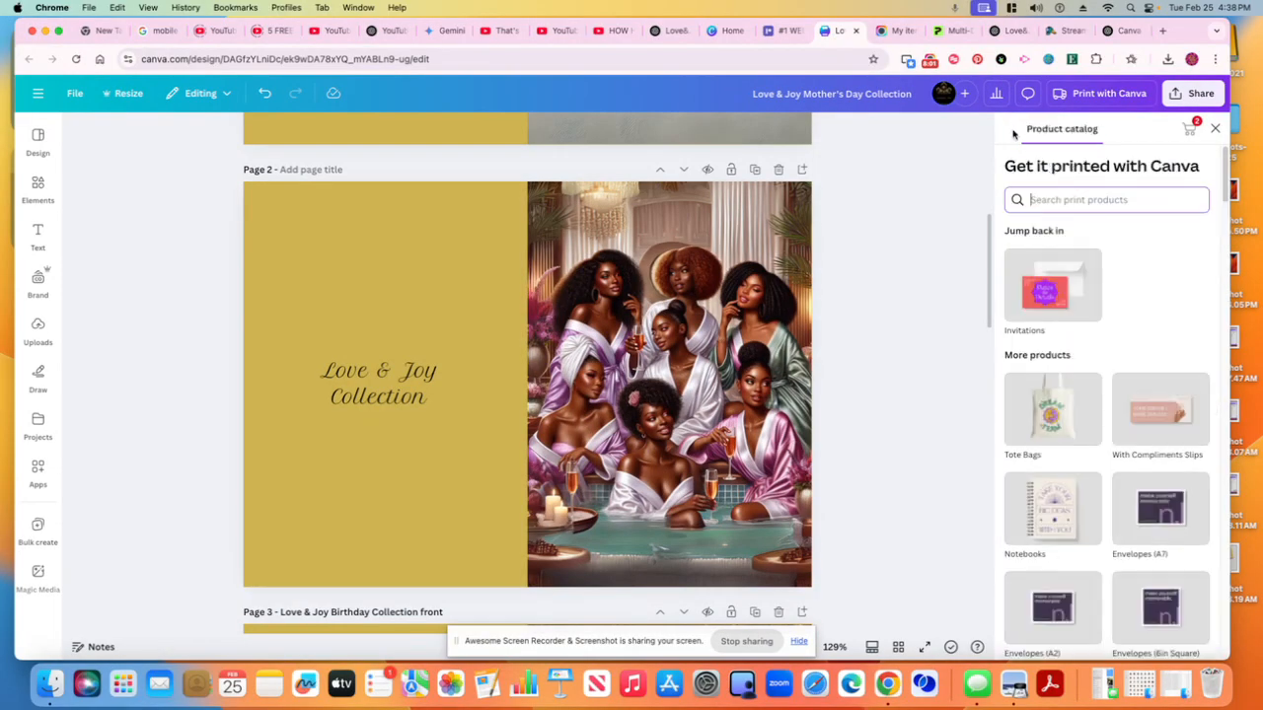
pyautogui.click(1074, 204)
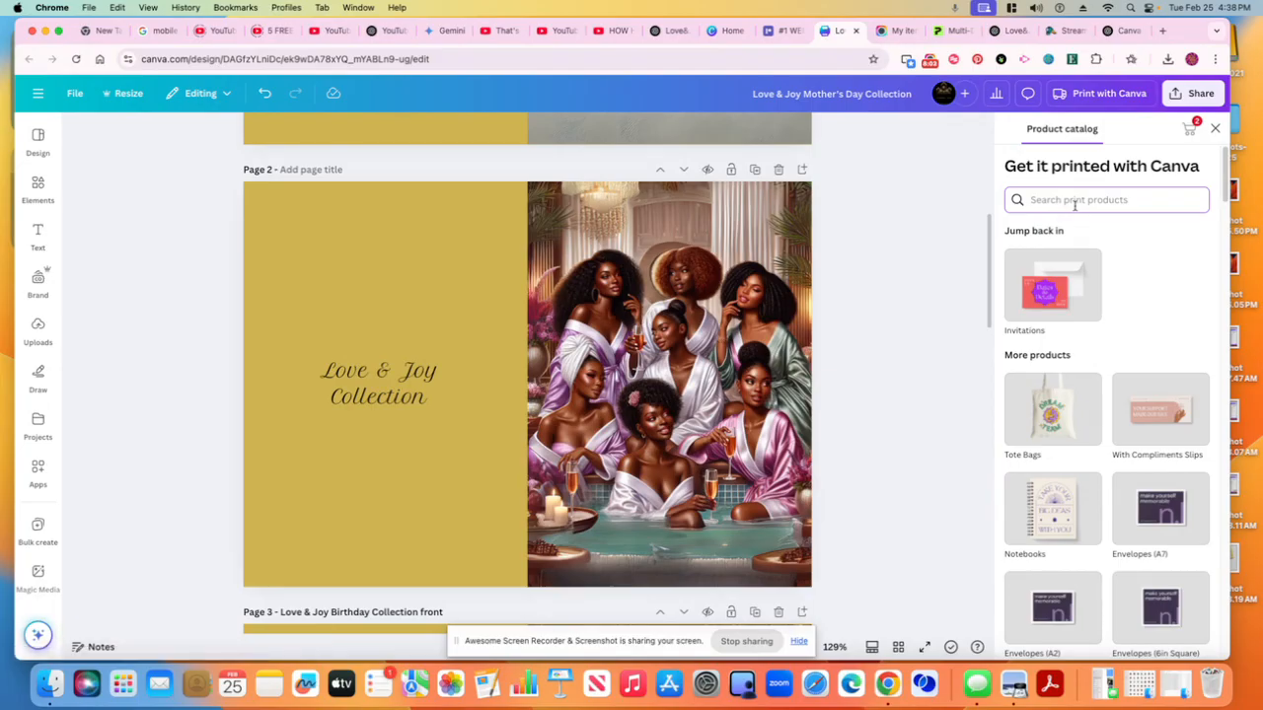
pyautogui.write('card')
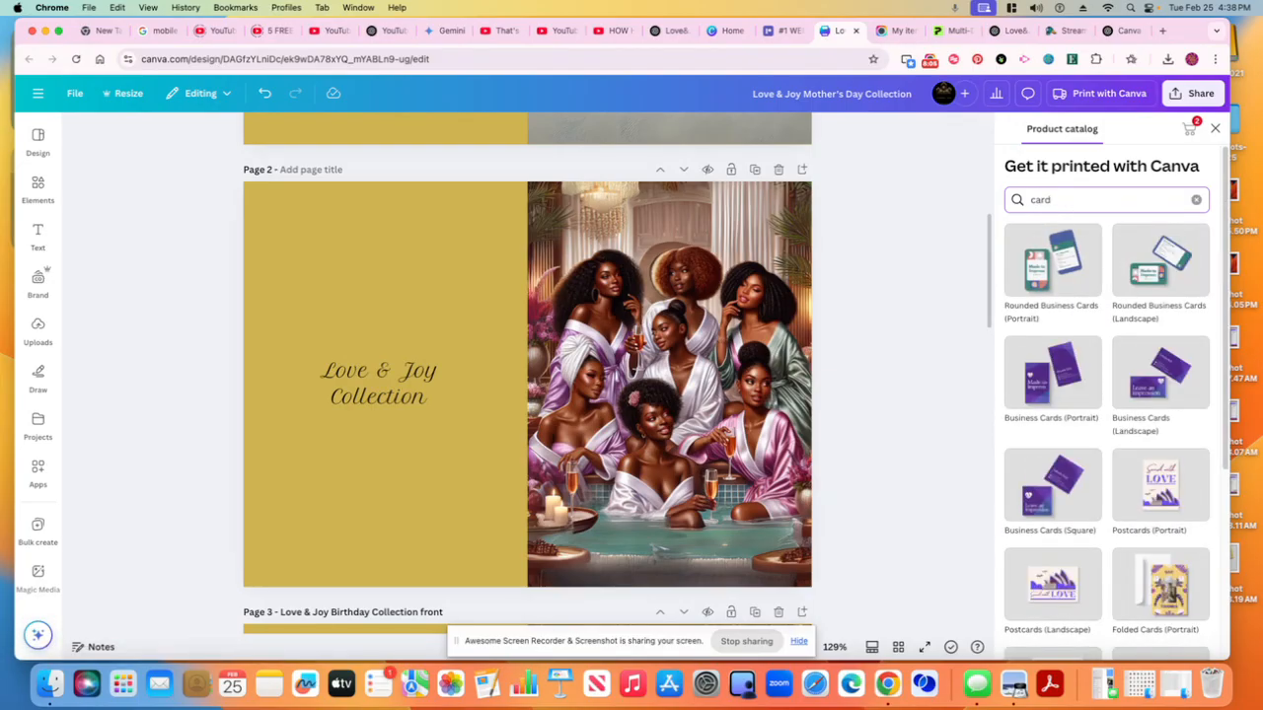
pyautogui.scroll(-3, 1134, 502)
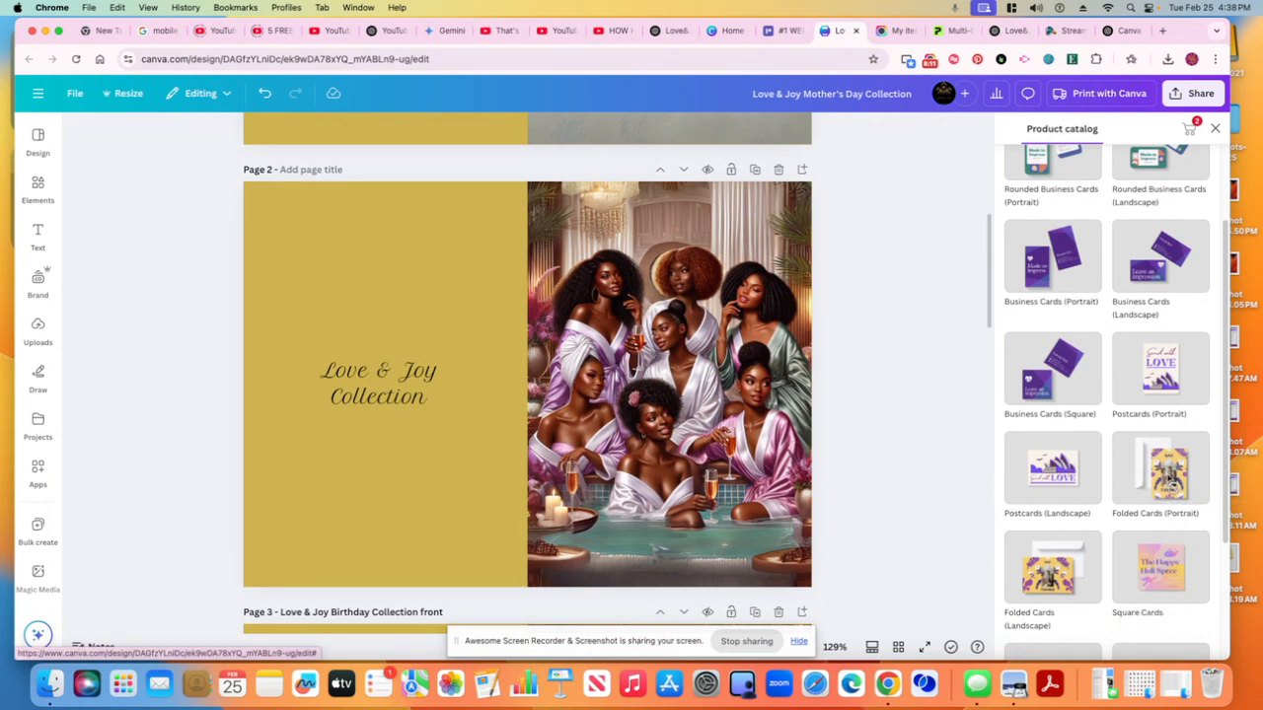
pyautogui.click(1170, 480)
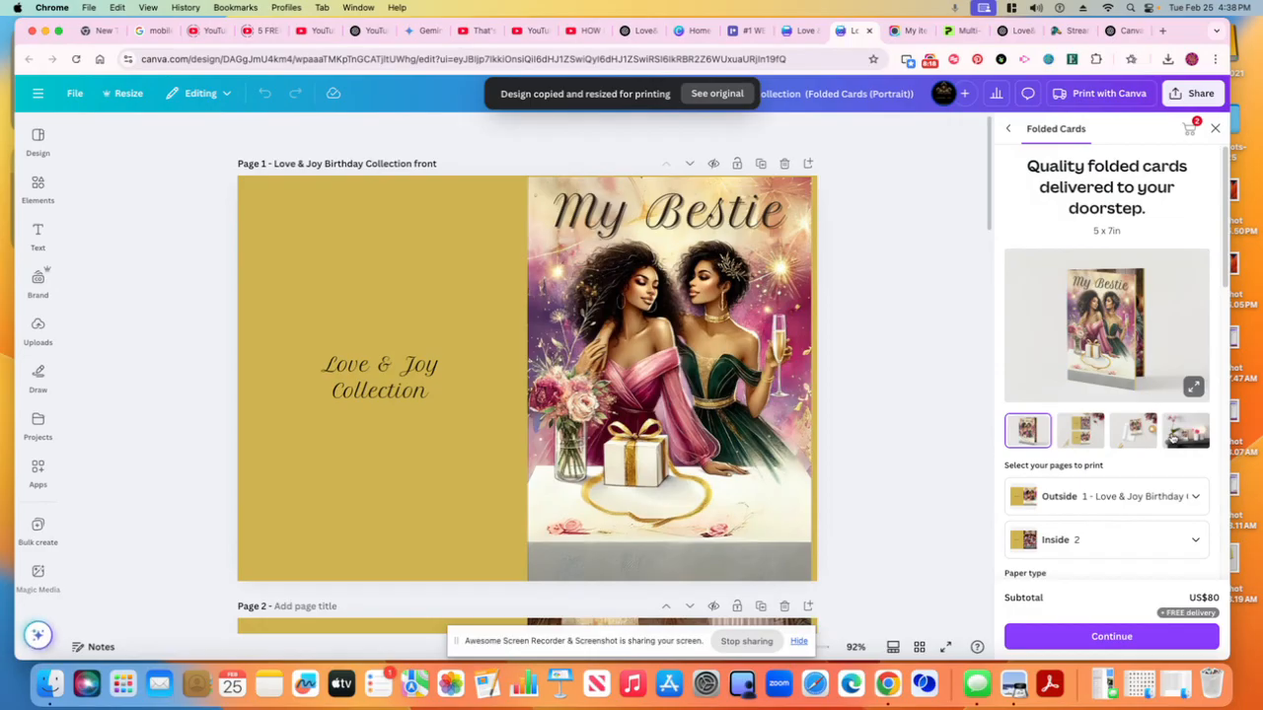
# Stretch page 1's image so its right edge reaches the page edge
pyautogui.click(740, 434)
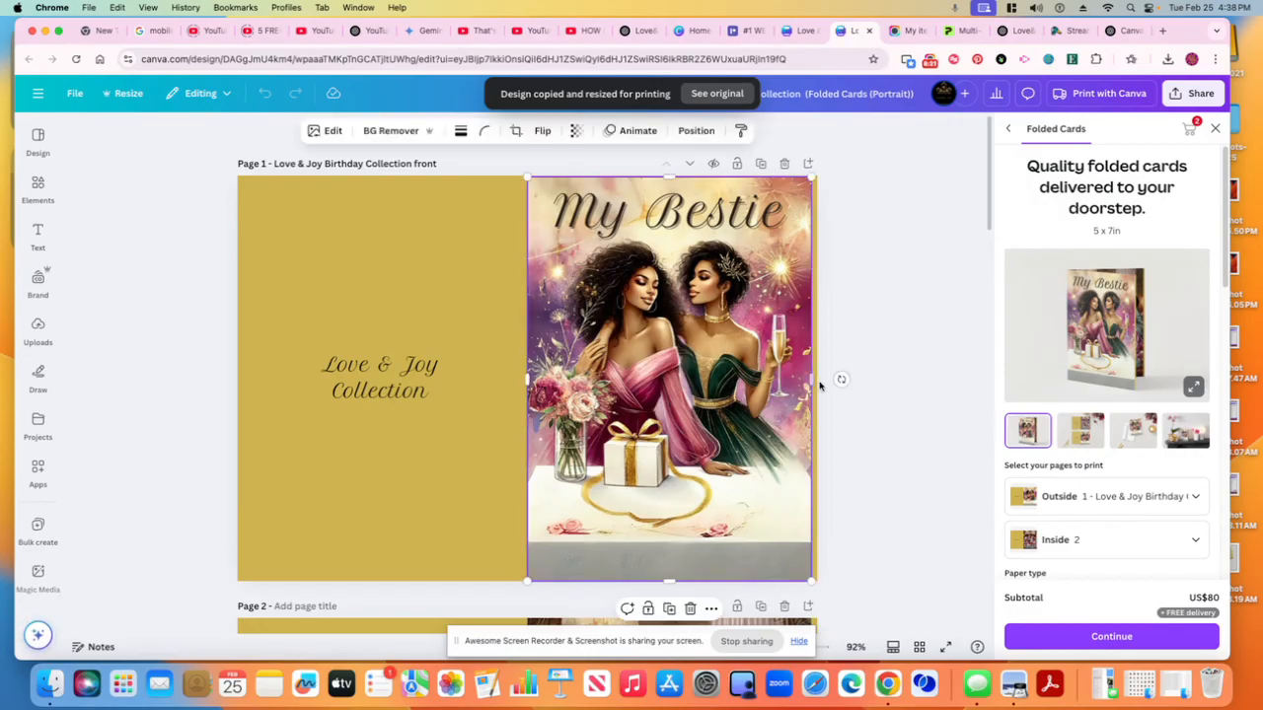
pyautogui.moveTo(811, 380); pyautogui.dragTo(818, 380)
pyautogui.click(893, 392)
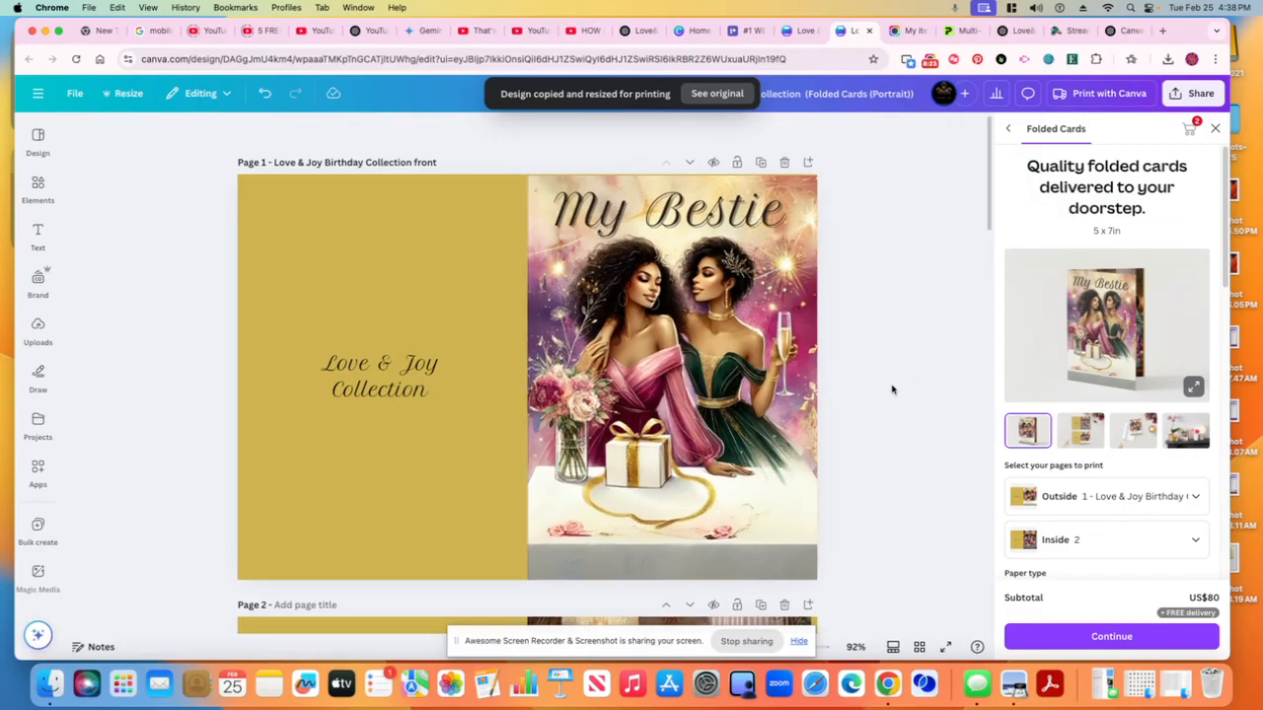
# Extend page 2's image so its right edge meets the page edge
pyautogui.scroll(-6, 891, 395)
pyautogui.scroll(-2, 892, 394)
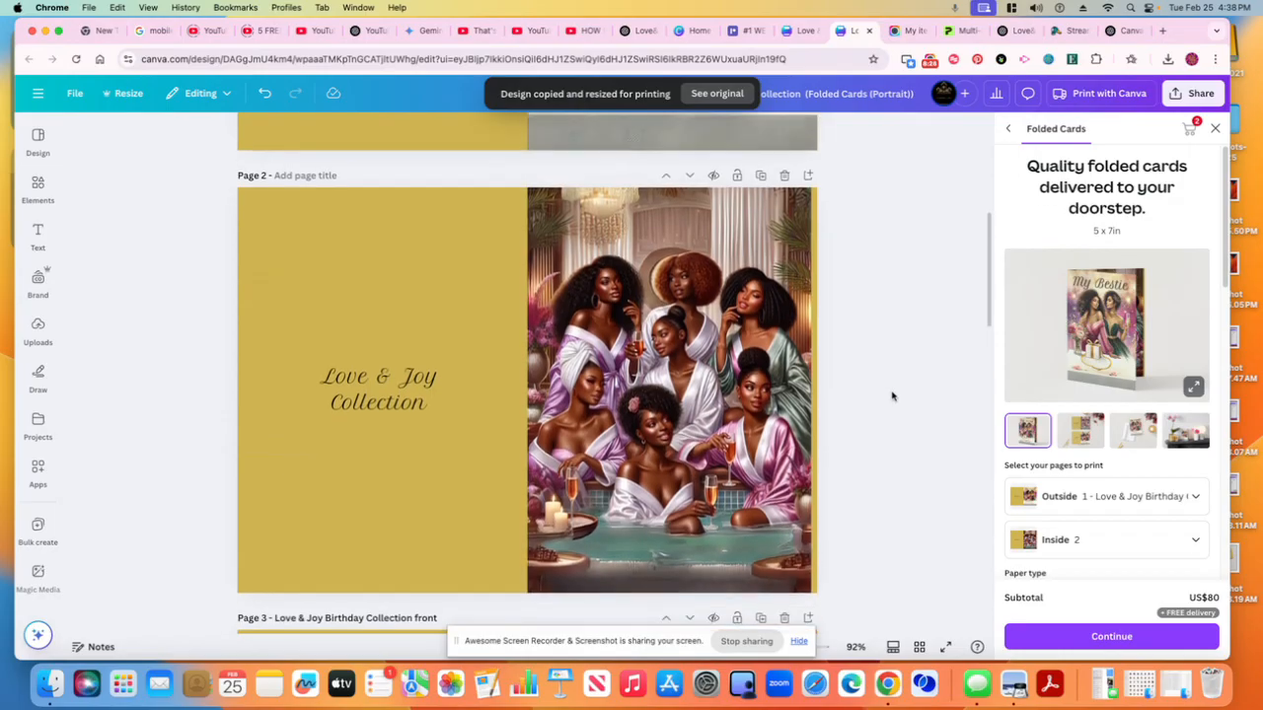
pyautogui.click(760, 301)
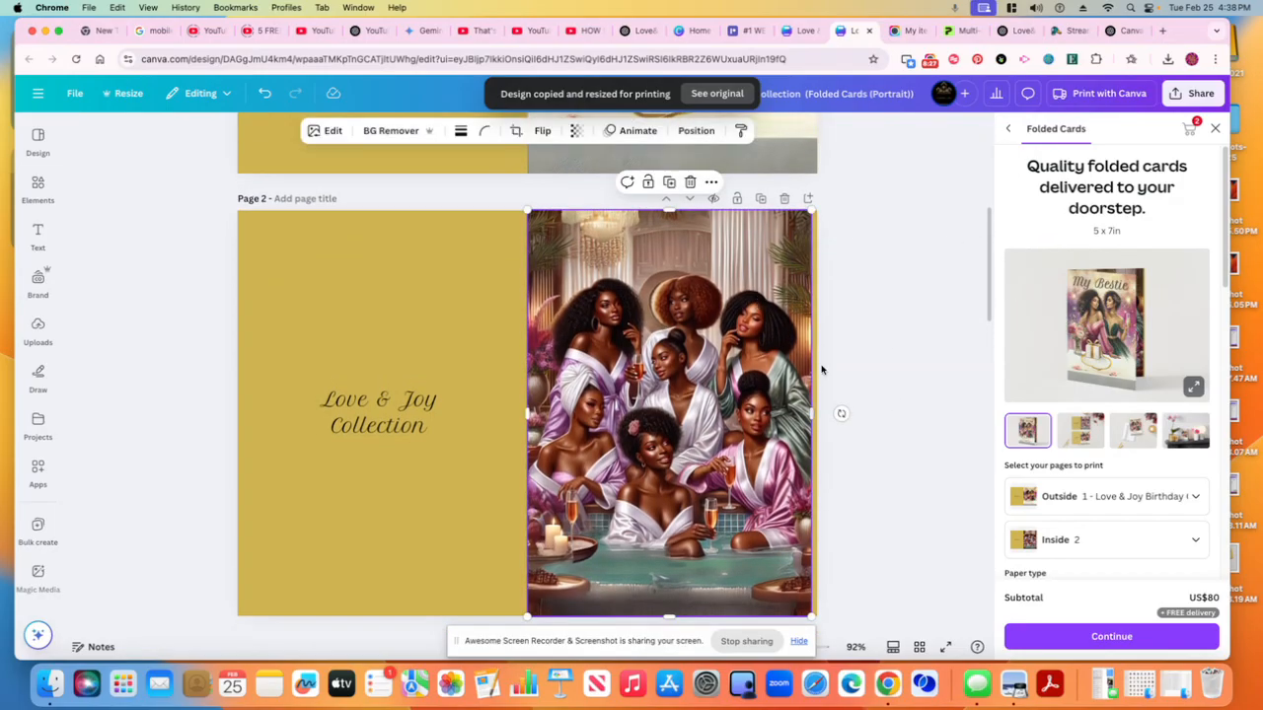
pyautogui.moveTo(816, 416); pyautogui.dragTo(816, 417)
pyautogui.click(843, 411)
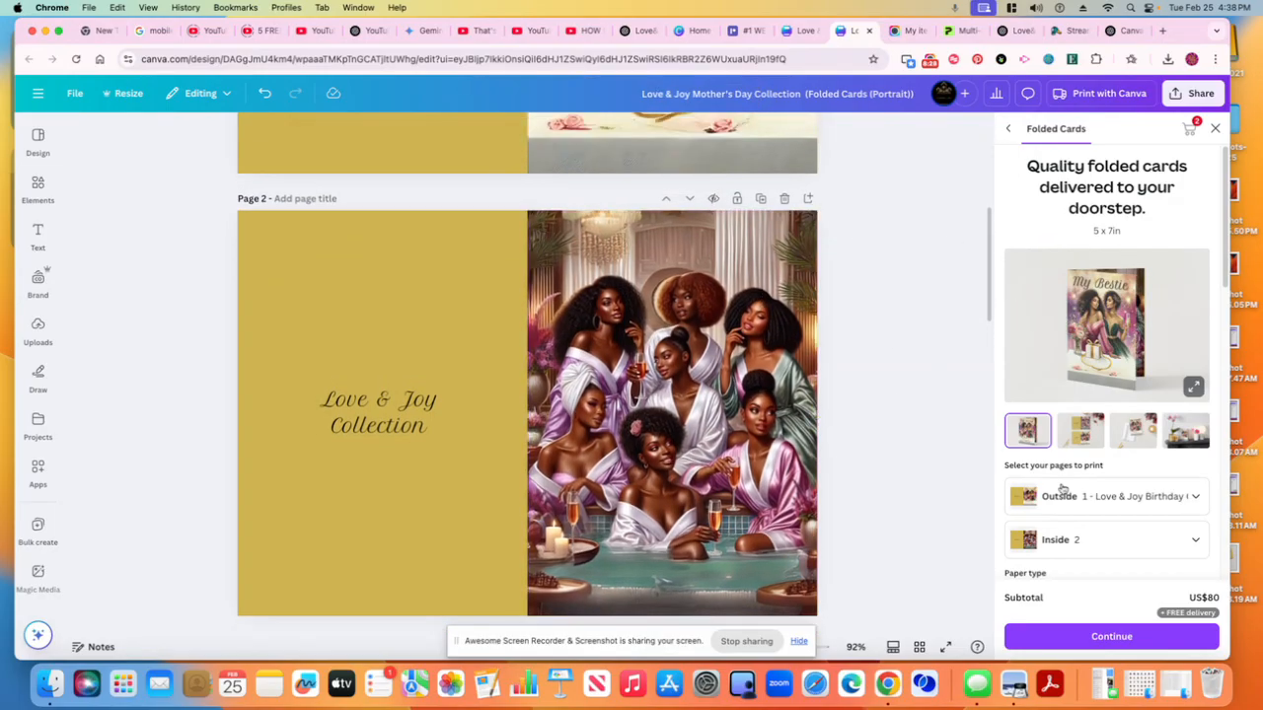
# Select page 2 for the folded card's outside and page 5 – Love & Joy Birthday Collection back for the inside
pyautogui.click(1112, 507)
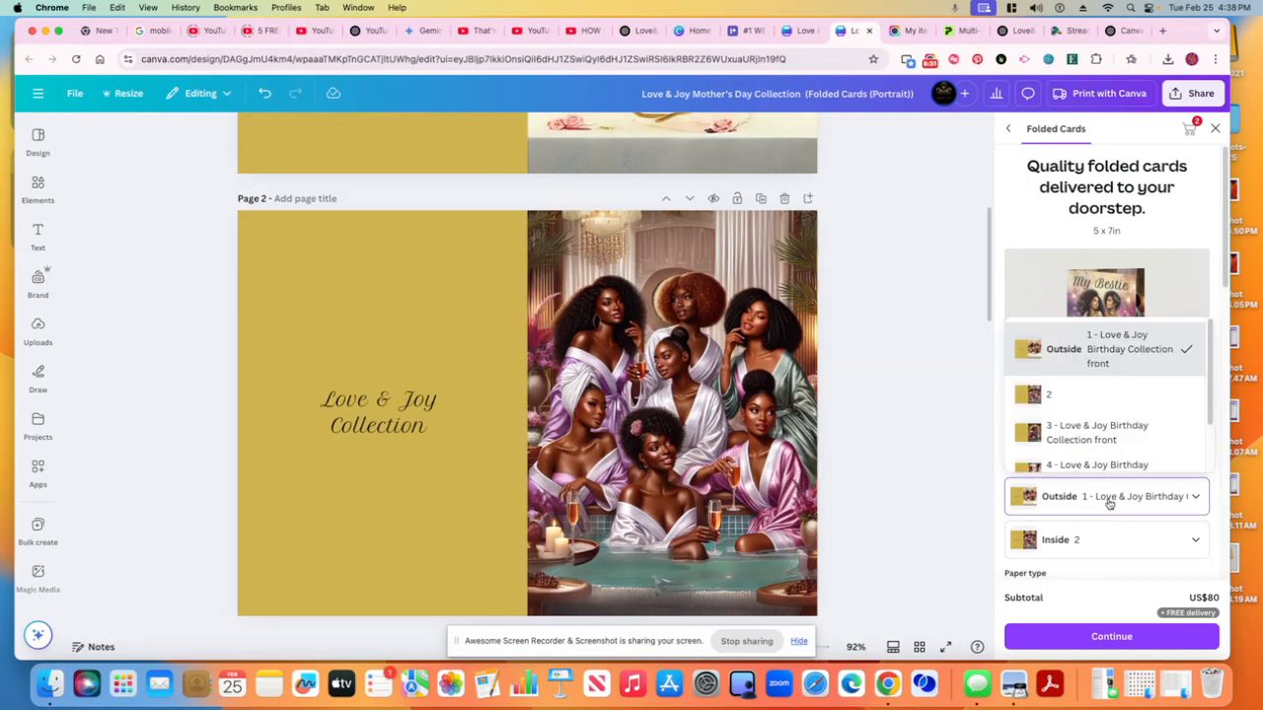
pyautogui.scroll(-1, 1102, 479)
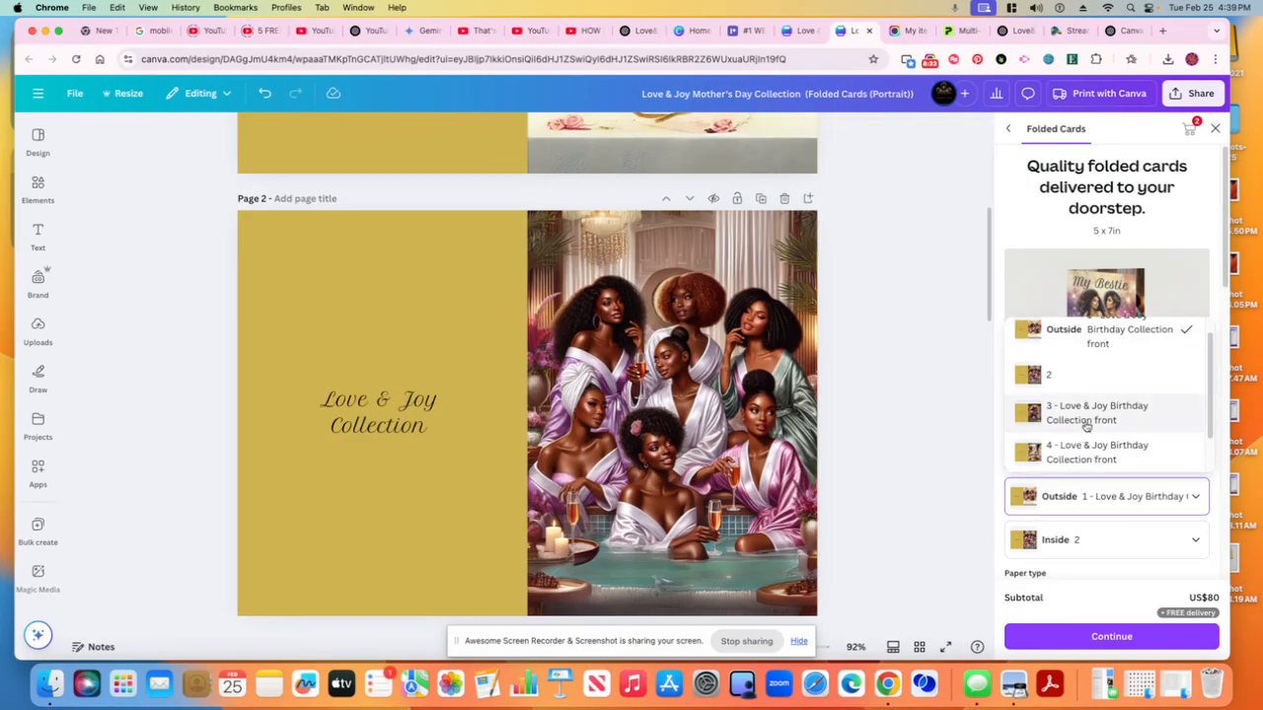
pyautogui.click(1074, 380)
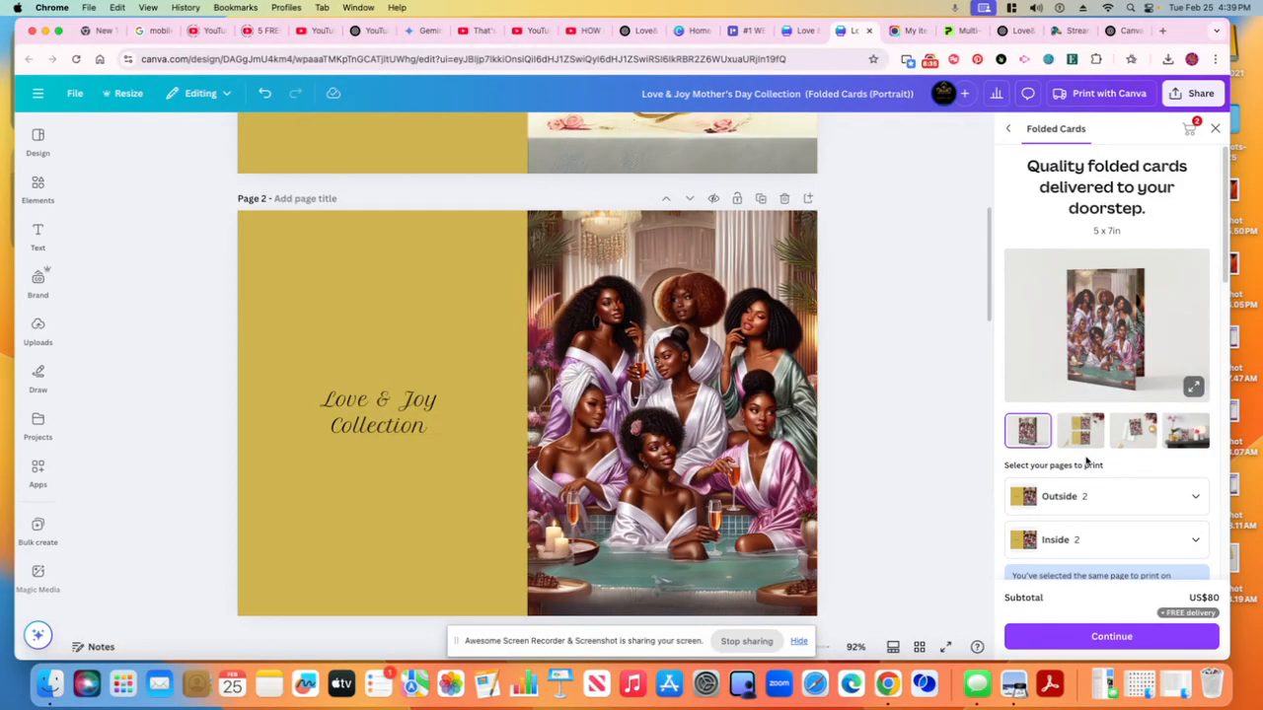
pyautogui.click(1075, 542)
pyautogui.scroll(-1, 1062, 479)
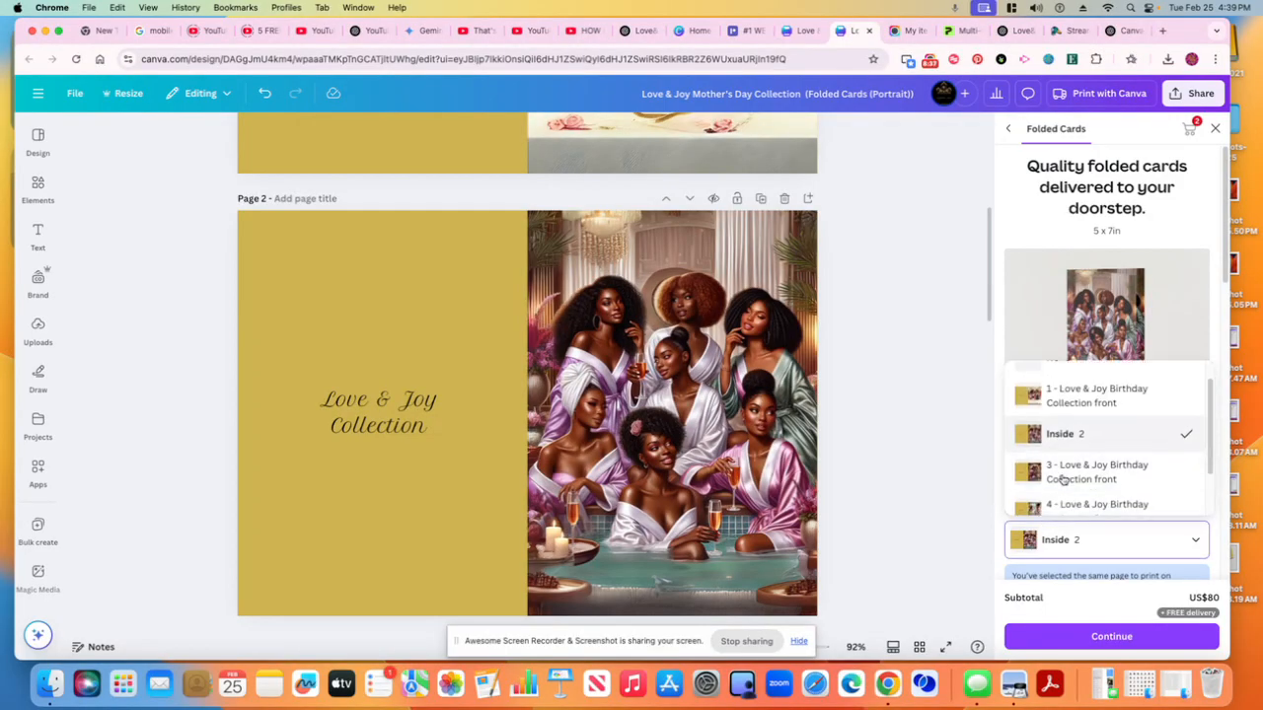
pyautogui.scroll(-2, 1063, 478)
pyautogui.click(1066, 491)
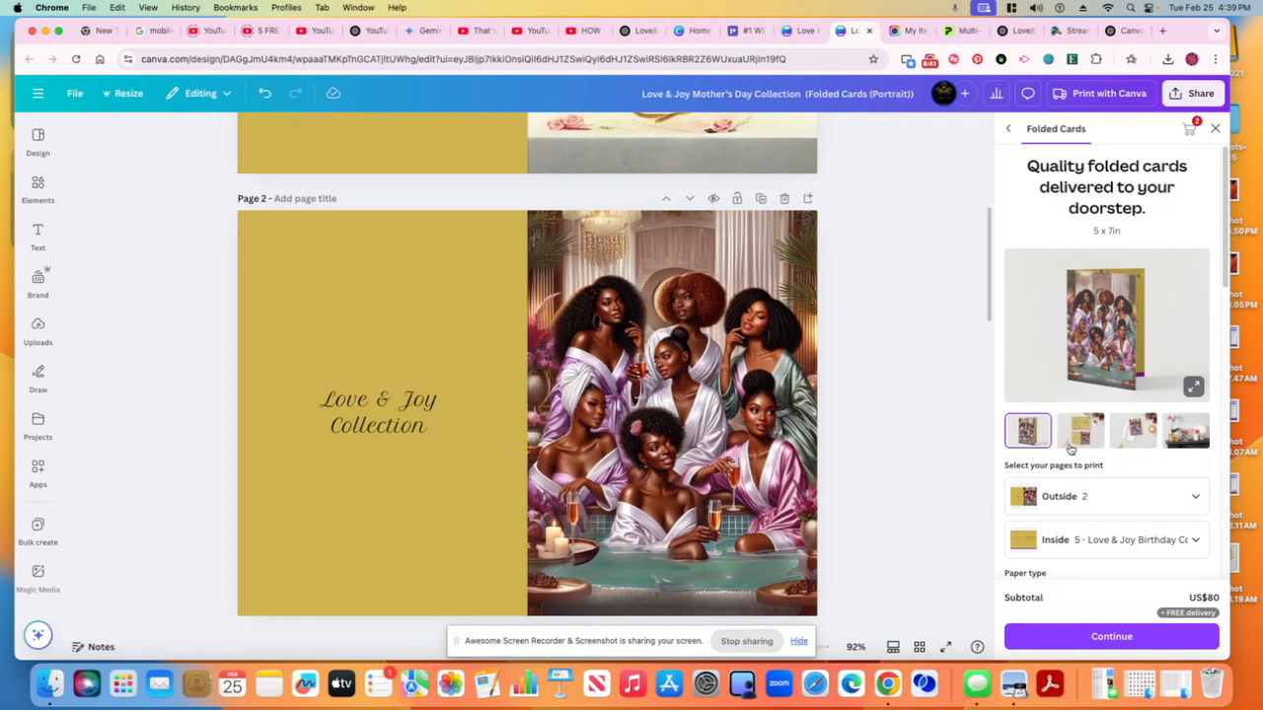
# Open the enlarged folded card preview and browse the mockup images
pyautogui.click(1193, 387)
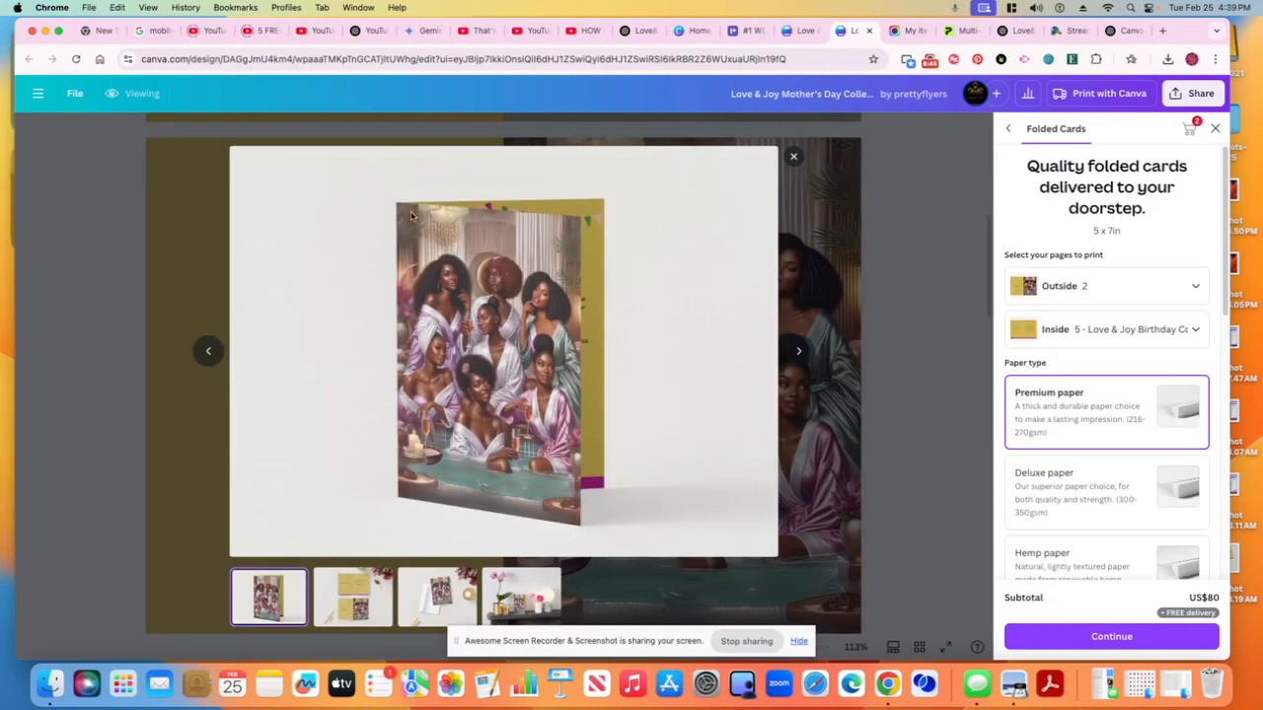
pyautogui.click(353, 600)
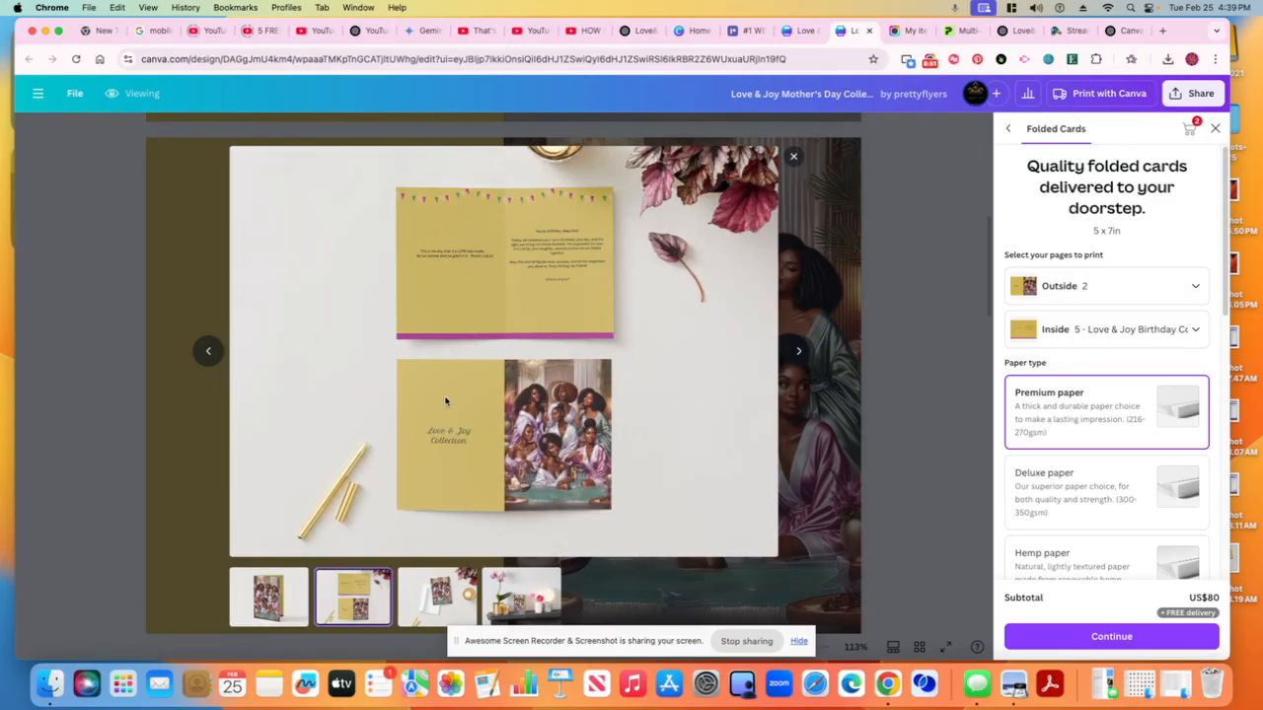
pyautogui.click(793, 156)
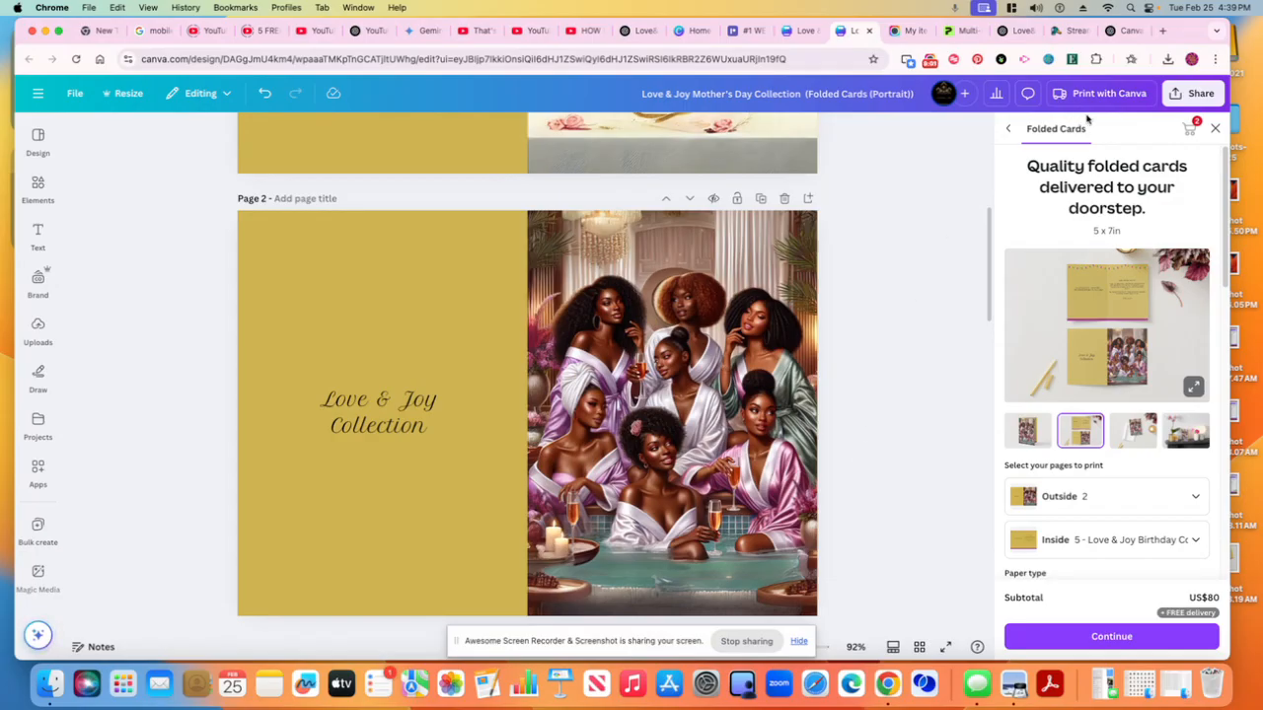
# Download only page 2 as a PNG with the size scaled to 3.125
pyautogui.click(1194, 93)
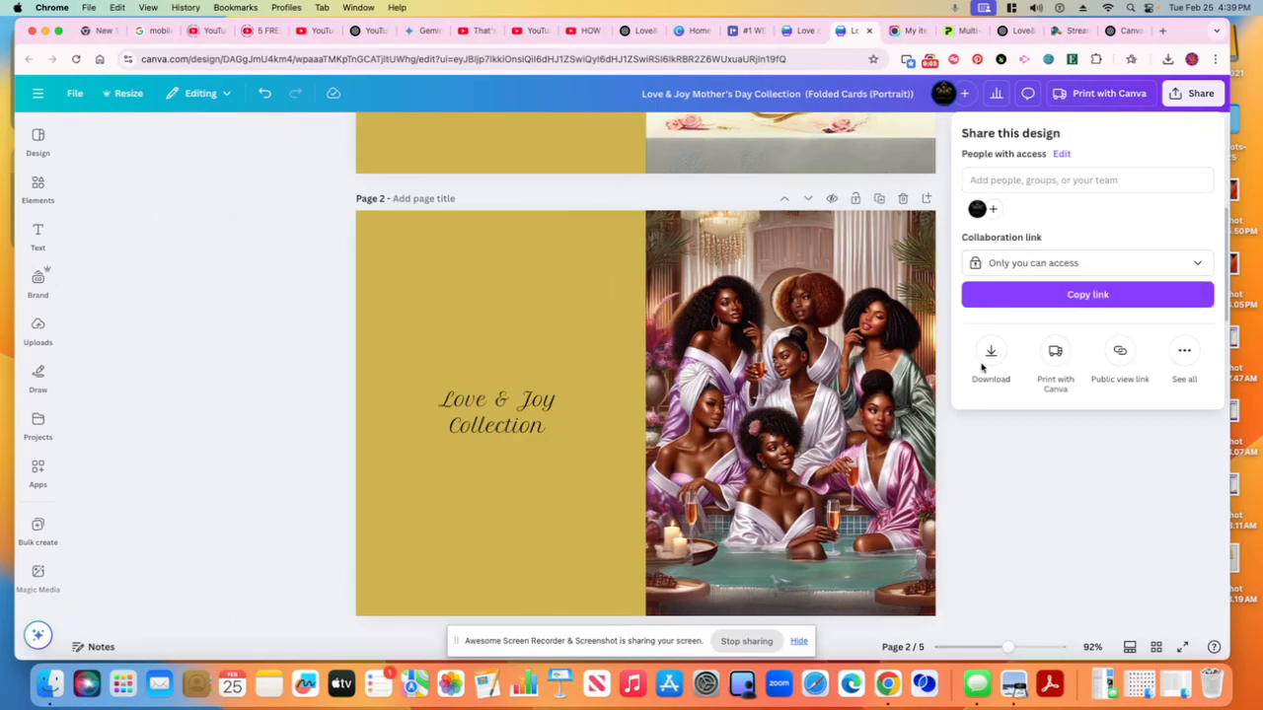
pyautogui.click(990, 355)
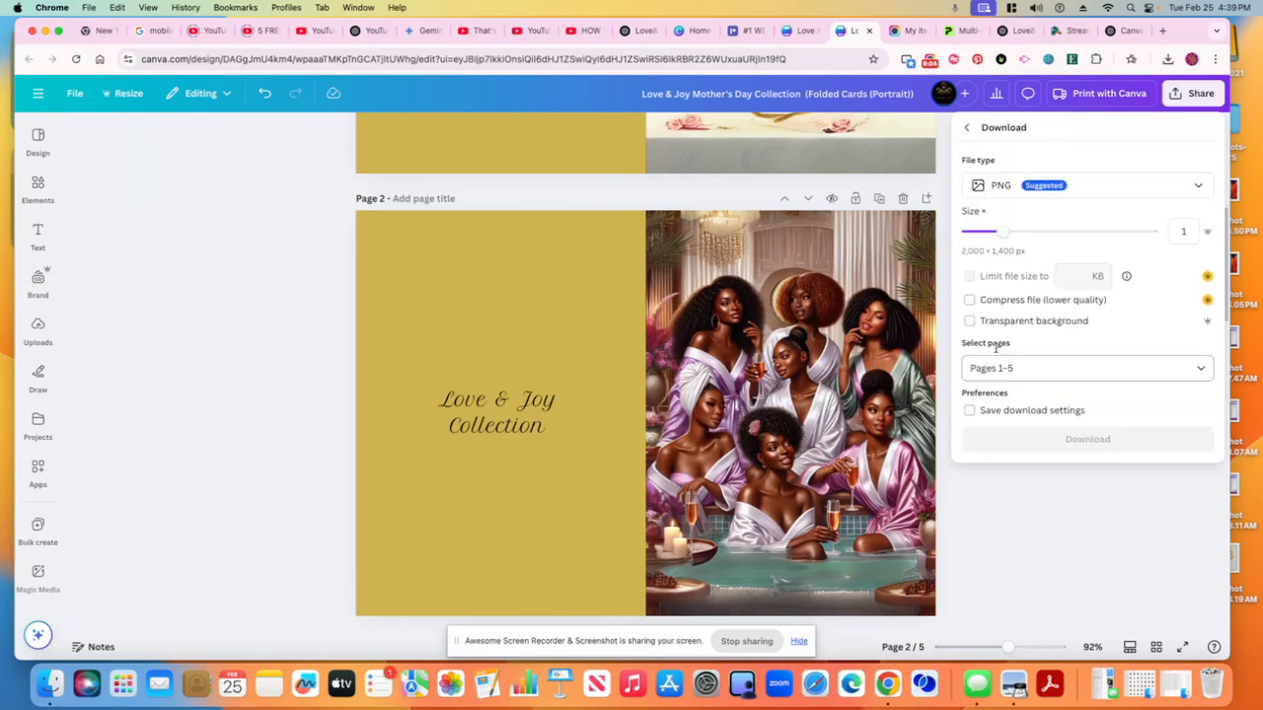
pyautogui.click(1204, 370)
pyautogui.click(980, 457)
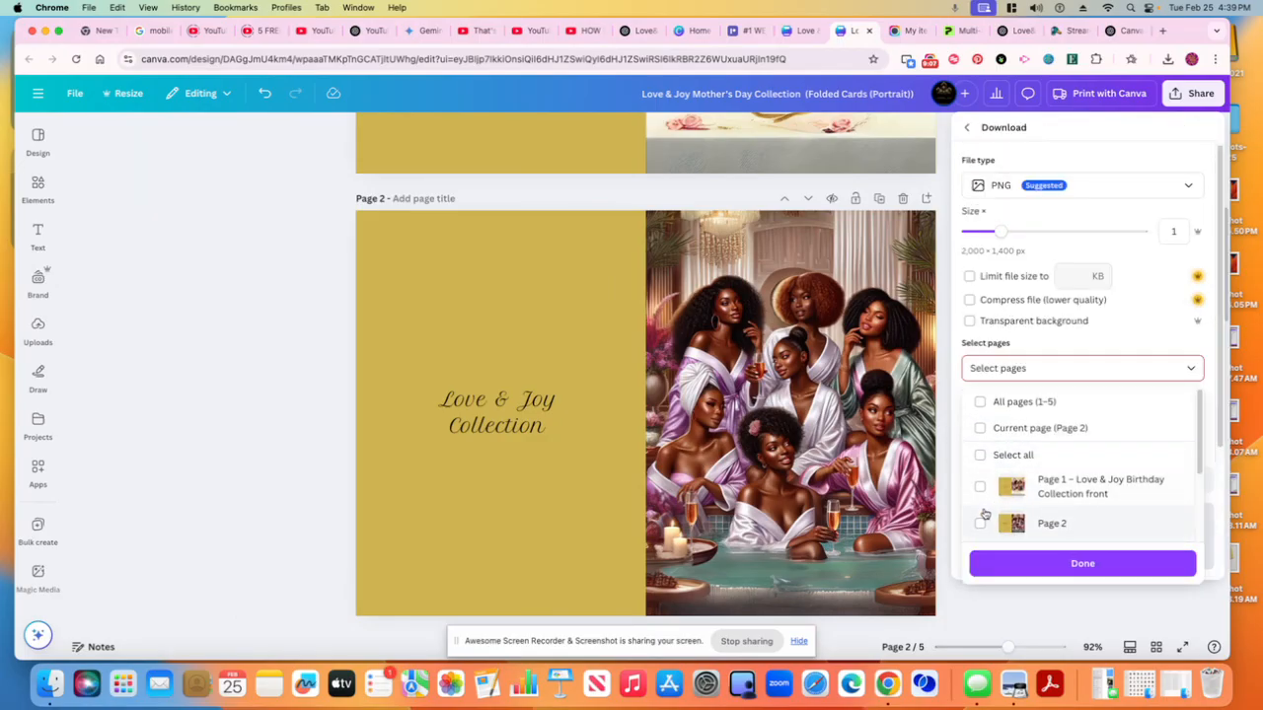
pyautogui.scroll(-1, 997, 512)
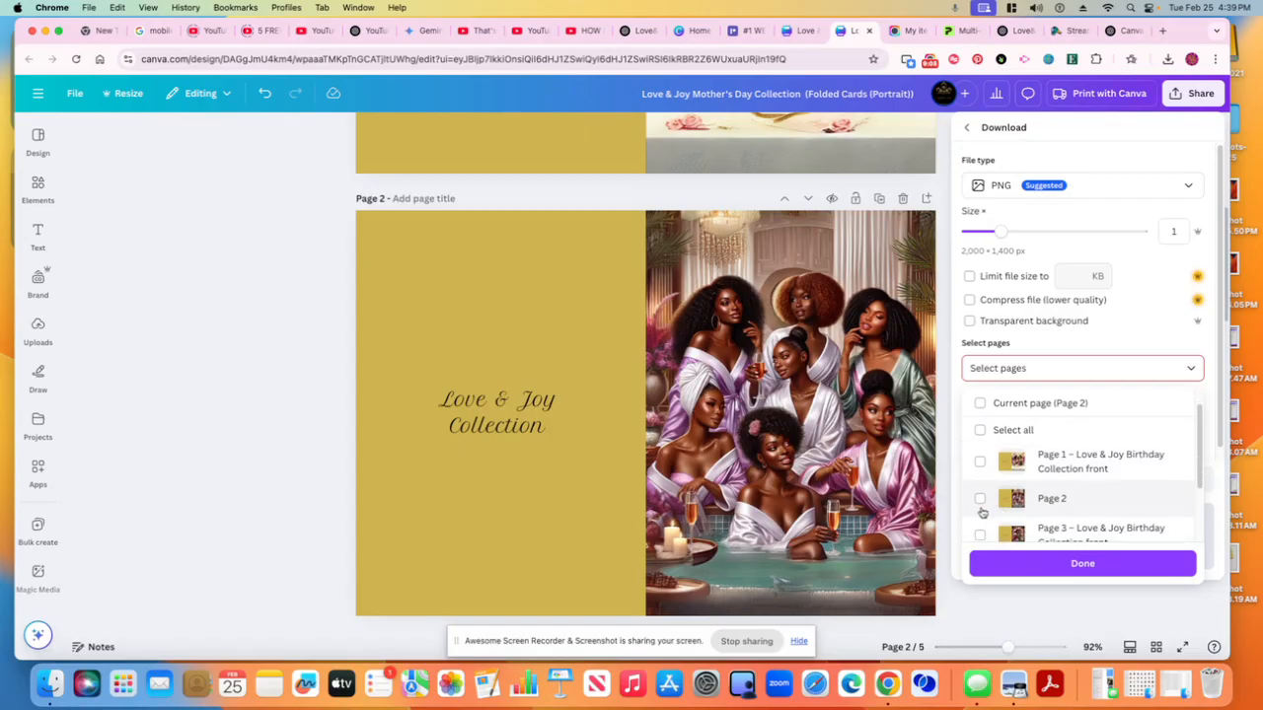
pyautogui.click(979, 500)
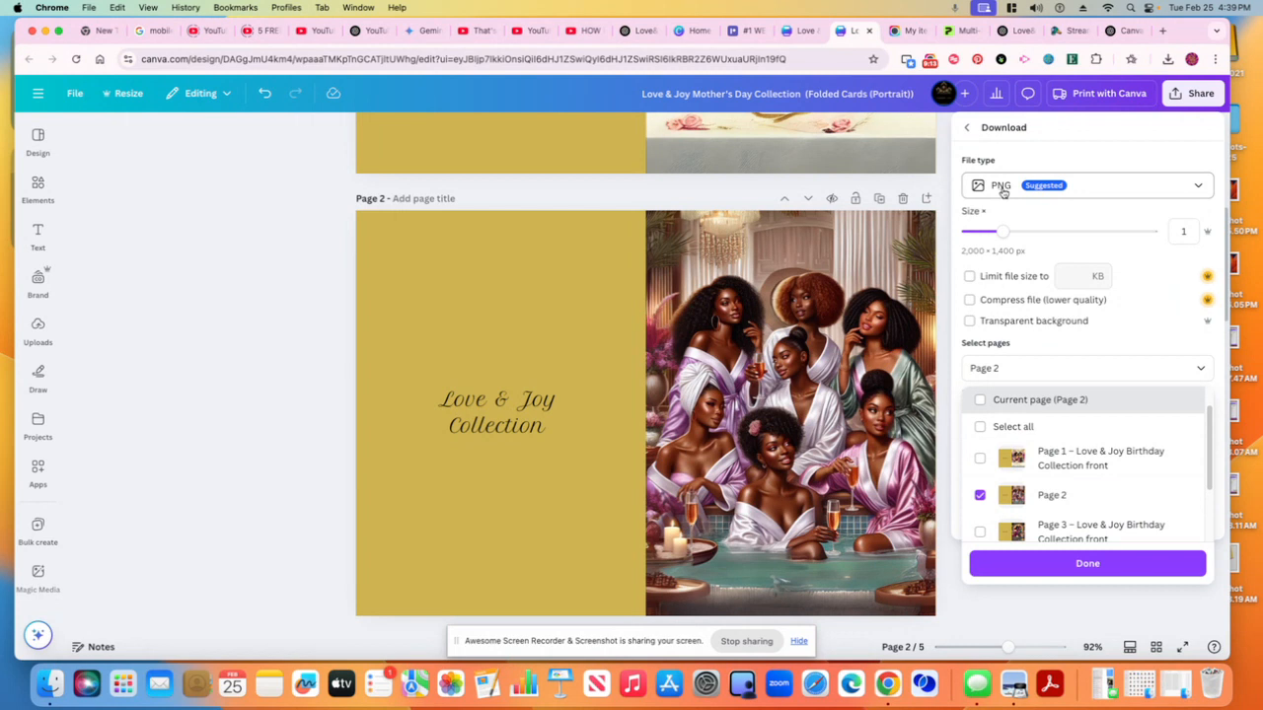
pyautogui.moveTo(1002, 231); pyautogui.dragTo(1141, 233)
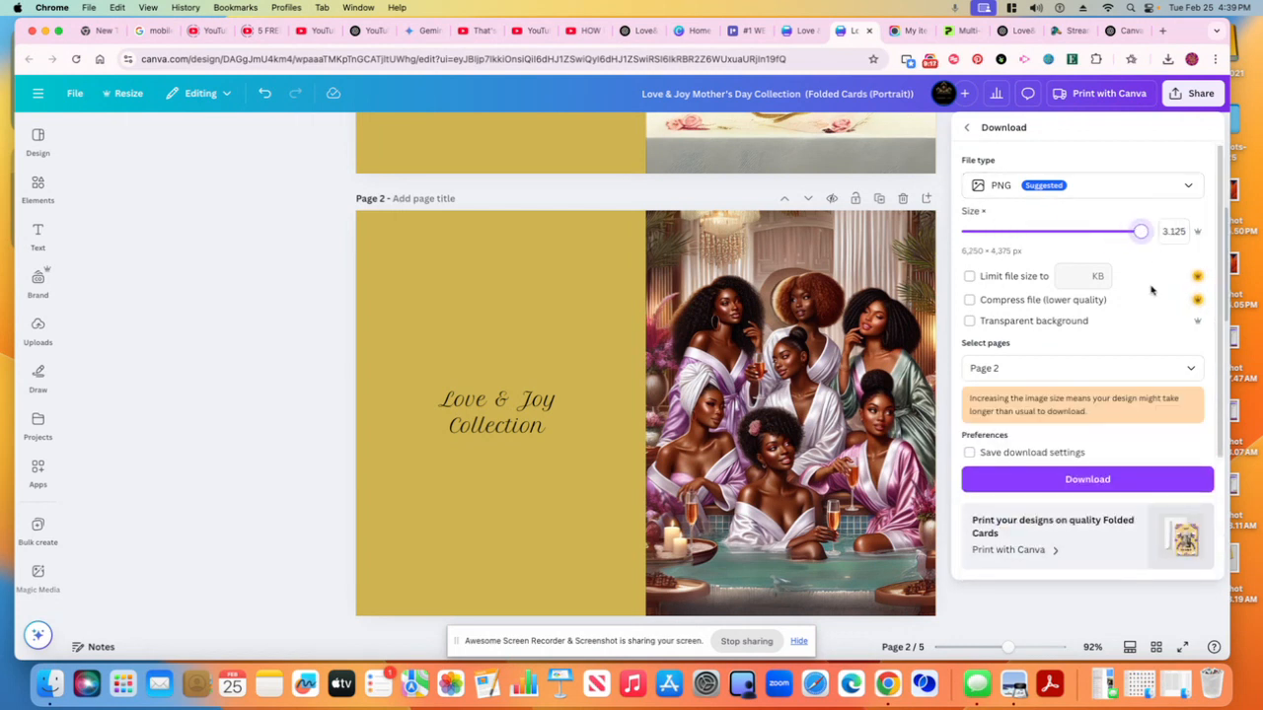
pyautogui.click(1067, 480)
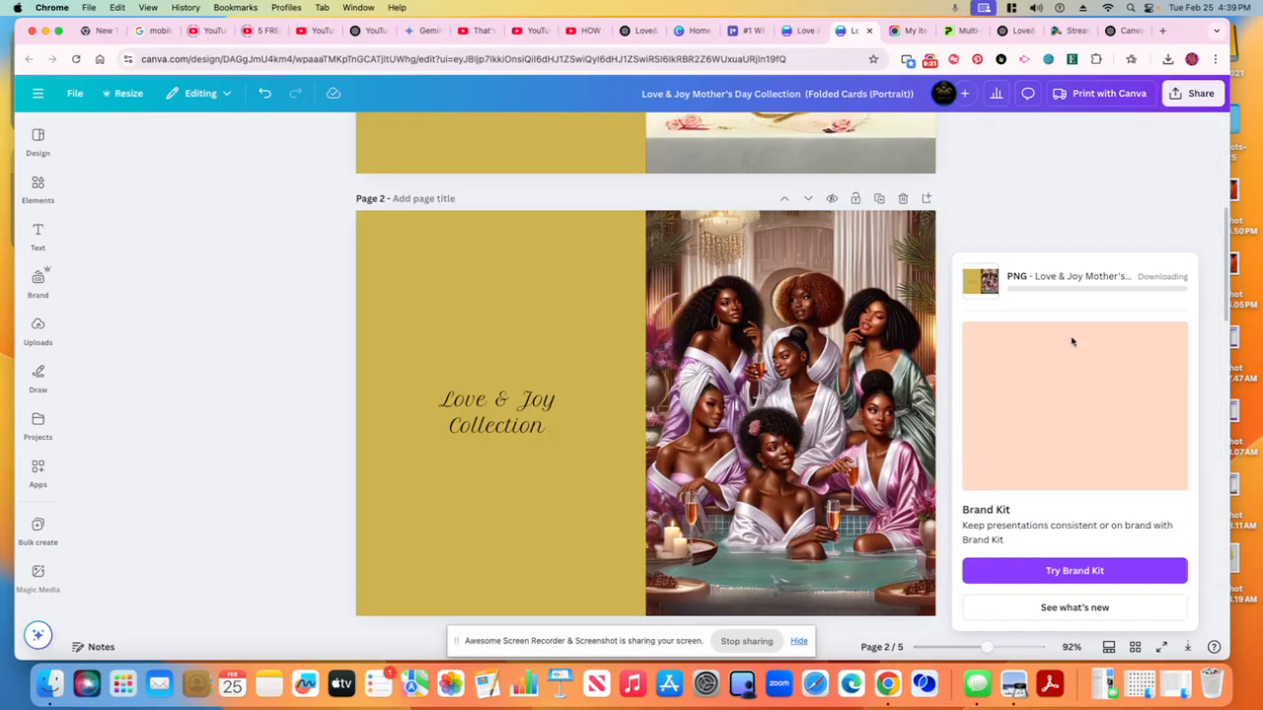
# Download only page 5 as a PNG with the size scaled to 3.125
pyautogui.click(1195, 97)
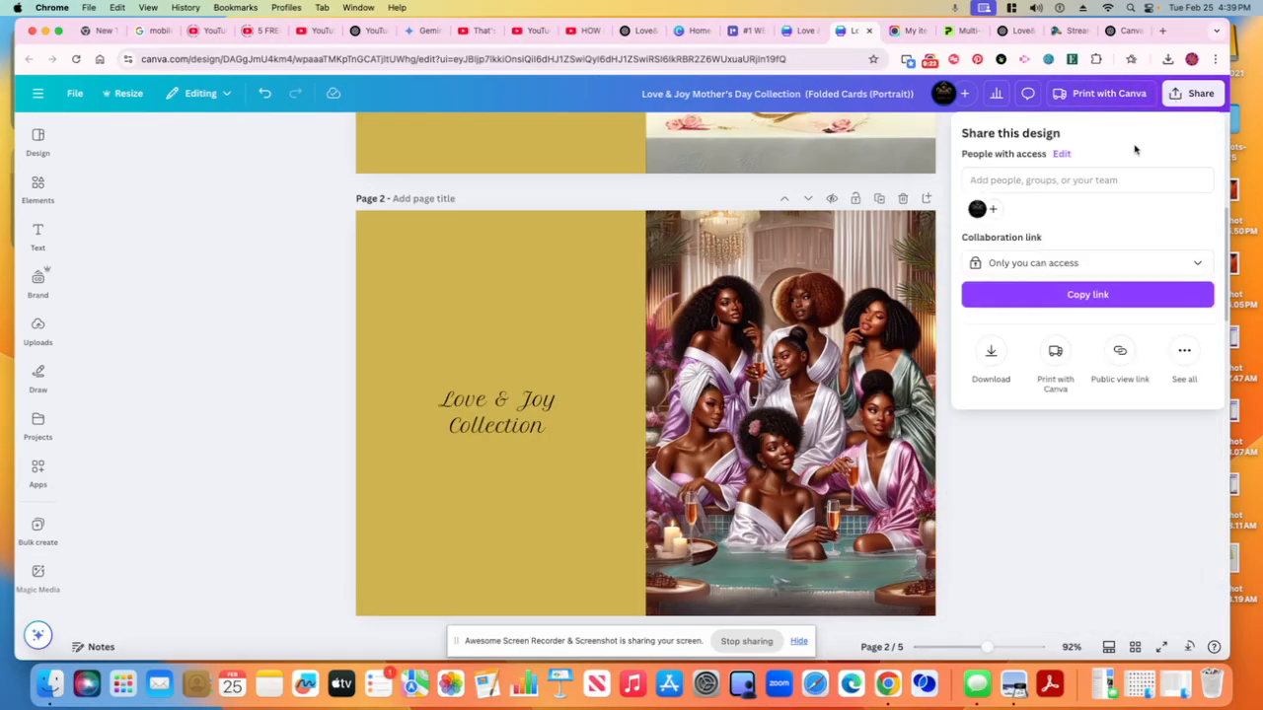
pyautogui.click(992, 355)
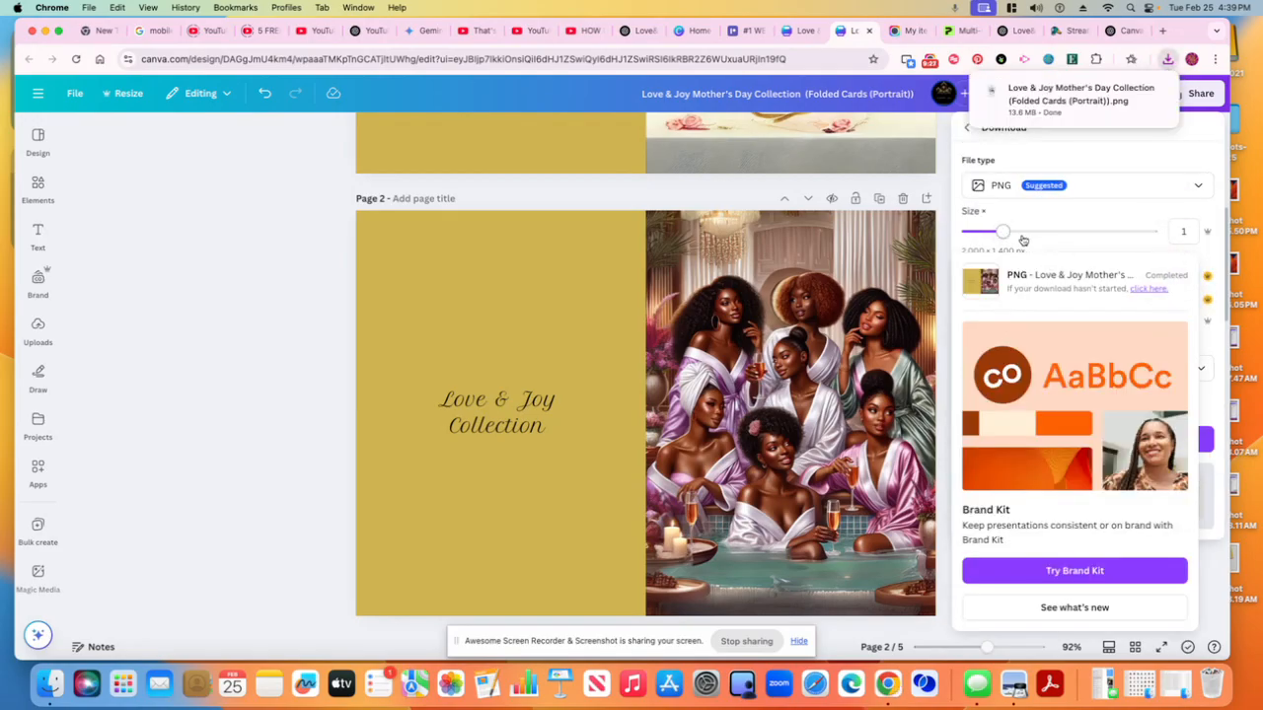
pyautogui.moveTo(1003, 234); pyautogui.dragTo(1150, 233)
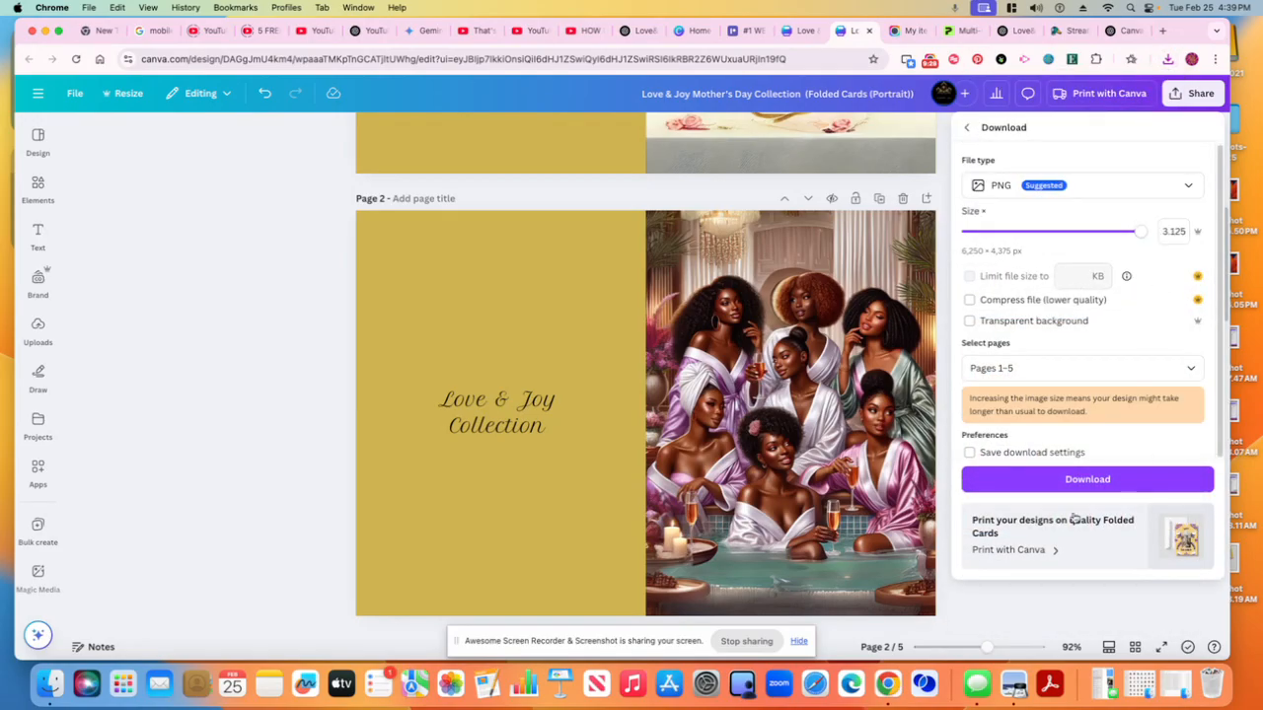
pyautogui.click(1173, 371)
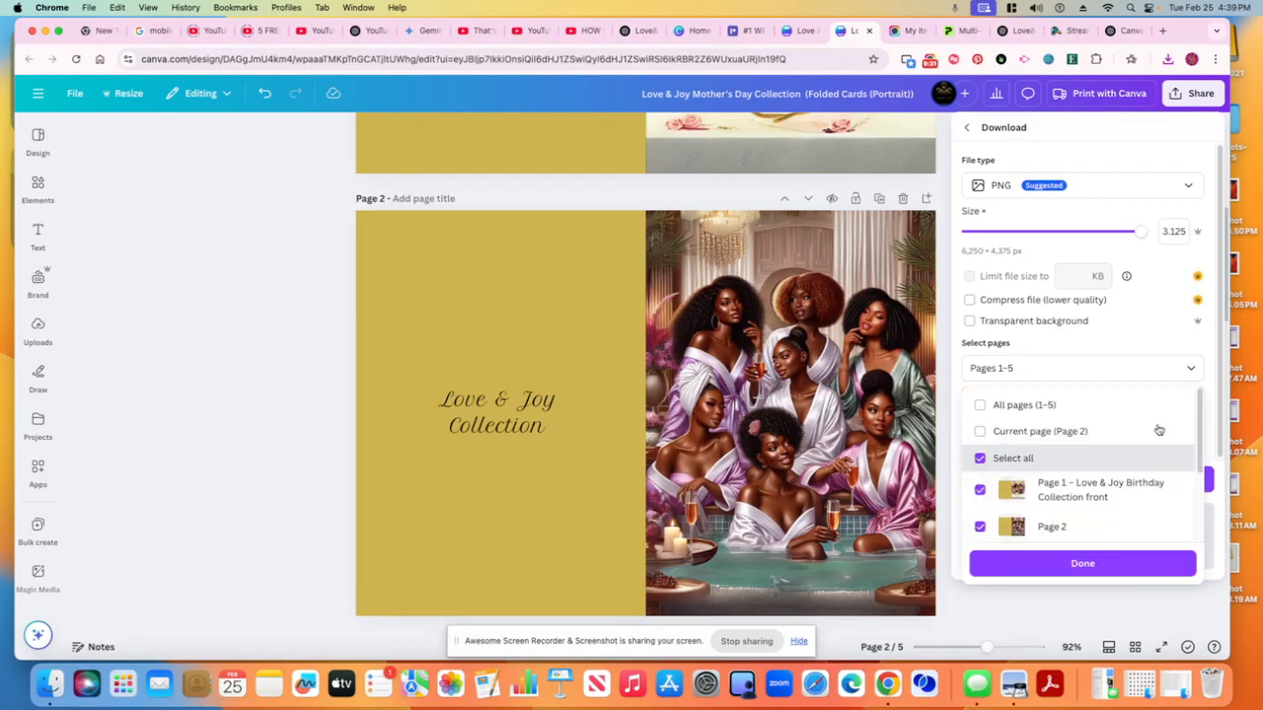
pyautogui.click(1008, 475)
pyautogui.scroll(-3, 1082, 510)
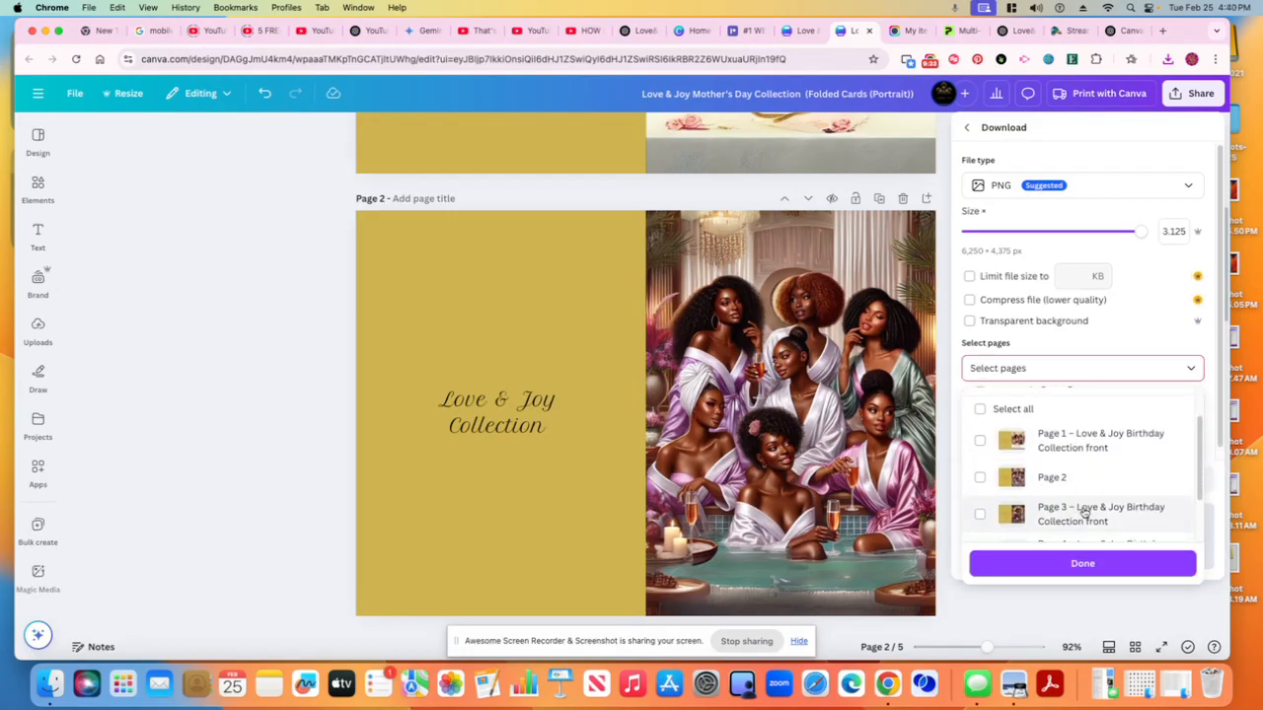
pyautogui.click(981, 519)
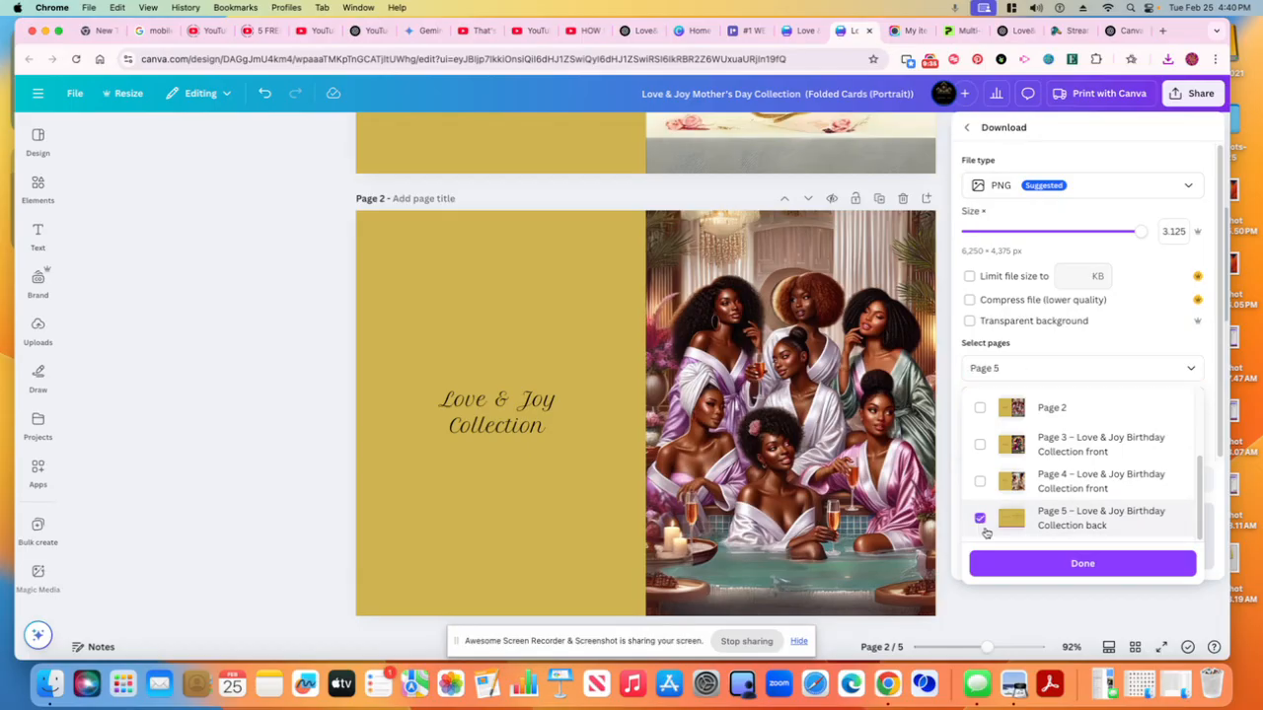
pyautogui.click(1032, 572)
pyautogui.click(1073, 486)
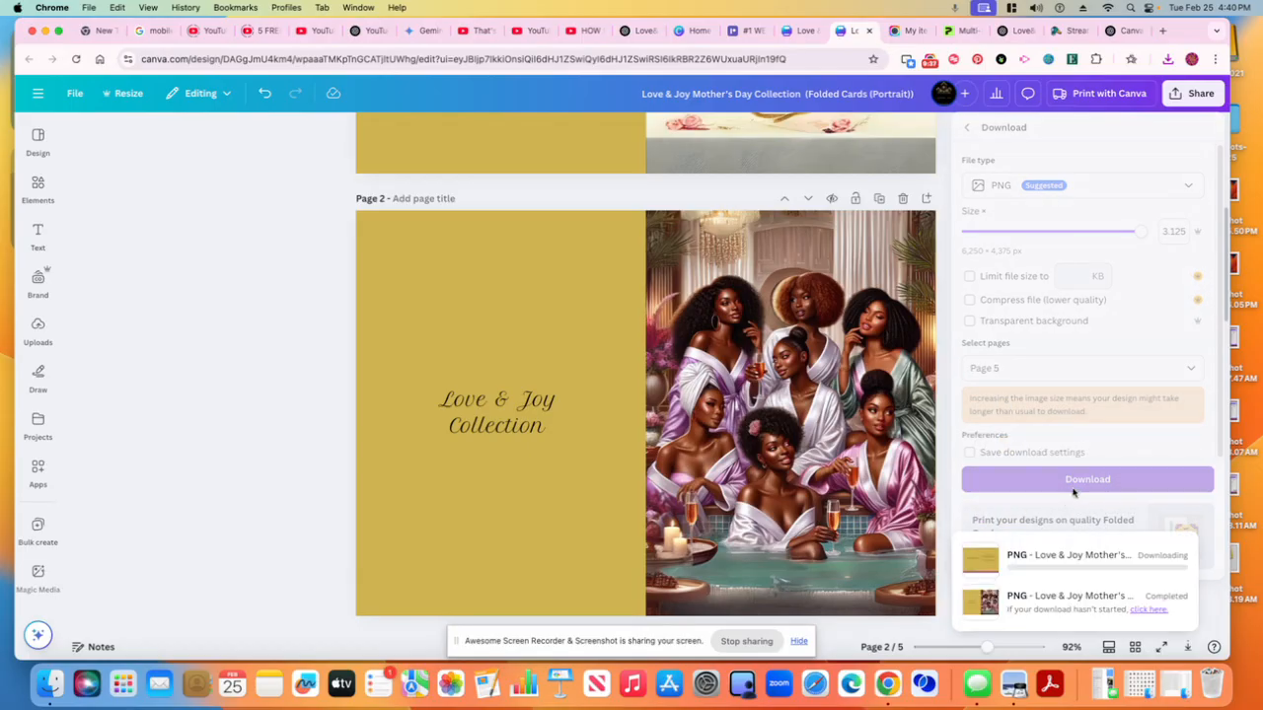
# Switch to the Printify card editor tab, close the Variants and layers panel, and select the cover design
pyautogui.click(221, 474)
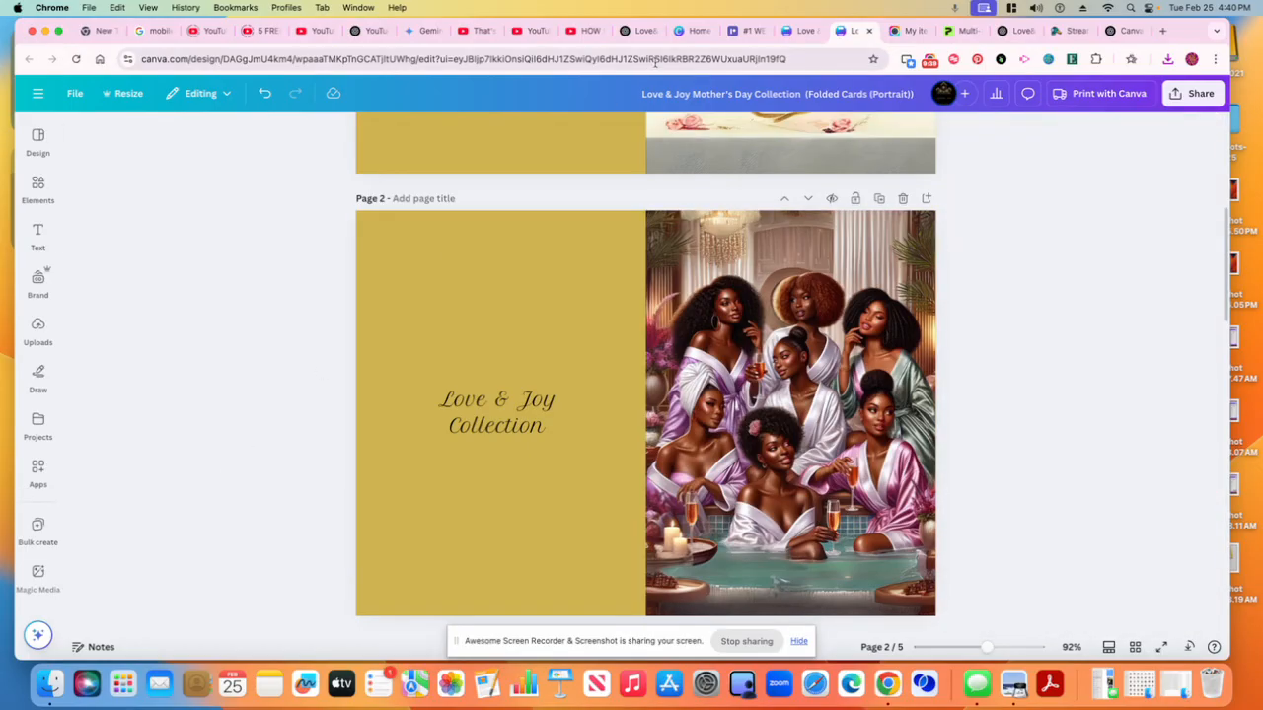
pyautogui.click(955, 33)
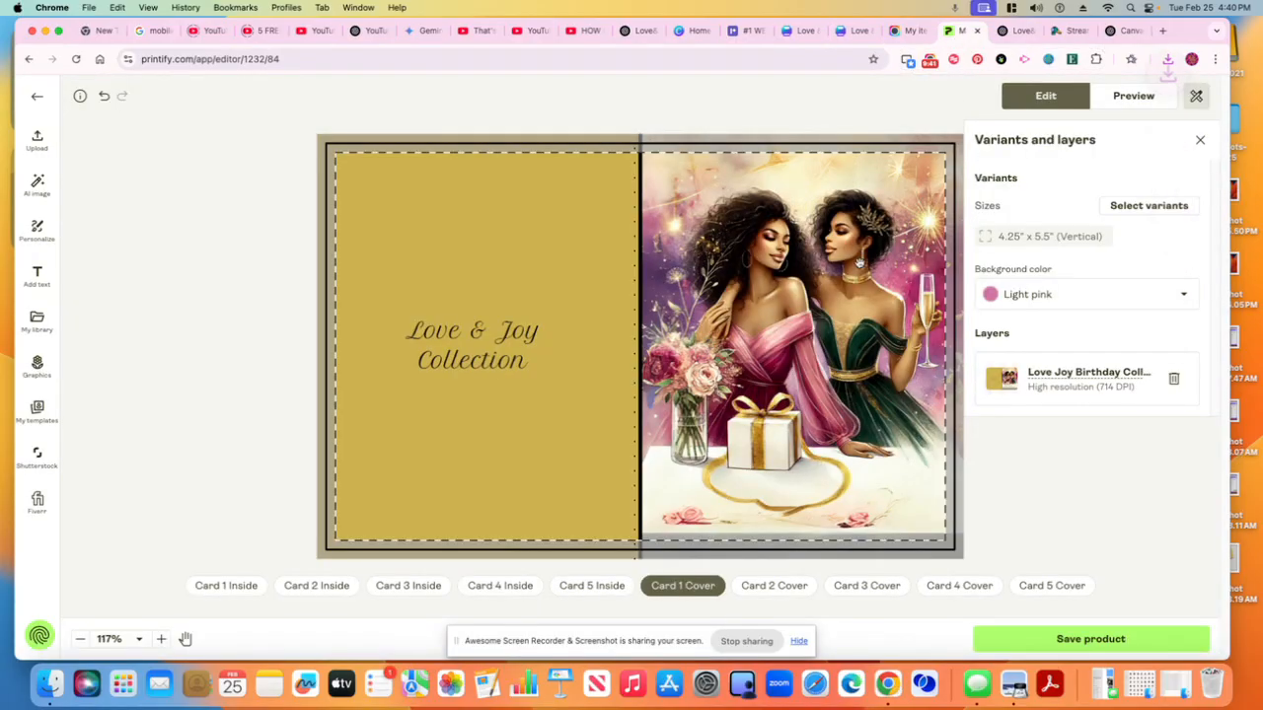
pyautogui.click(1199, 140)
pyautogui.click(909, 225)
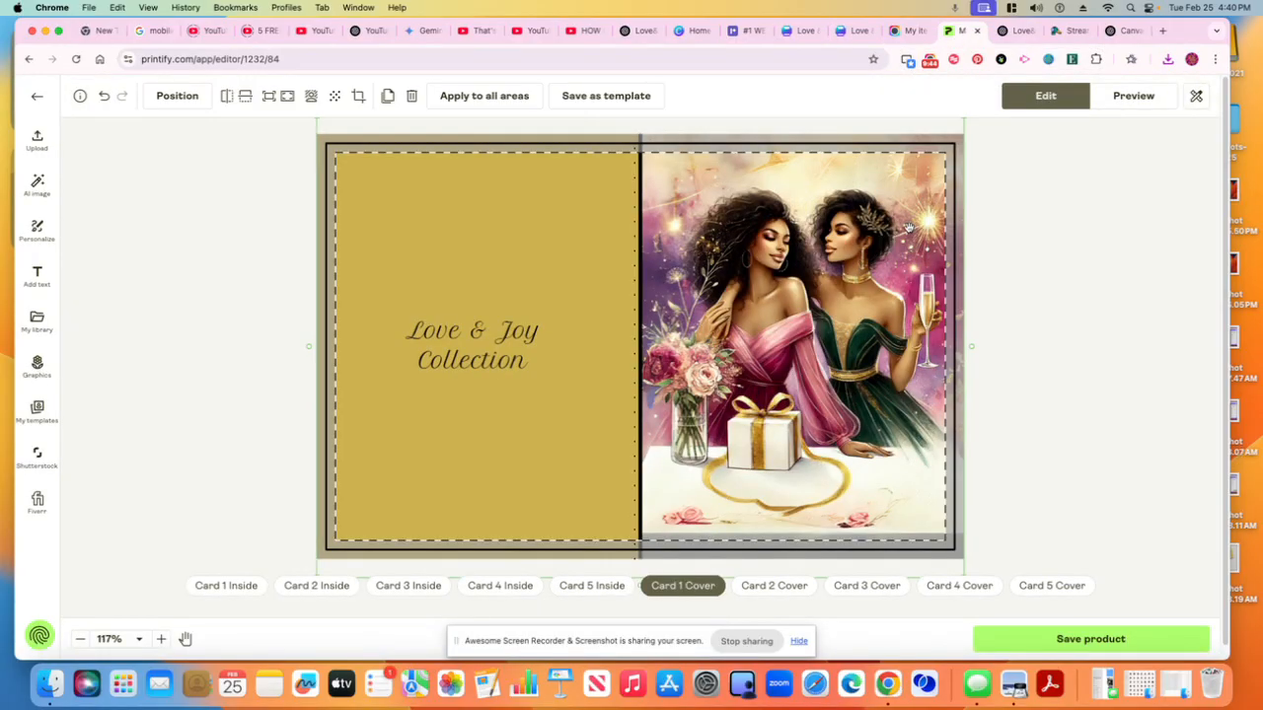
# Delete the design from Card 1 Cover and look through recent downloads and Finder folders for the exported card PNGs
pyautogui.click(411, 96)
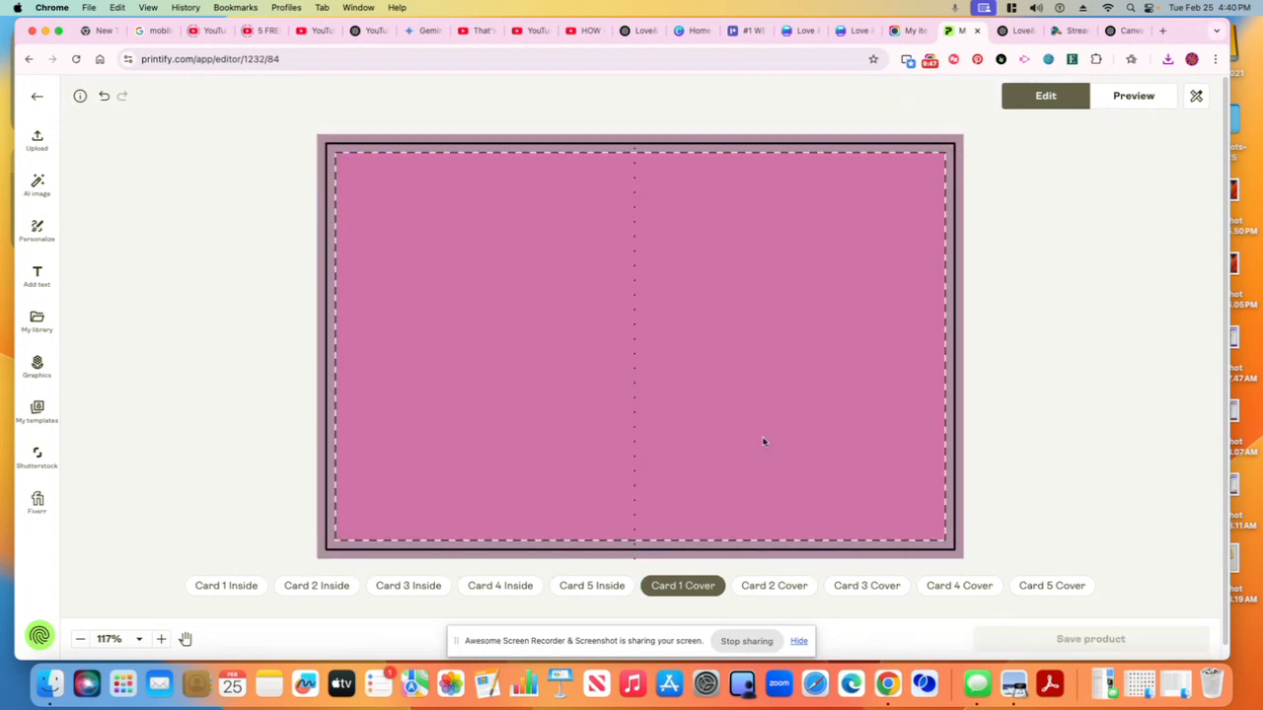
pyautogui.click(1166, 61)
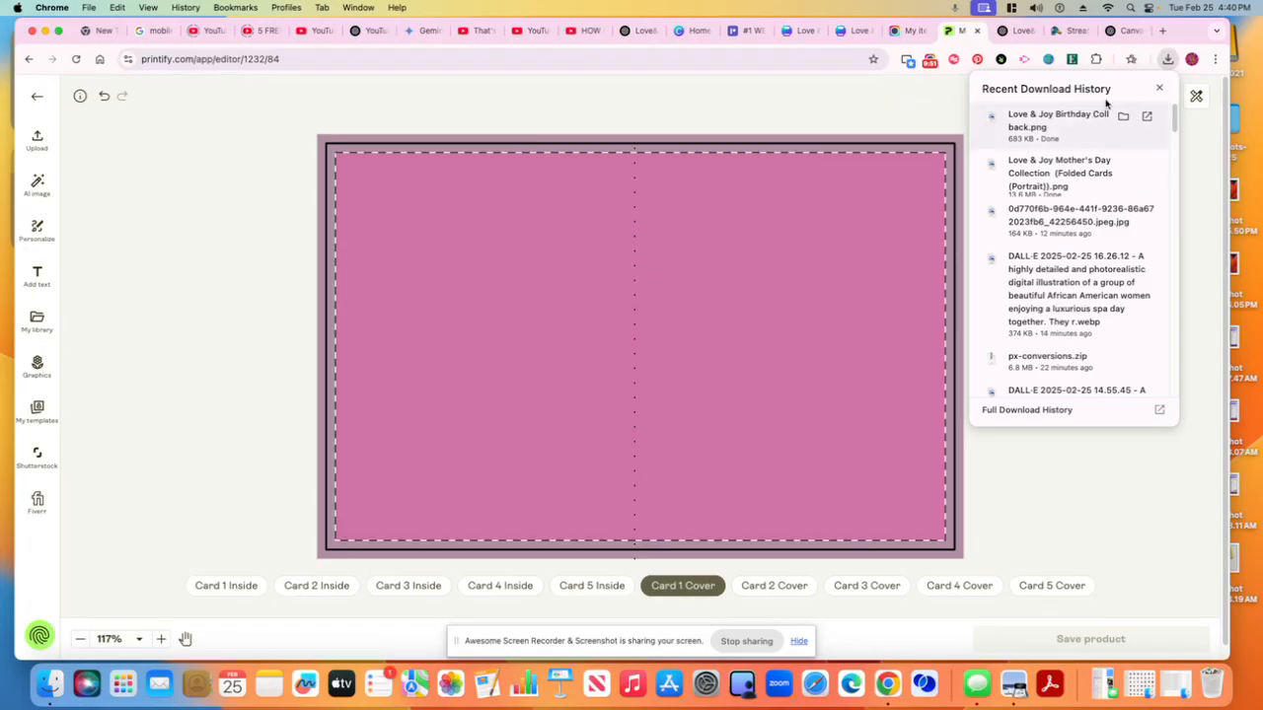
pyautogui.click(49, 682)
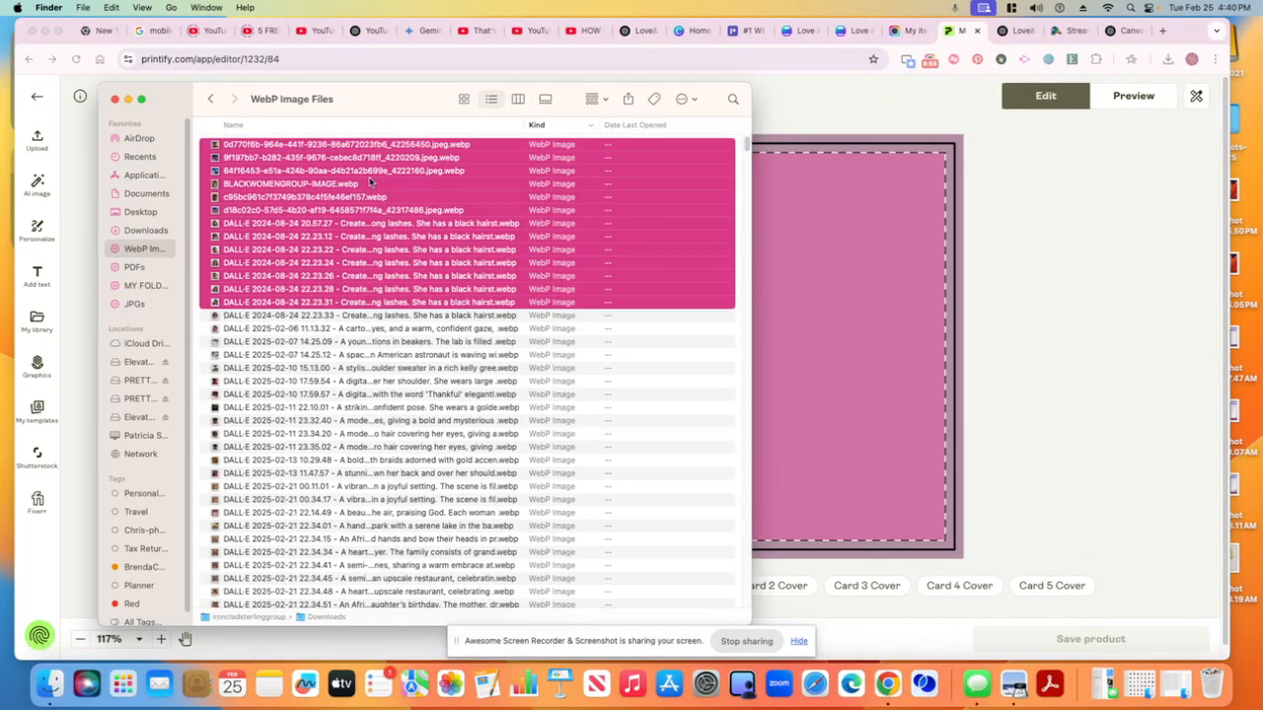
pyautogui.click(216, 184)
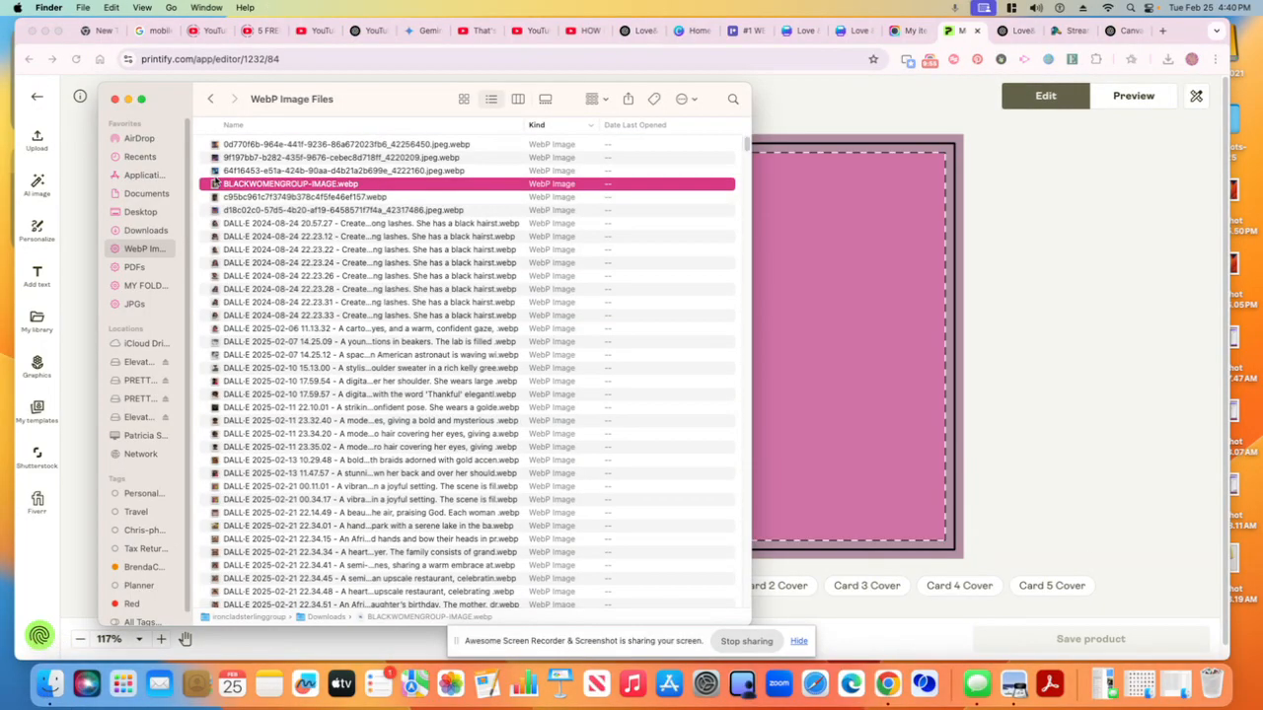
pyautogui.click(135, 303)
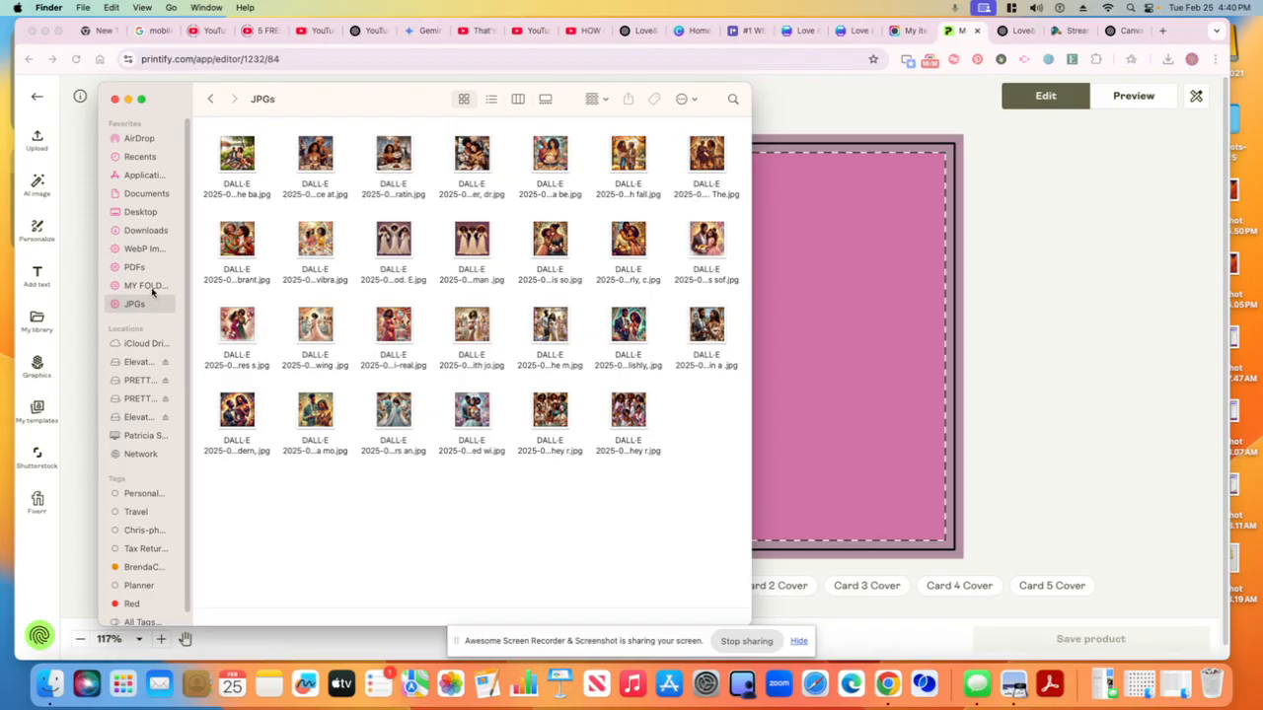
pyautogui.click(1061, 236)
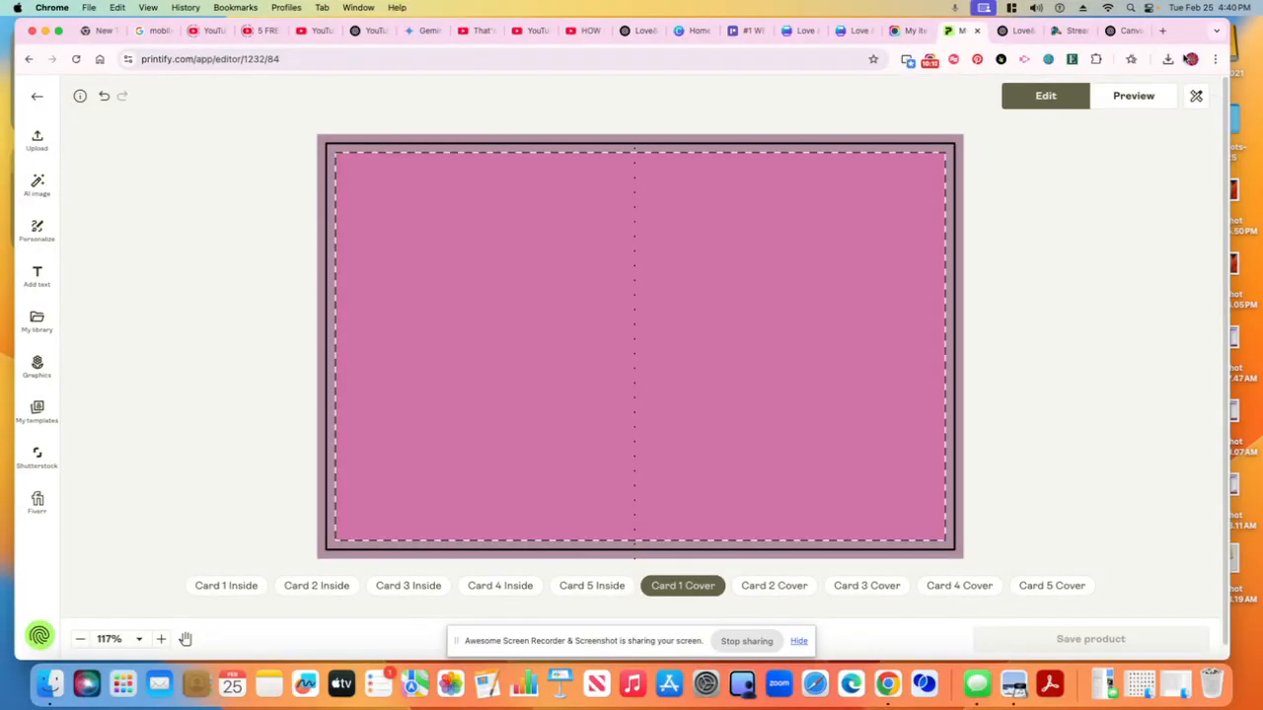
# Upload Love & Joy Birthday Collback.png from recent downloads to the library and remove the copy placed on the cover
pyautogui.click(1169, 60)
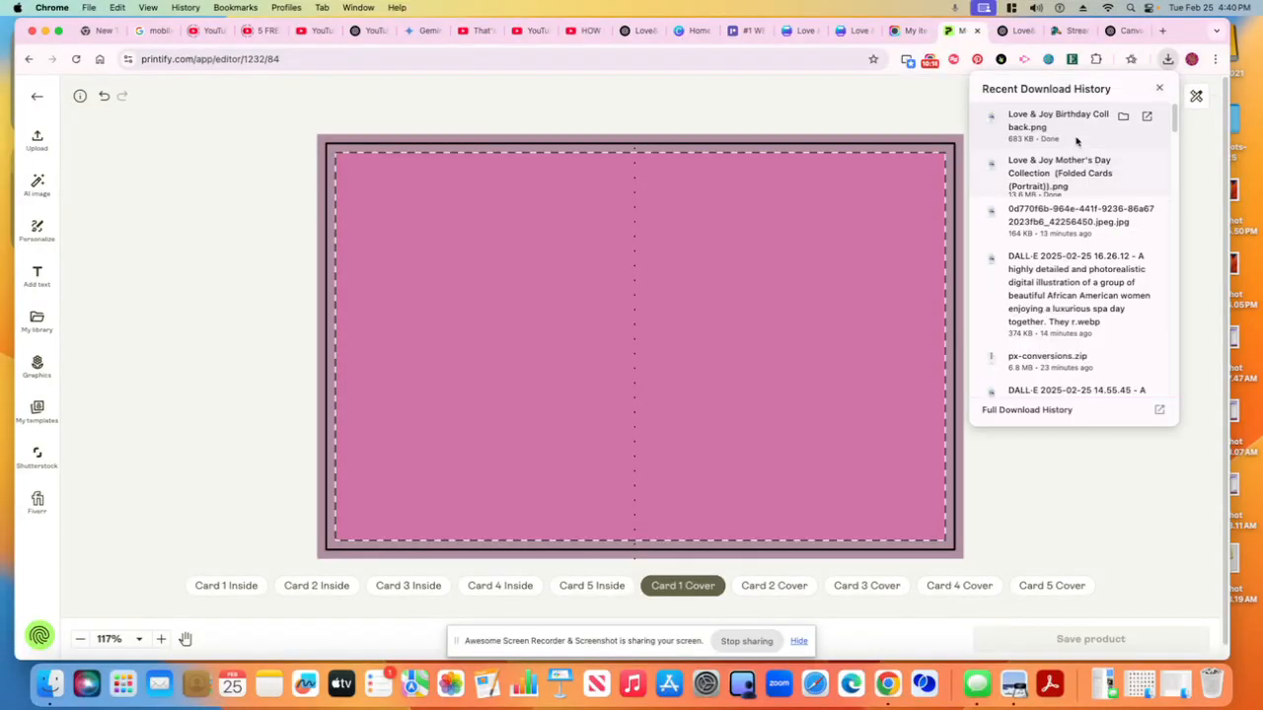
pyautogui.moveTo(1075, 136); pyautogui.dragTo(854, 226)
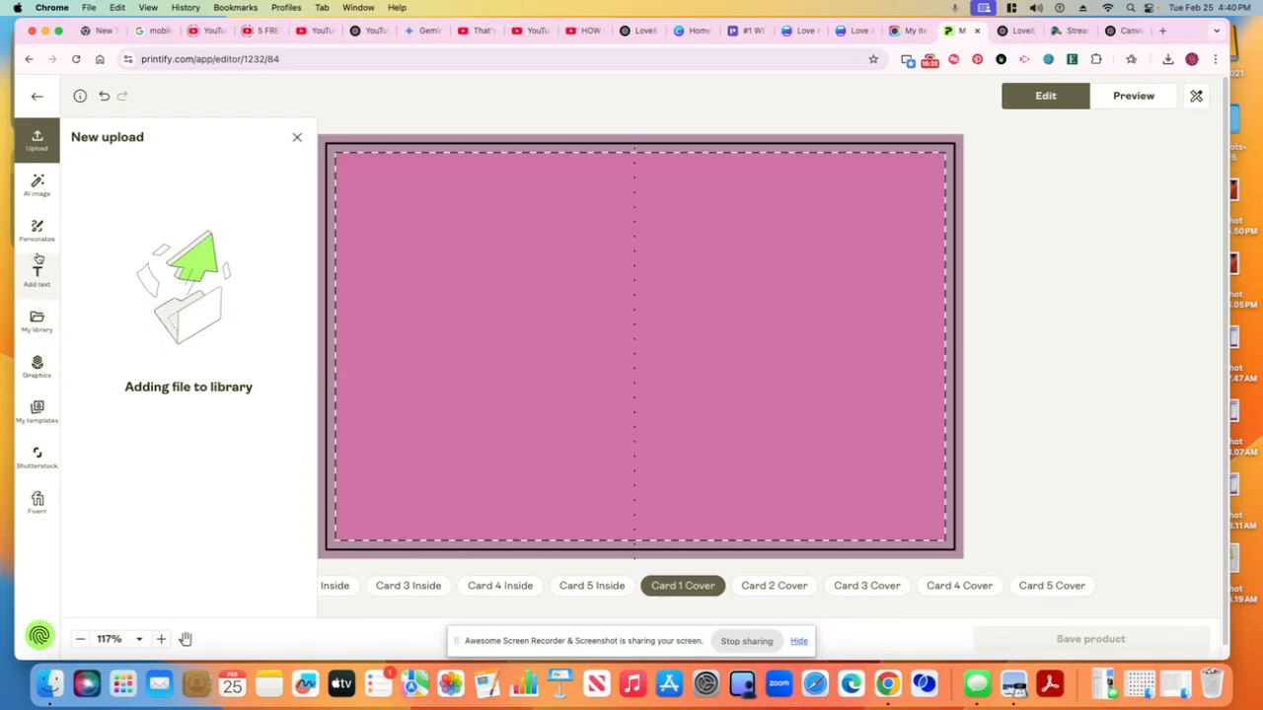
pyautogui.click(45, 328)
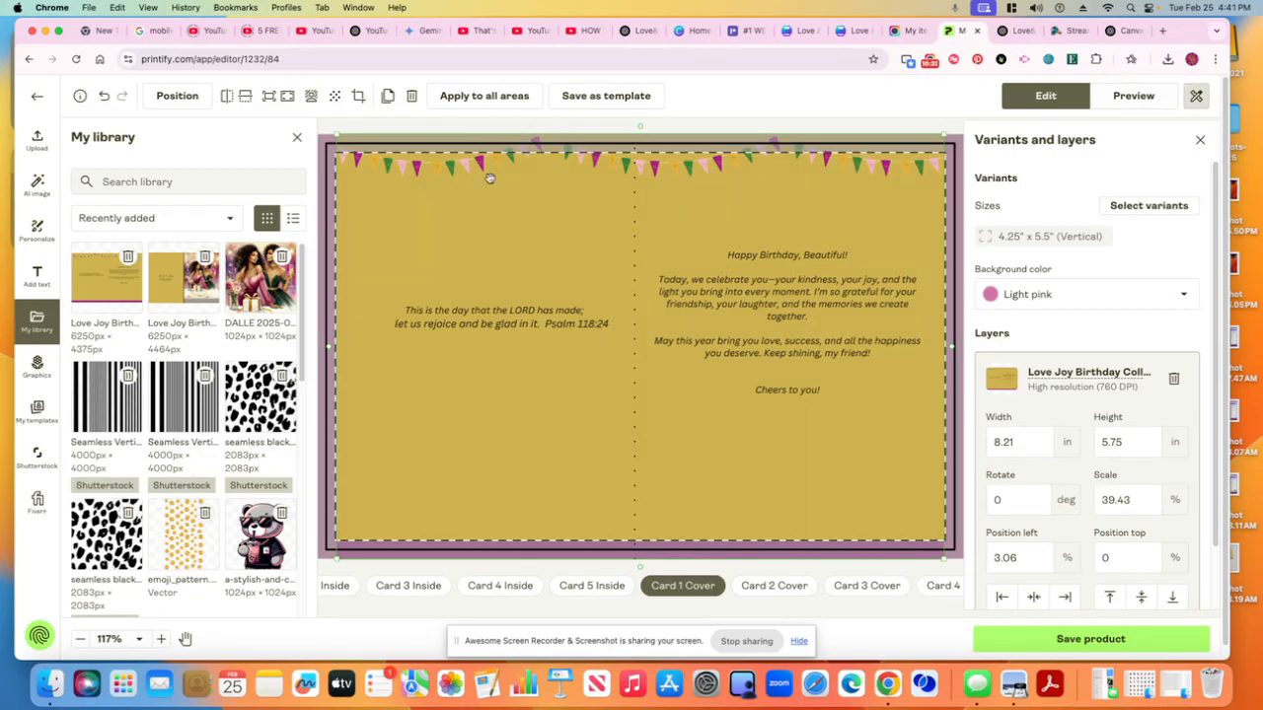
pyautogui.click(411, 96)
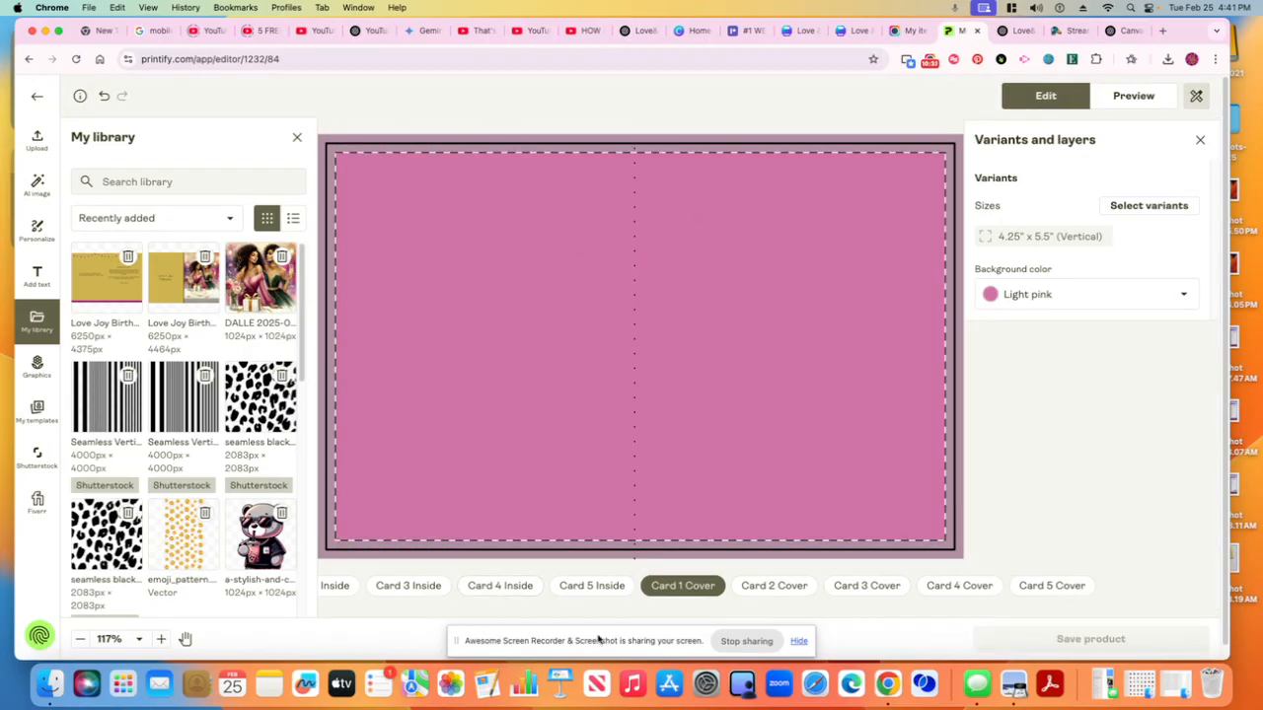
pyautogui.click(297, 135)
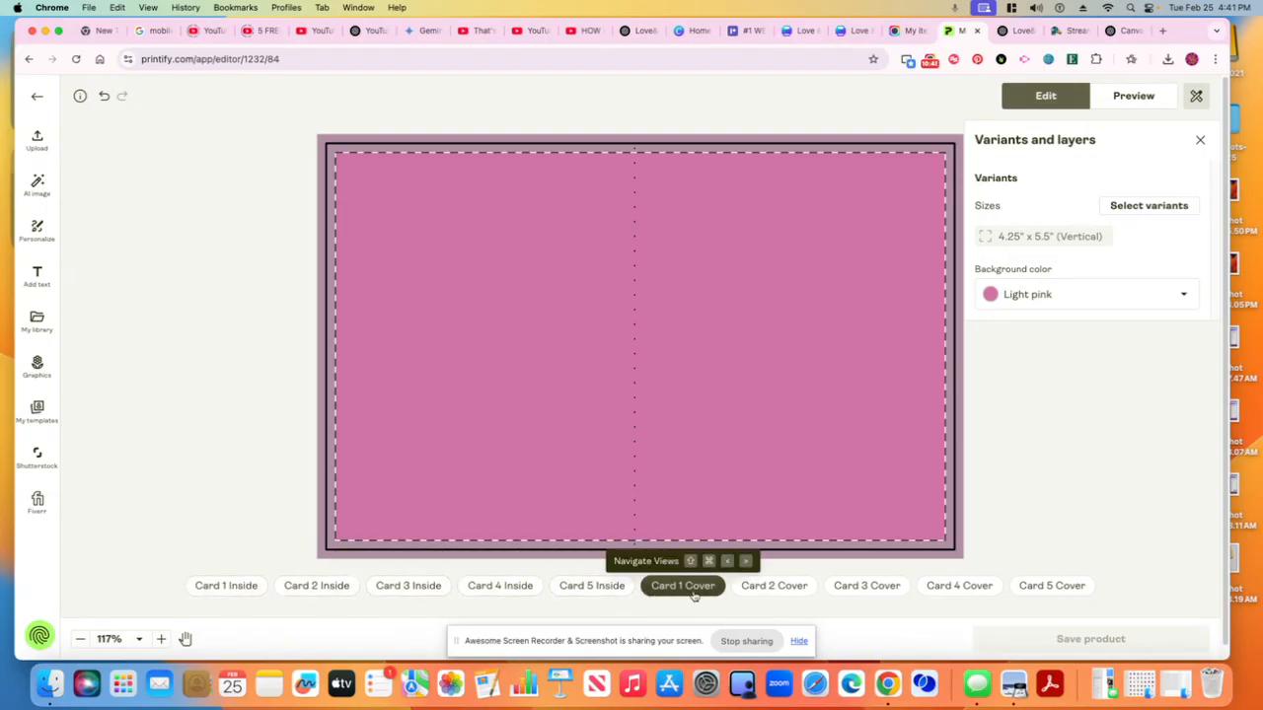
# Place the Love Joy Birthday back image from the library on Card 1 Inside and fill it to the placeholder
pyautogui.click(219, 588)
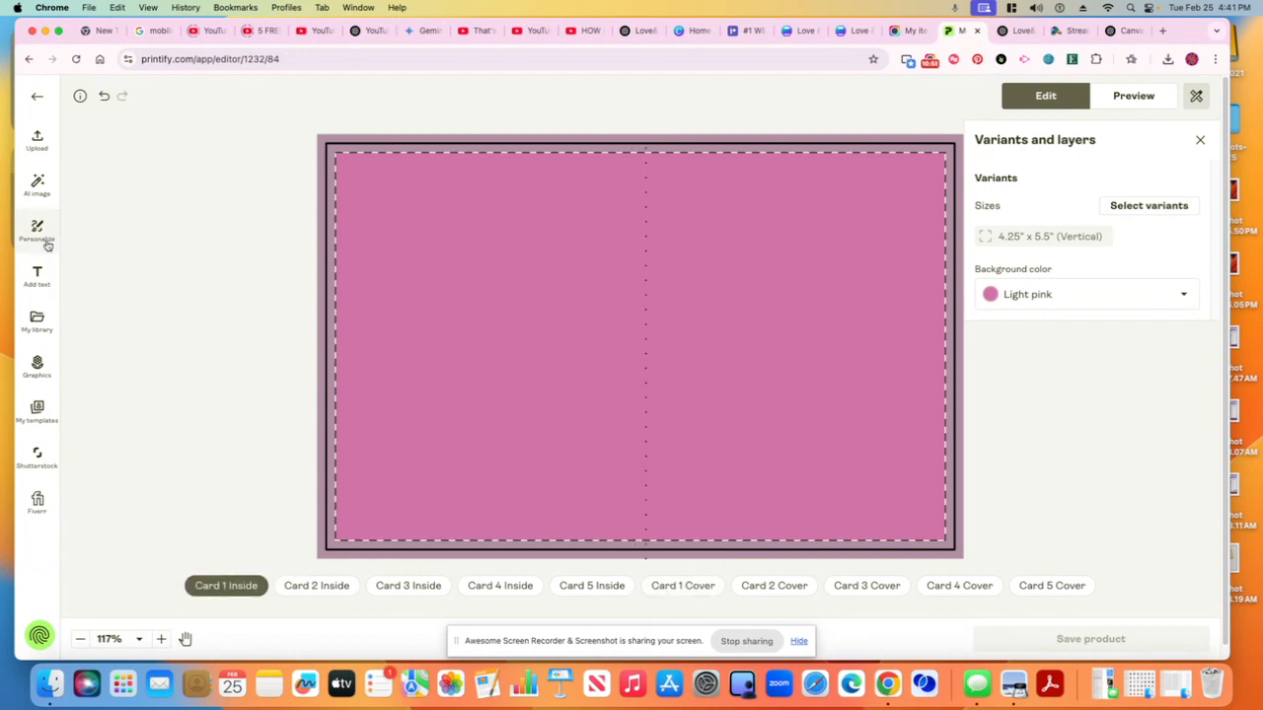
pyautogui.click(39, 326)
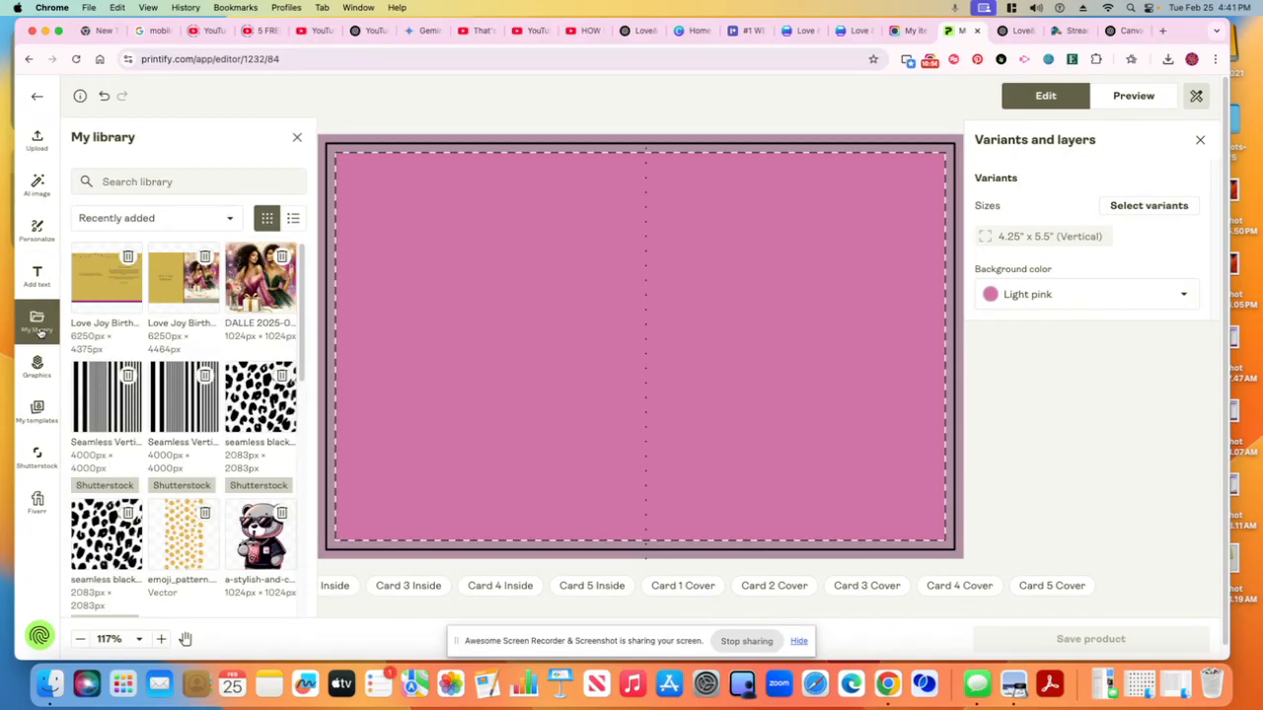
pyautogui.click(97, 288)
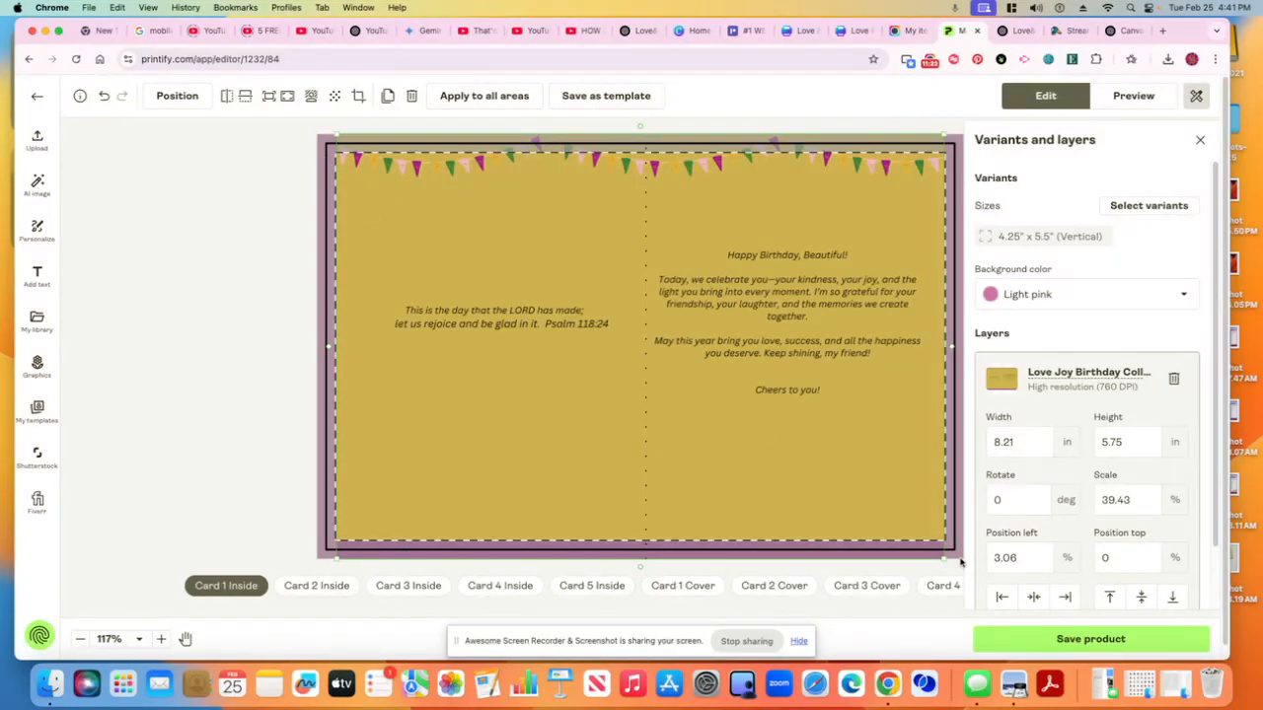
pyautogui.click(288, 96)
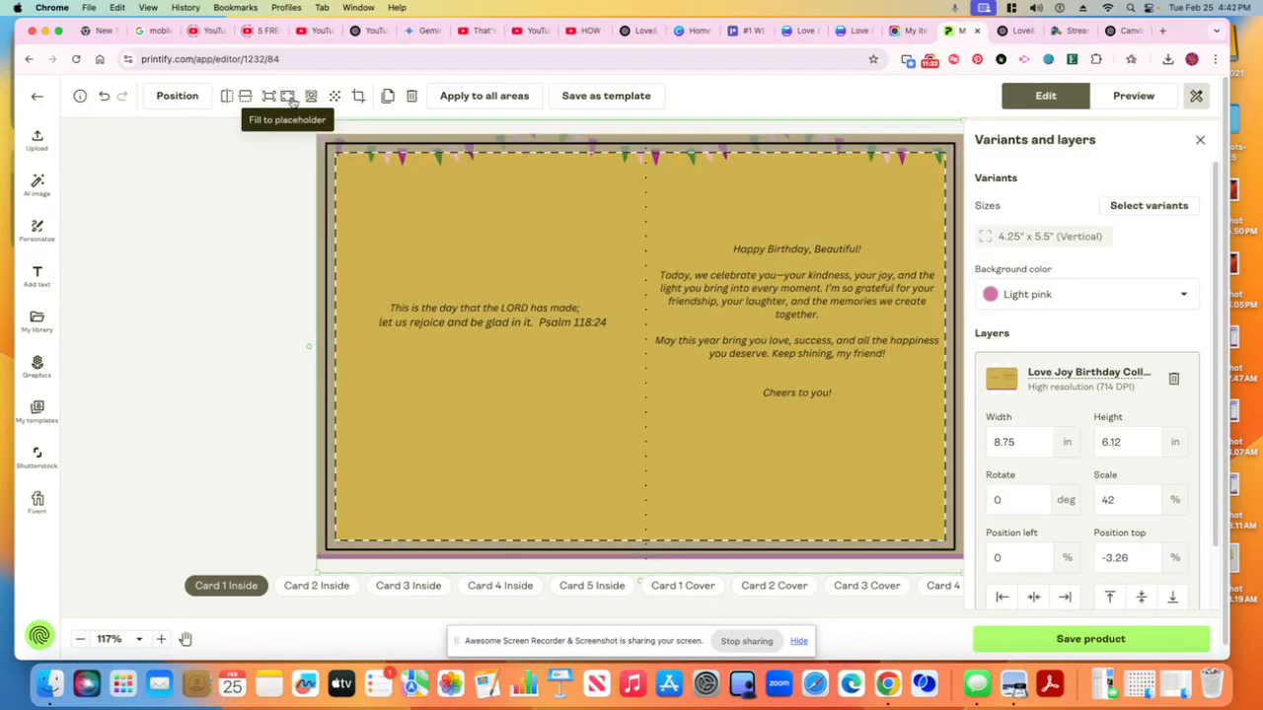
# Nudge the inside design slightly upward to a top position of about -1.09%
pyautogui.click(237, 200)
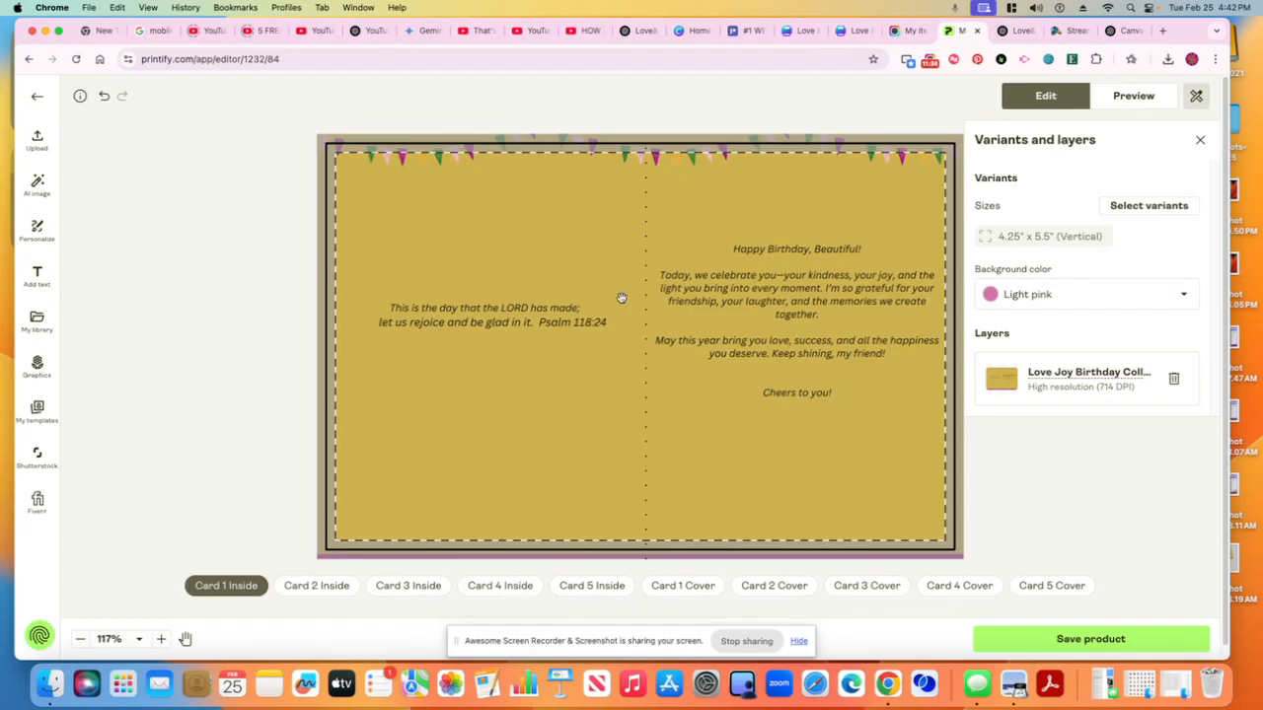
pyautogui.moveTo(623, 293); pyautogui.dragTo(629, 299)
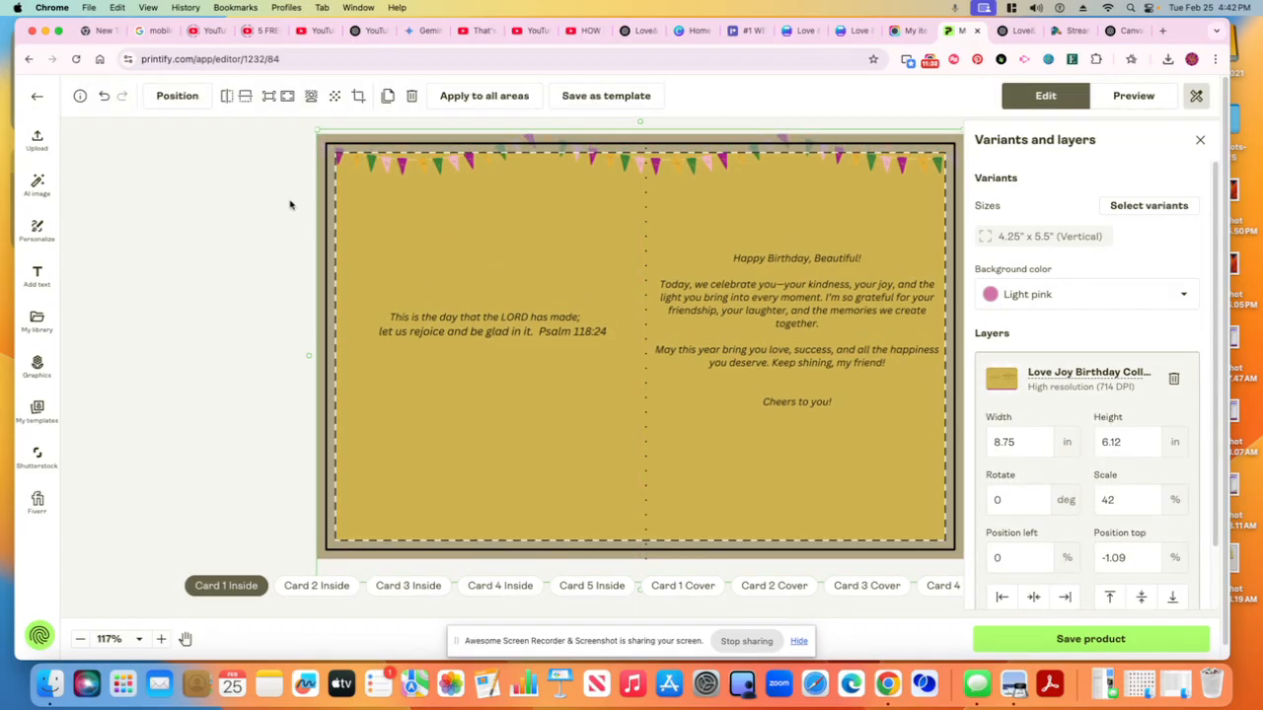
pyautogui.moveTo(436, 240); pyautogui.dragTo(435, 237)
pyautogui.click(285, 243)
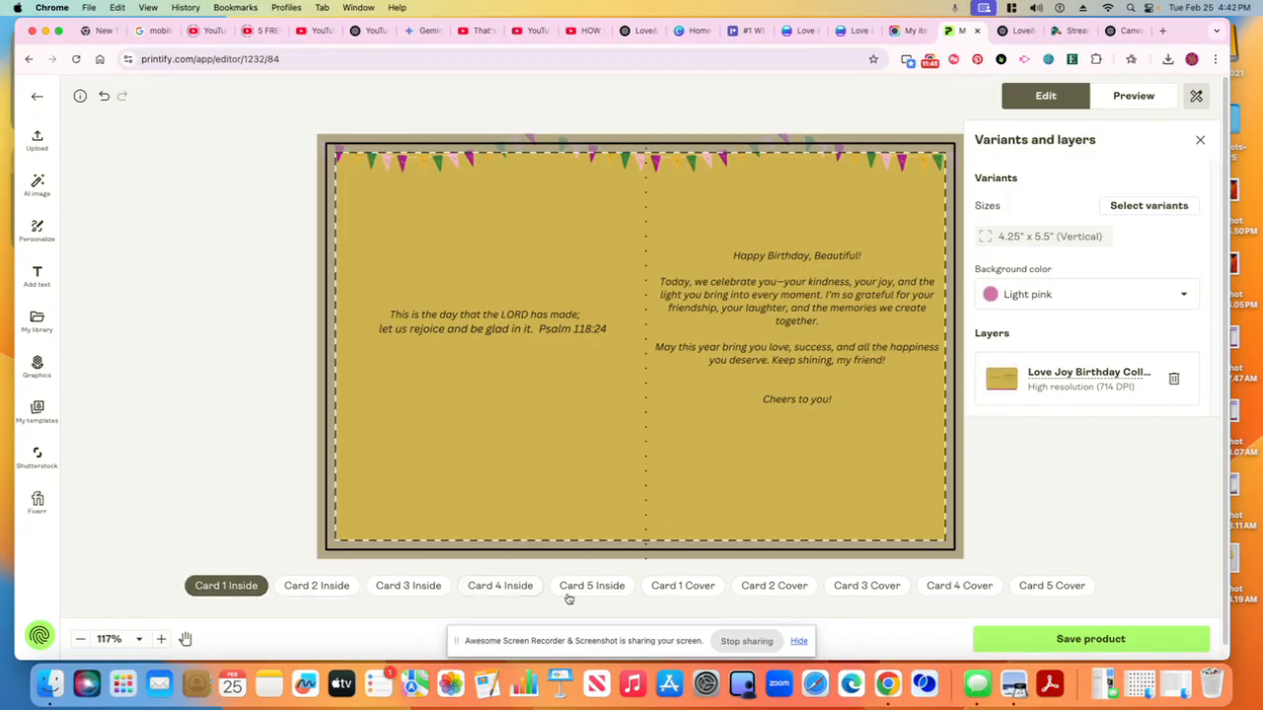
# Upload the Love & Joy Mother's Day Collection PNG, place it on Card 1 Cover, and fill it to the placeholder
pyautogui.click(673, 596)
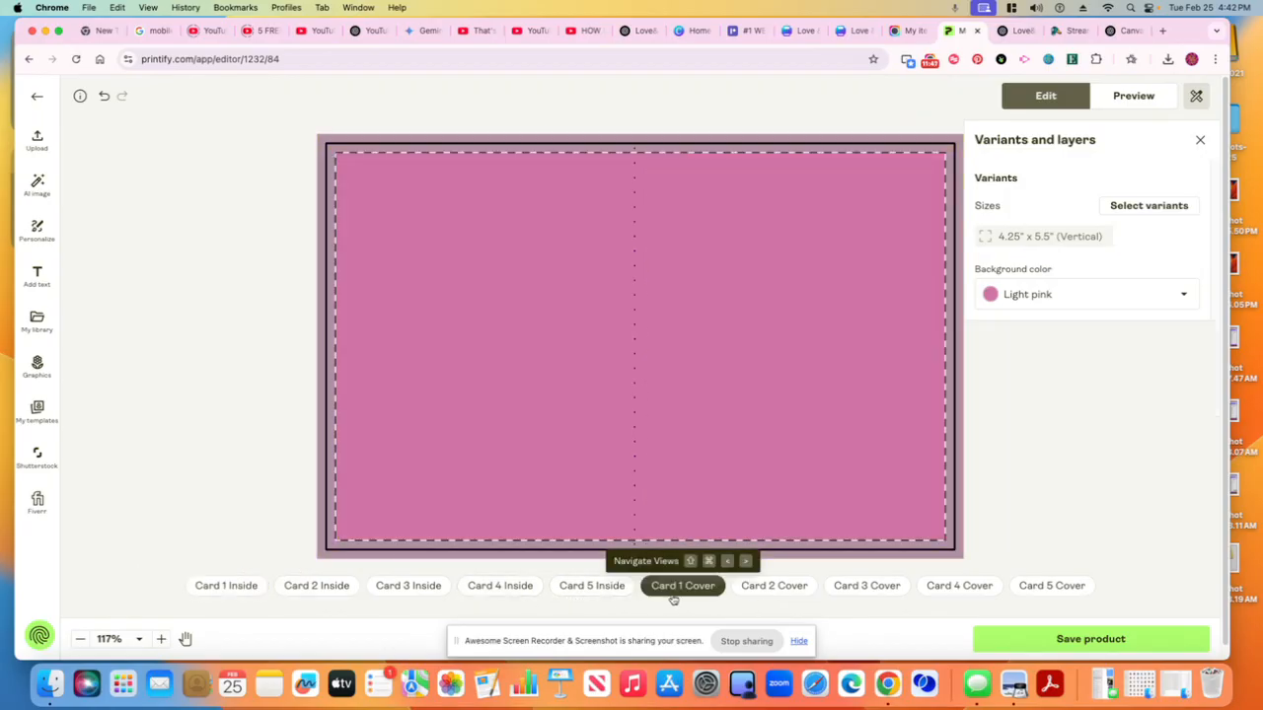
pyautogui.click(1167, 60)
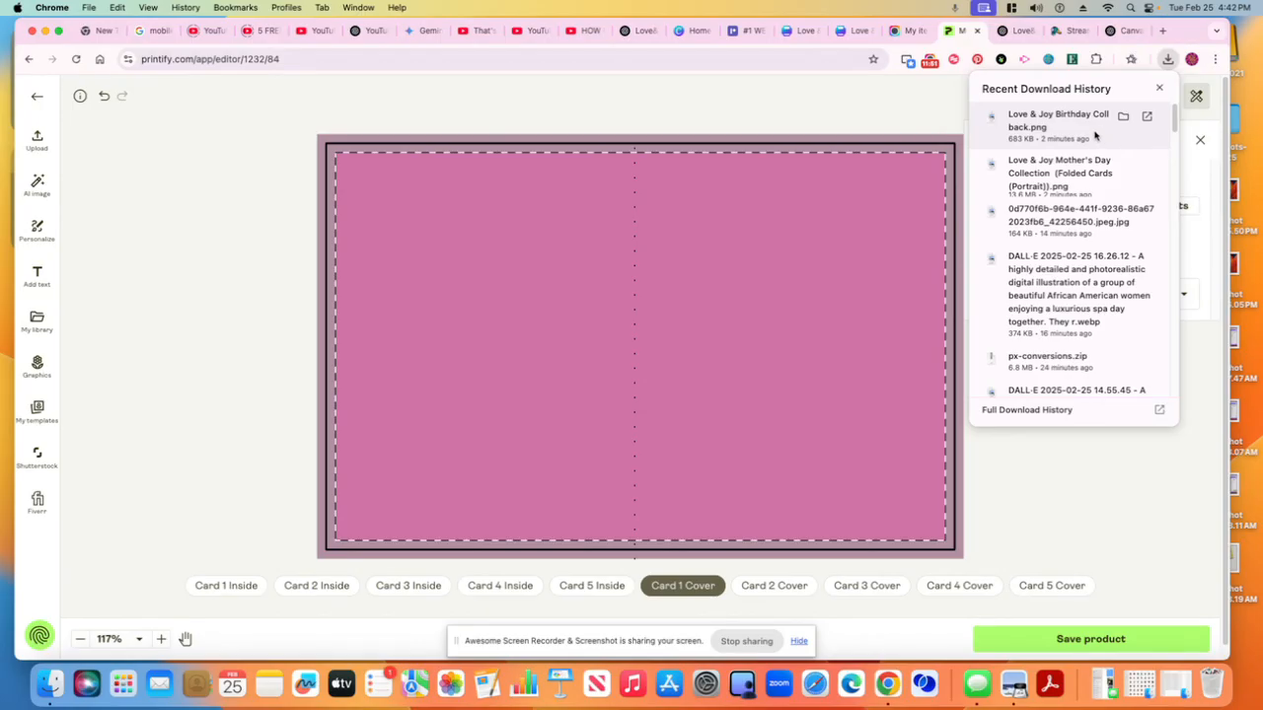
pyautogui.moveTo(1092, 174); pyautogui.dragTo(761, 270)
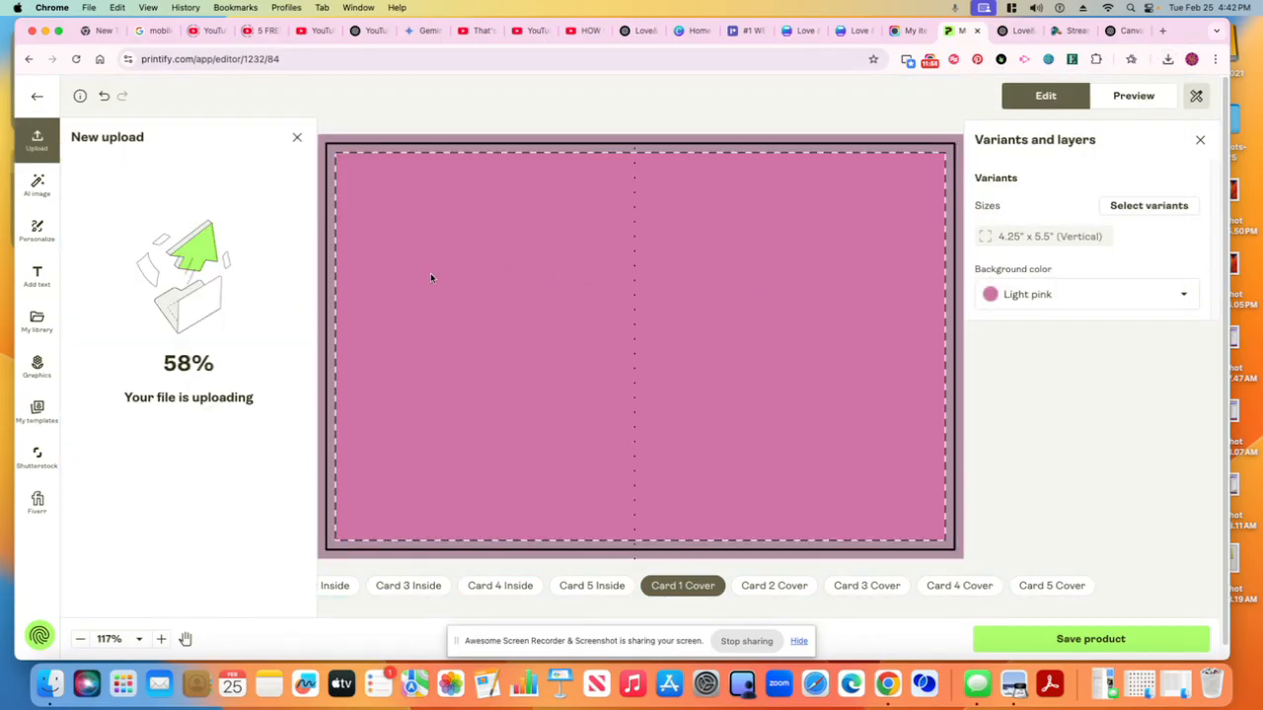
pyautogui.click(38, 322)
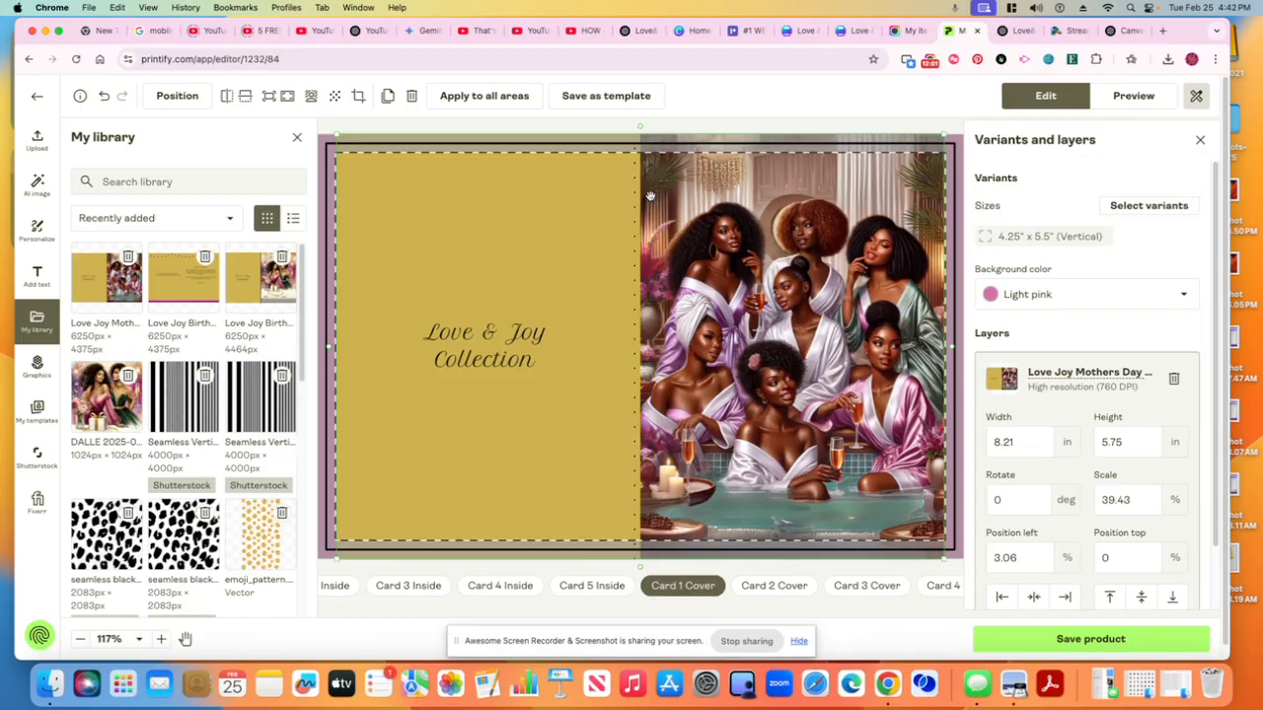
pyautogui.click(296, 140)
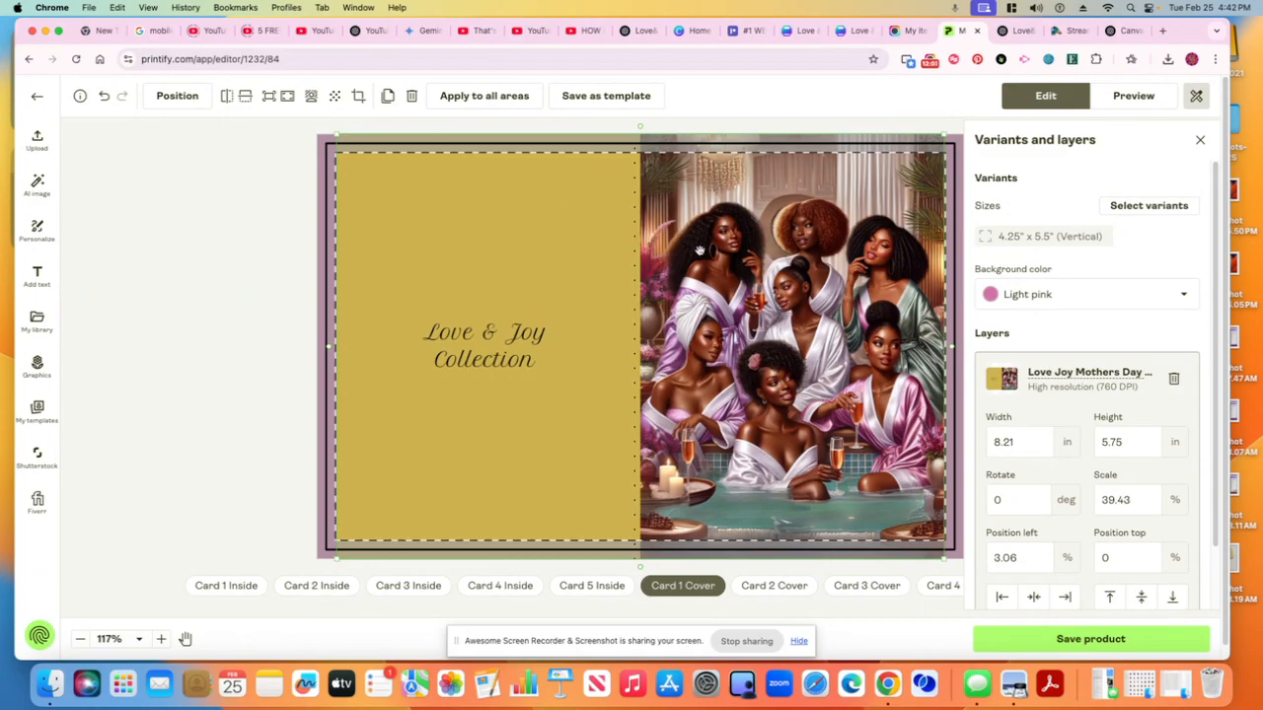
pyautogui.click(286, 96)
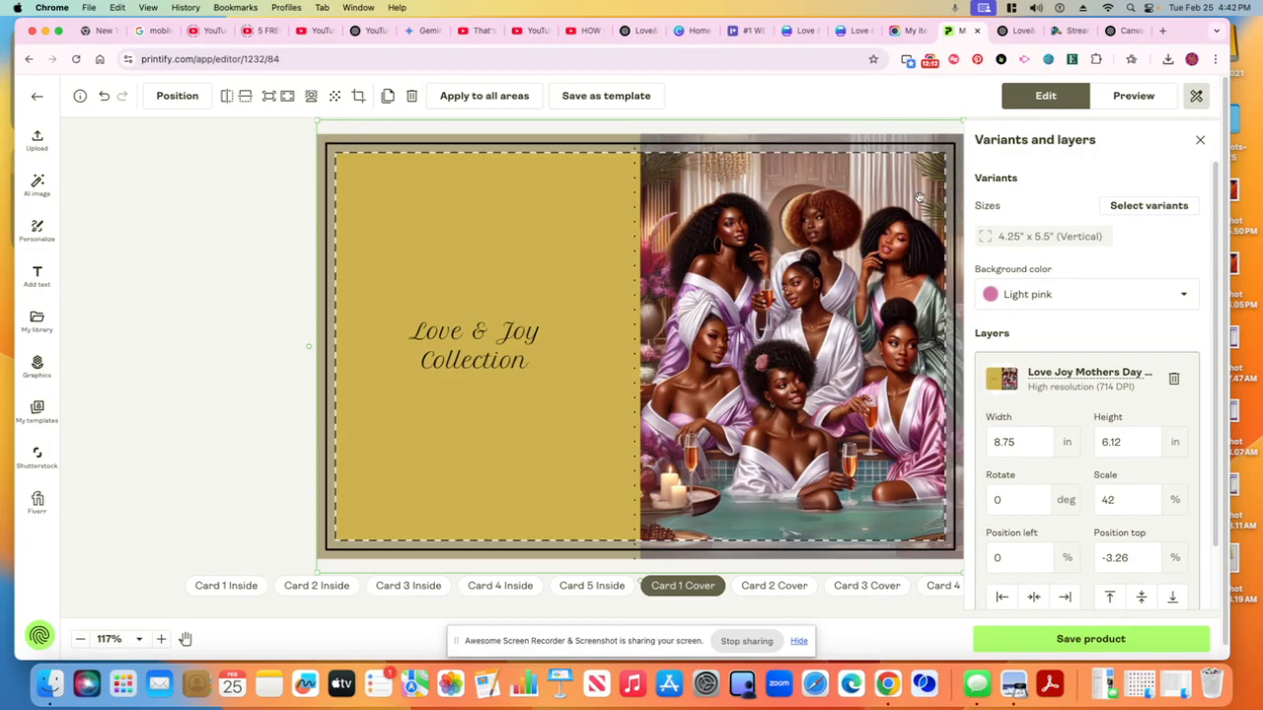
# Check Card 1 Inside and Cover, and preview the Cover and Inside mockup views
pyautogui.click(241, 449)
pyautogui.click(248, 594)
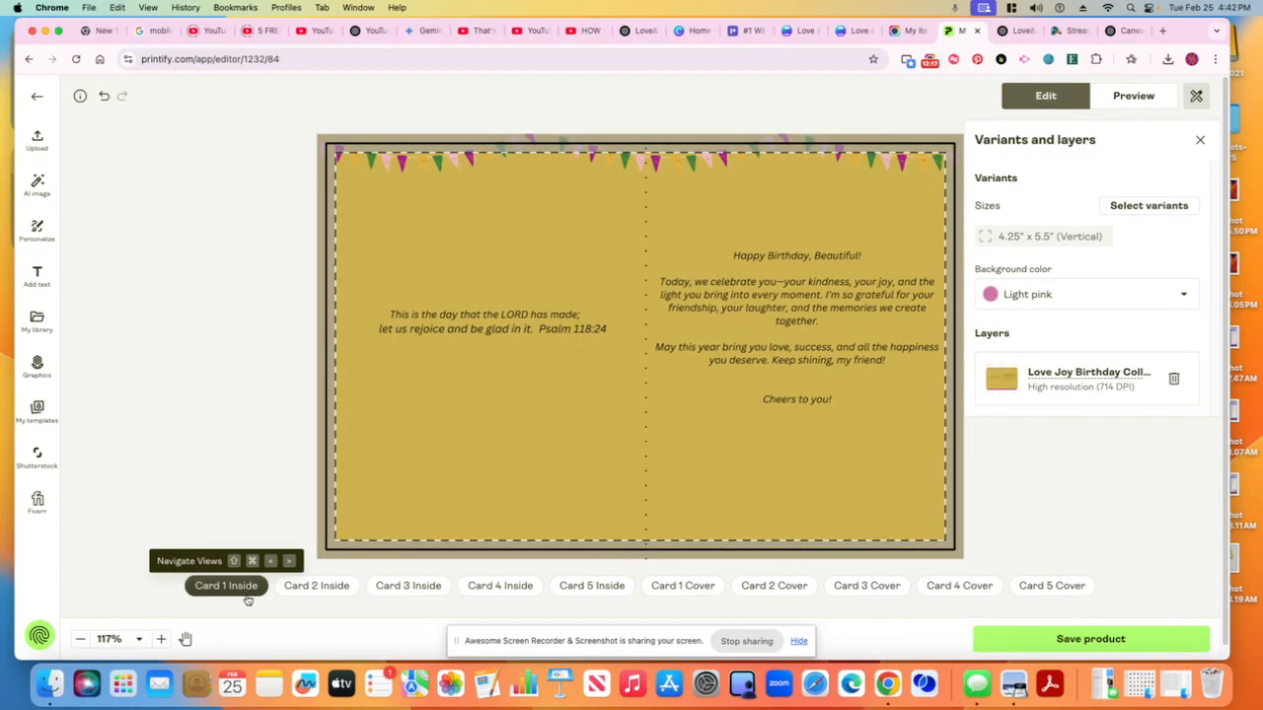
pyautogui.click(700, 592)
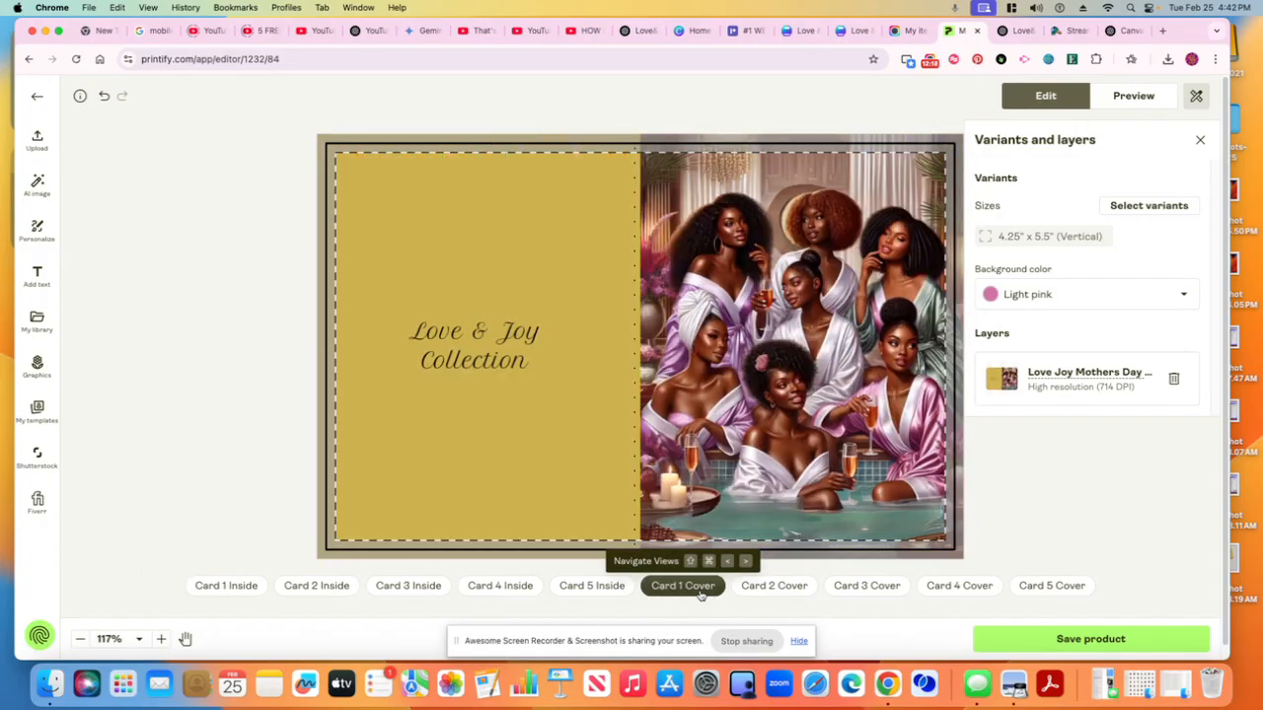
pyautogui.click(1142, 104)
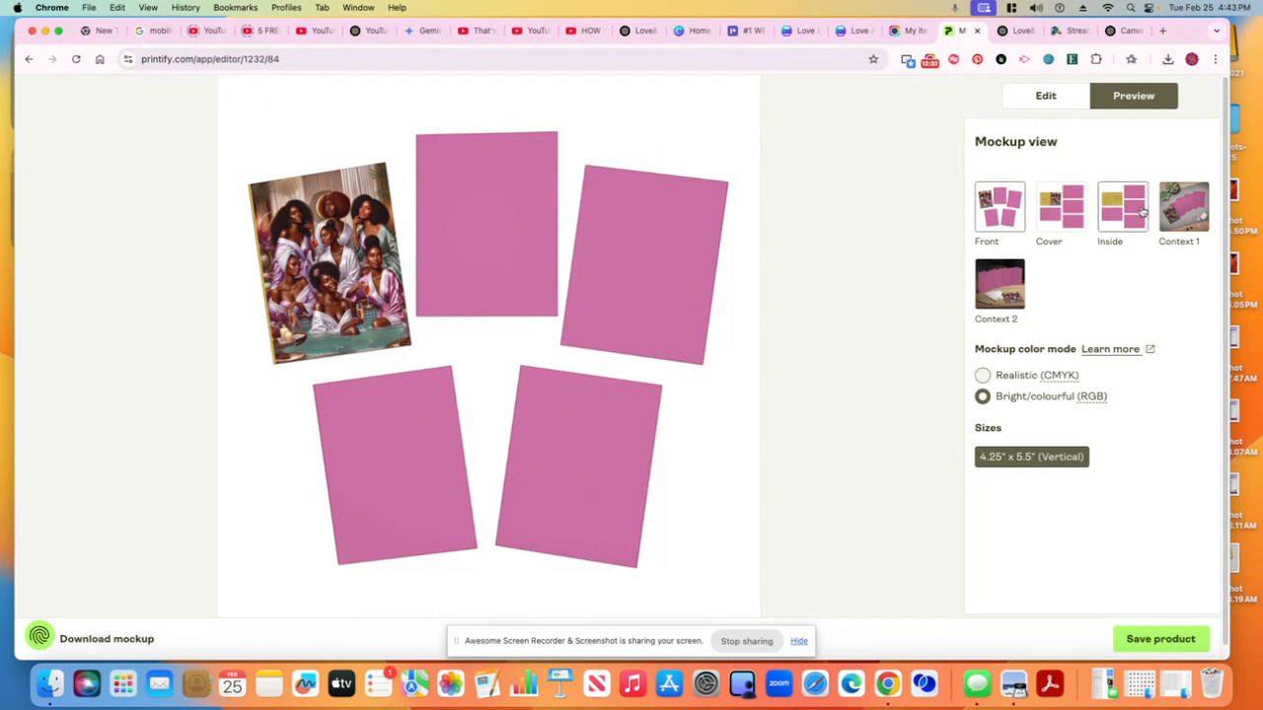
pyautogui.click(1054, 219)
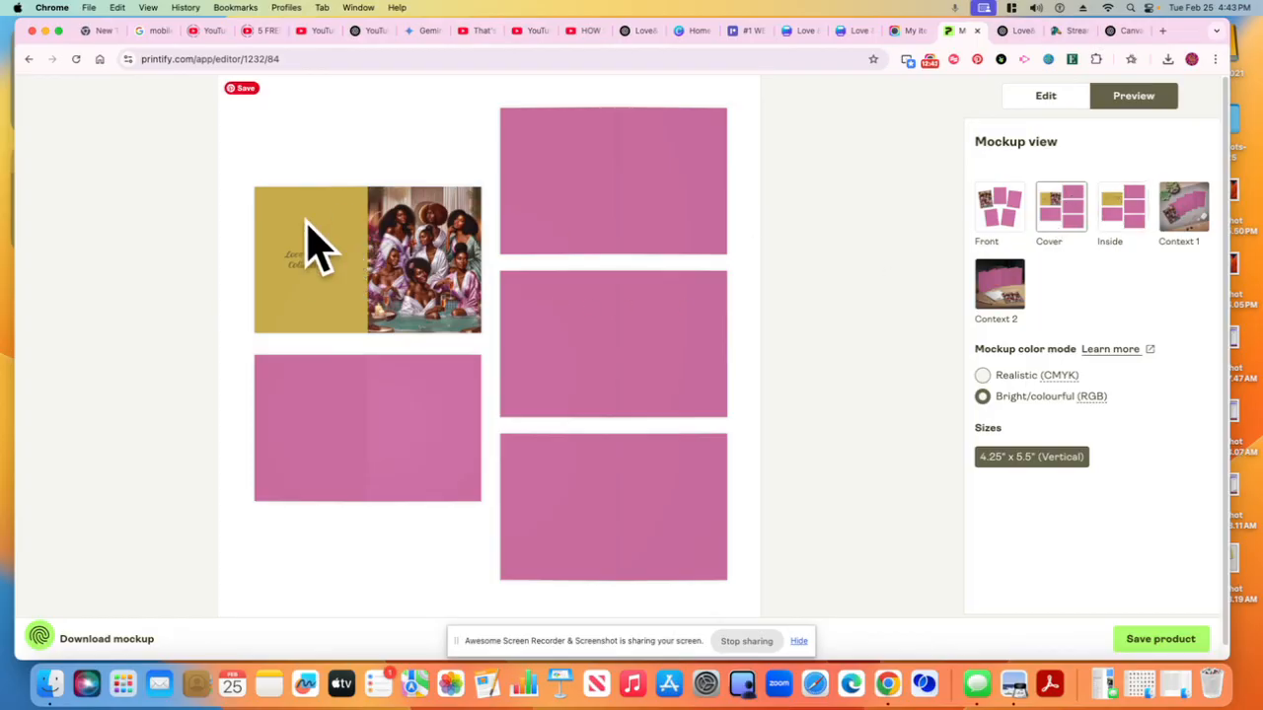
pyautogui.click(1117, 215)
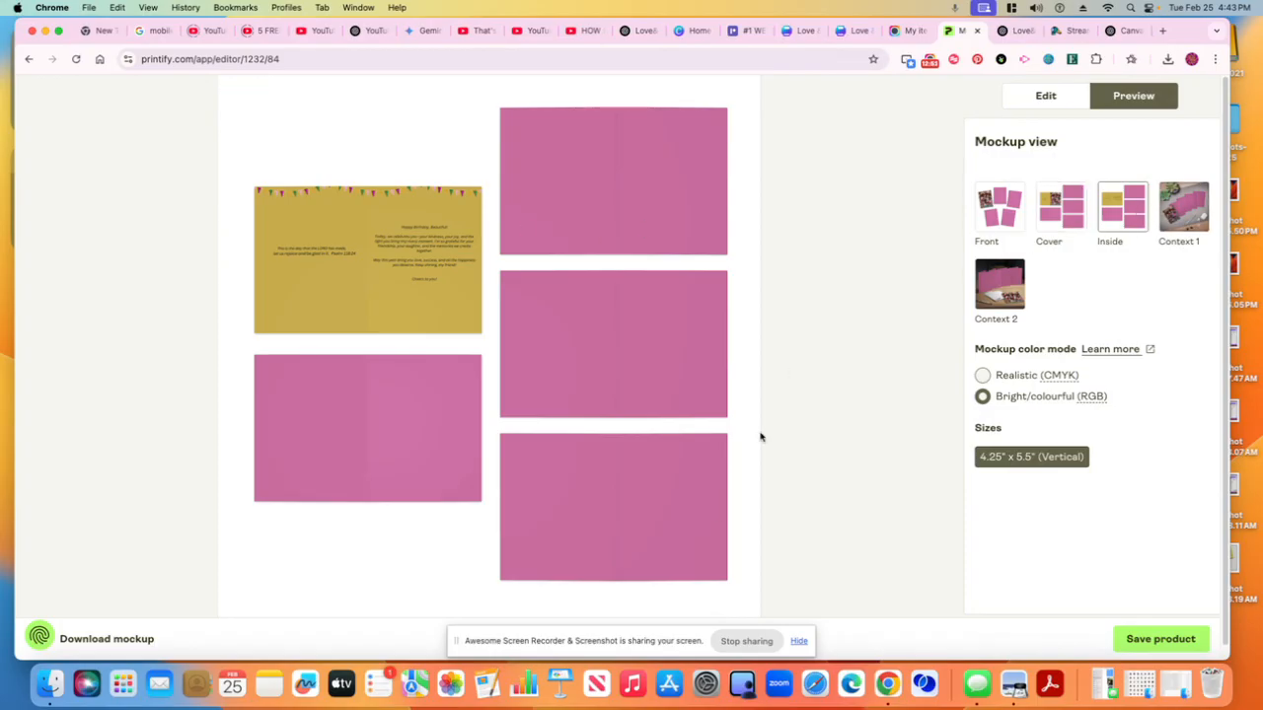
pyautogui.click(1045, 96)
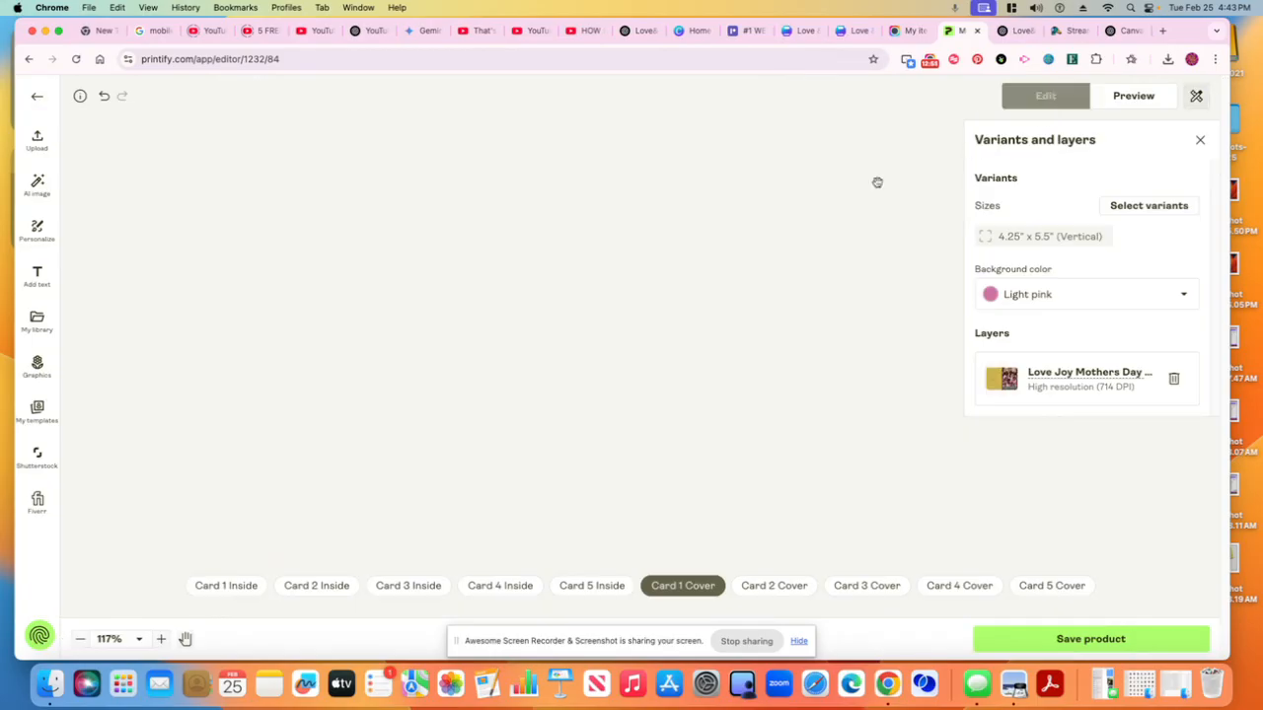
# Preview the Context 1 mockup of the card and return to the editor
pyautogui.click(570, 362)
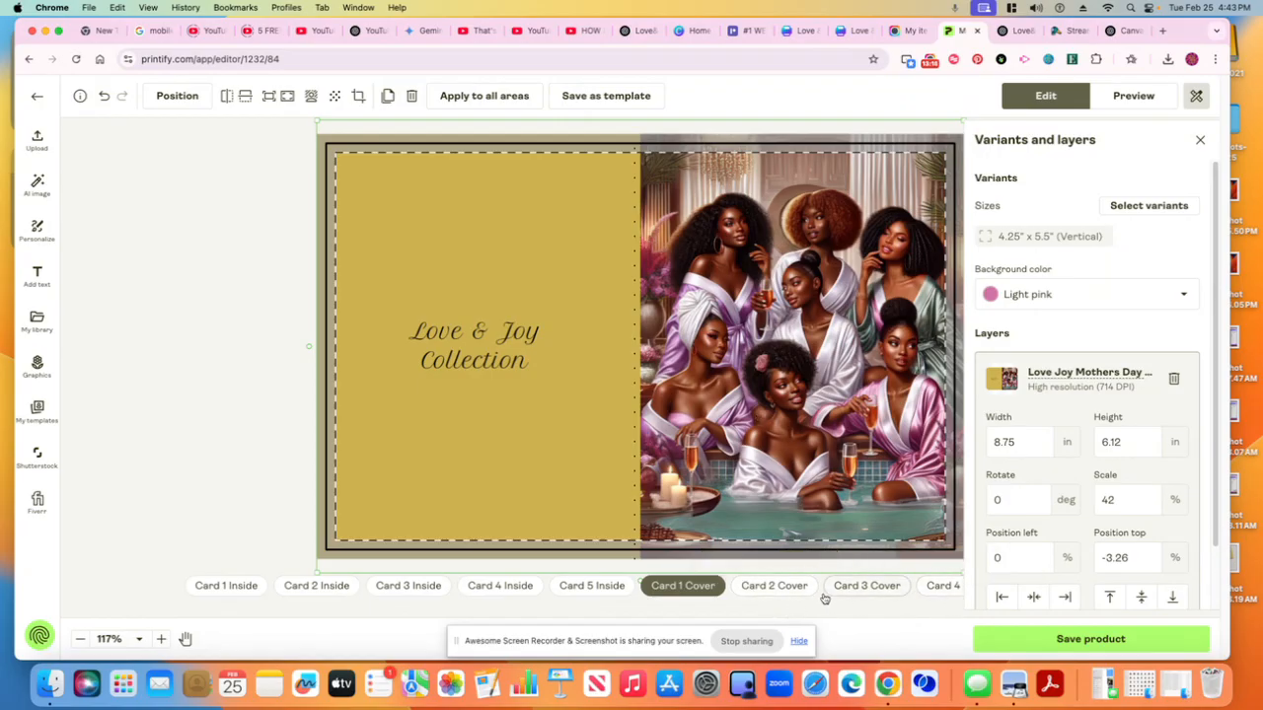
pyautogui.click(1132, 98)
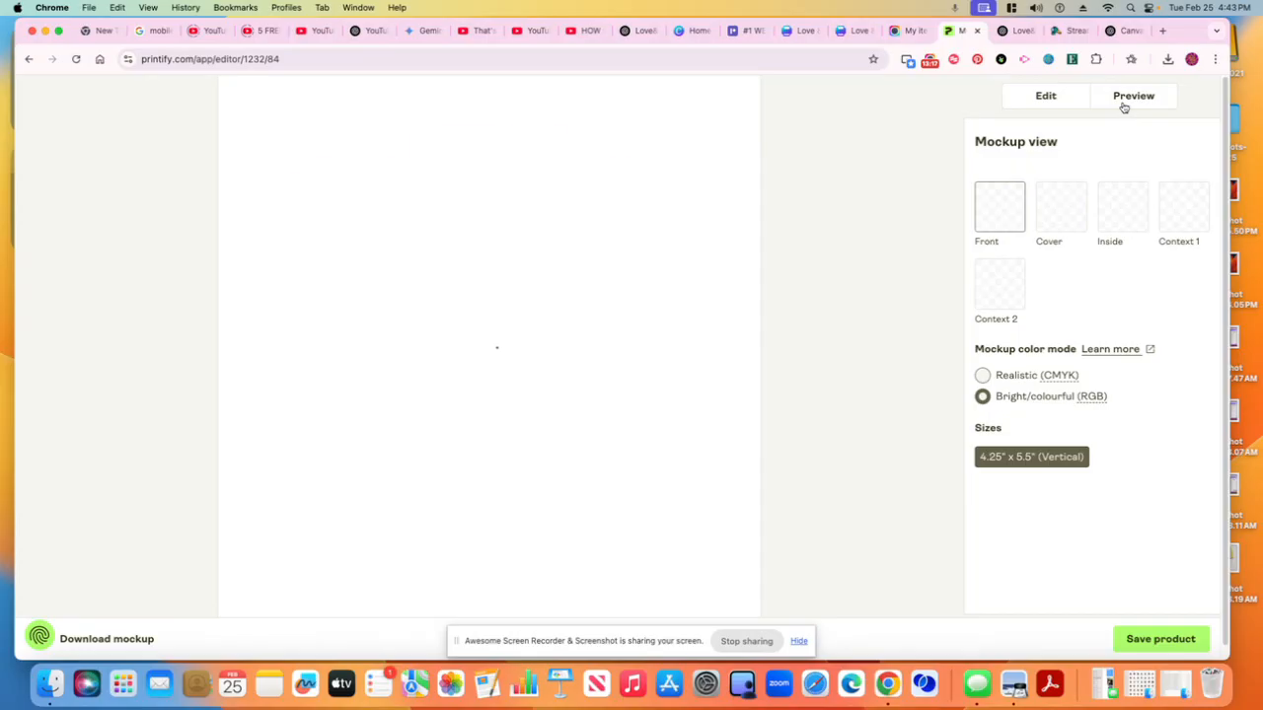
pyautogui.click(1183, 210)
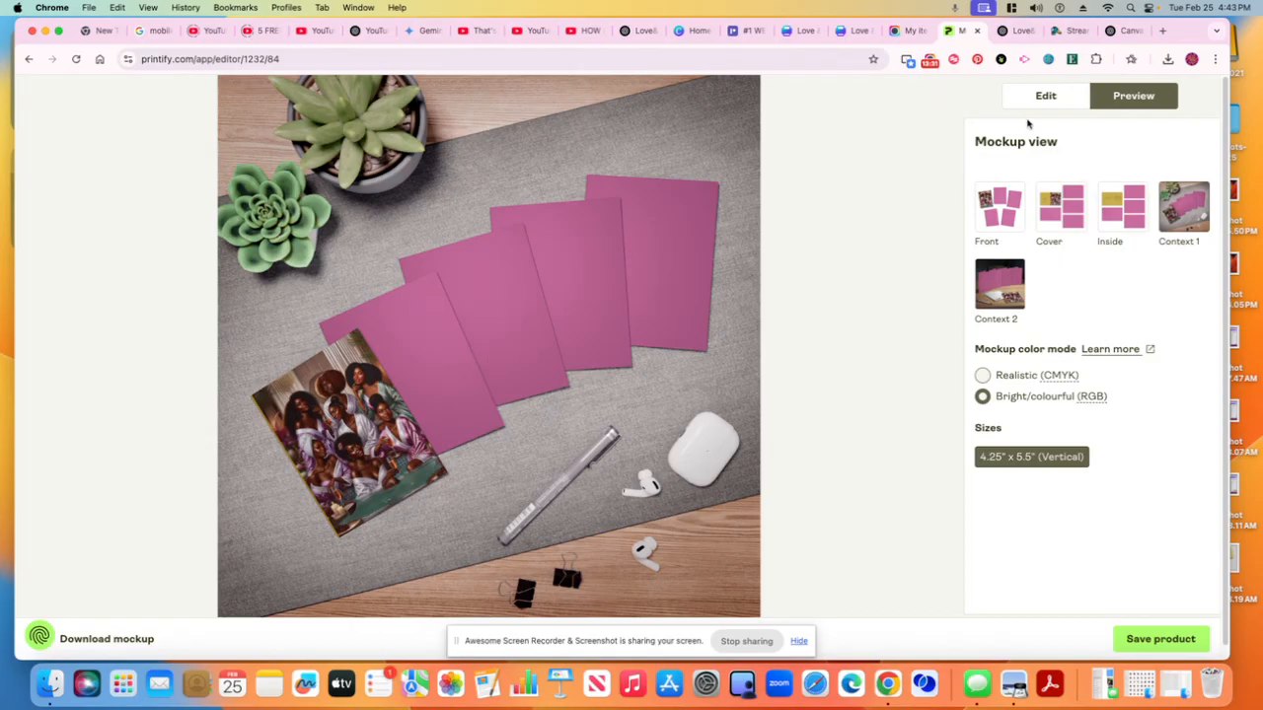
pyautogui.click(1045, 95)
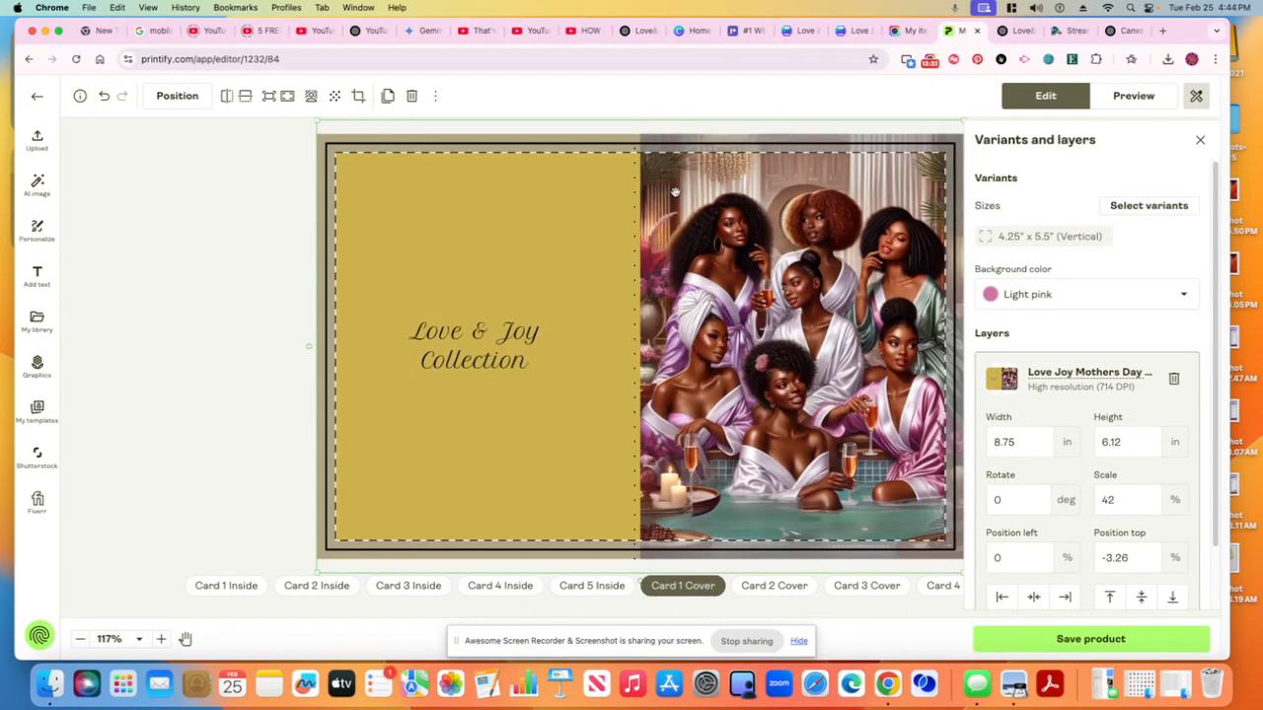
# Compare the Canva design with the Printify card and flip between Card 1 Inside and Card 1 Cover
pyautogui.click(852, 31)
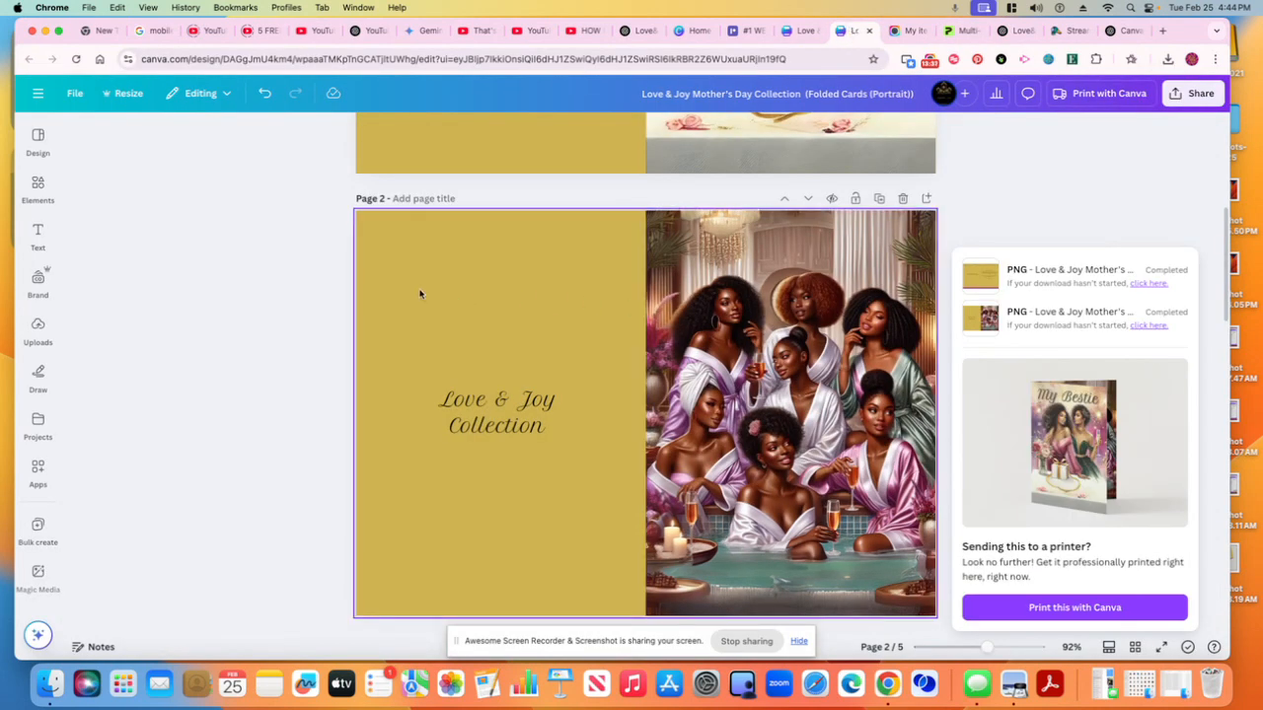
pyautogui.click(963, 31)
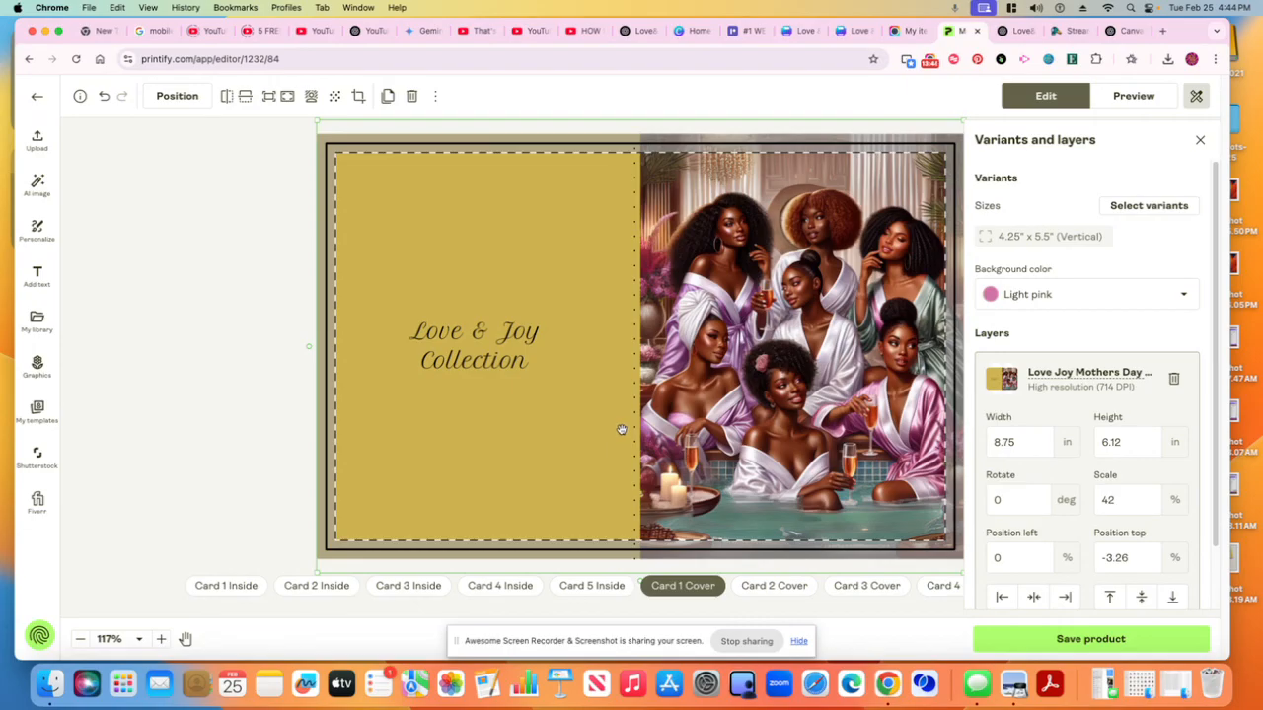
pyautogui.moveTo(684, 592)
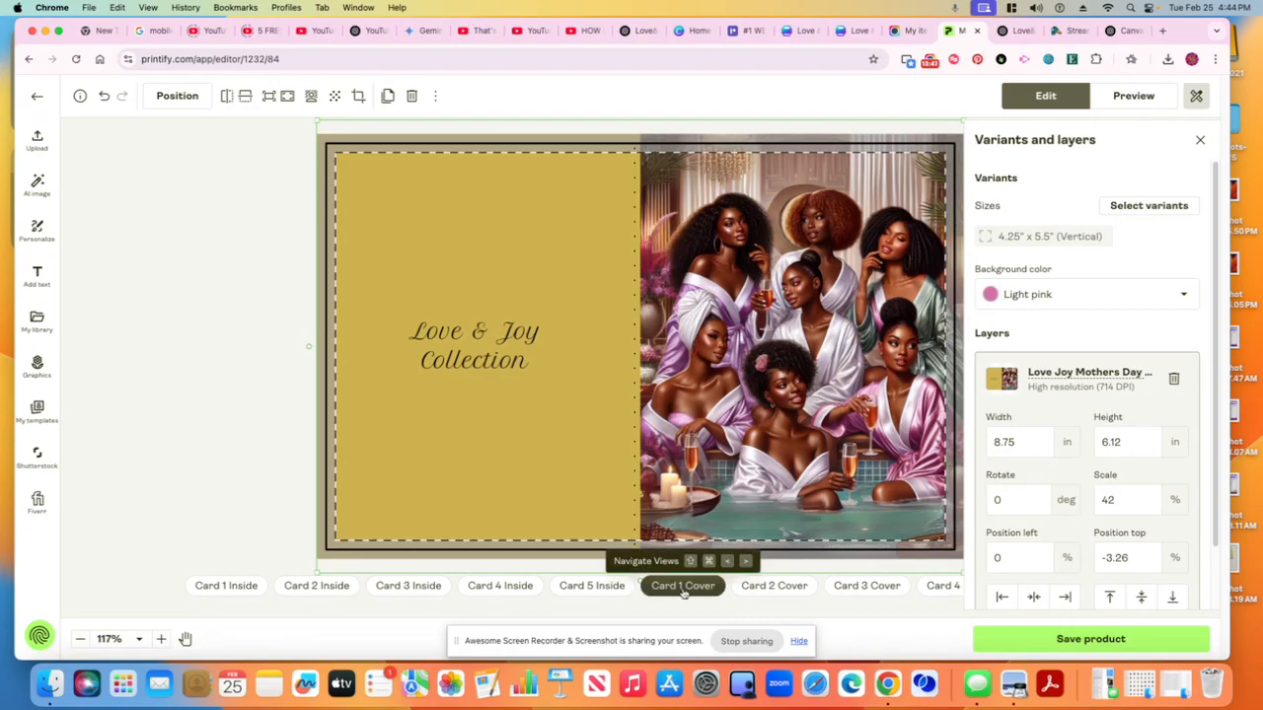
pyautogui.click(217, 589)
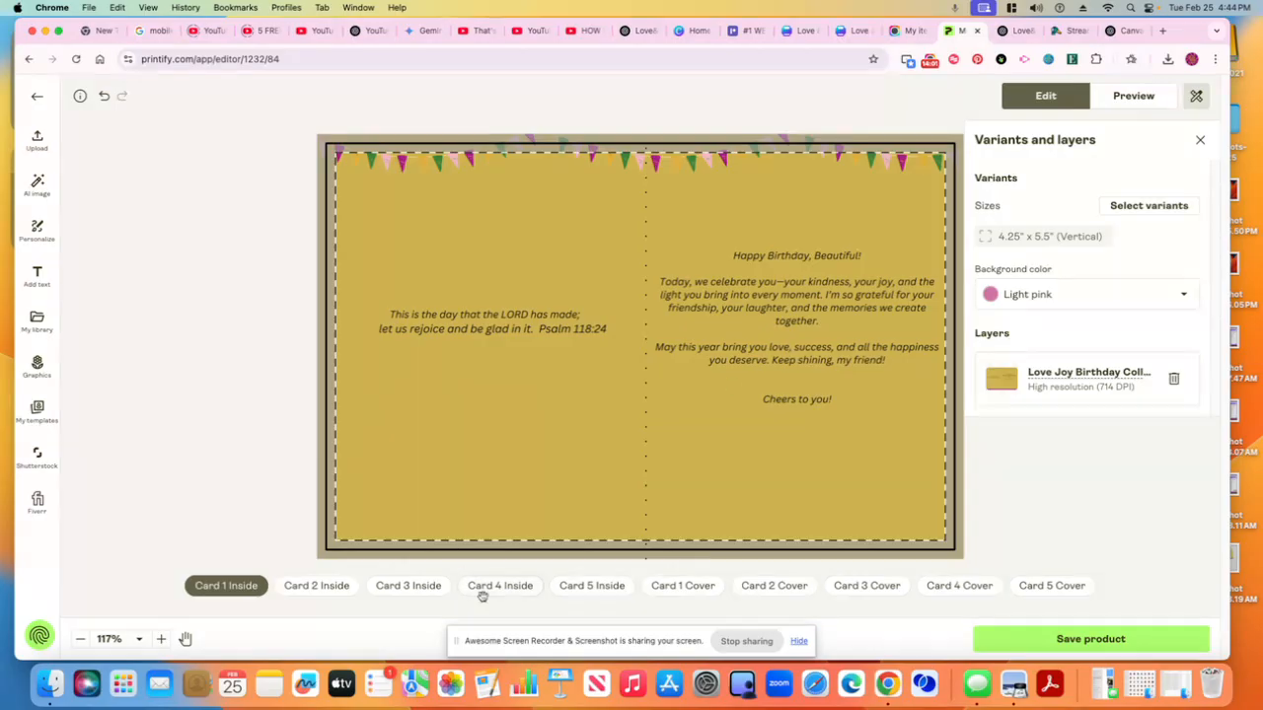
pyautogui.click(680, 590)
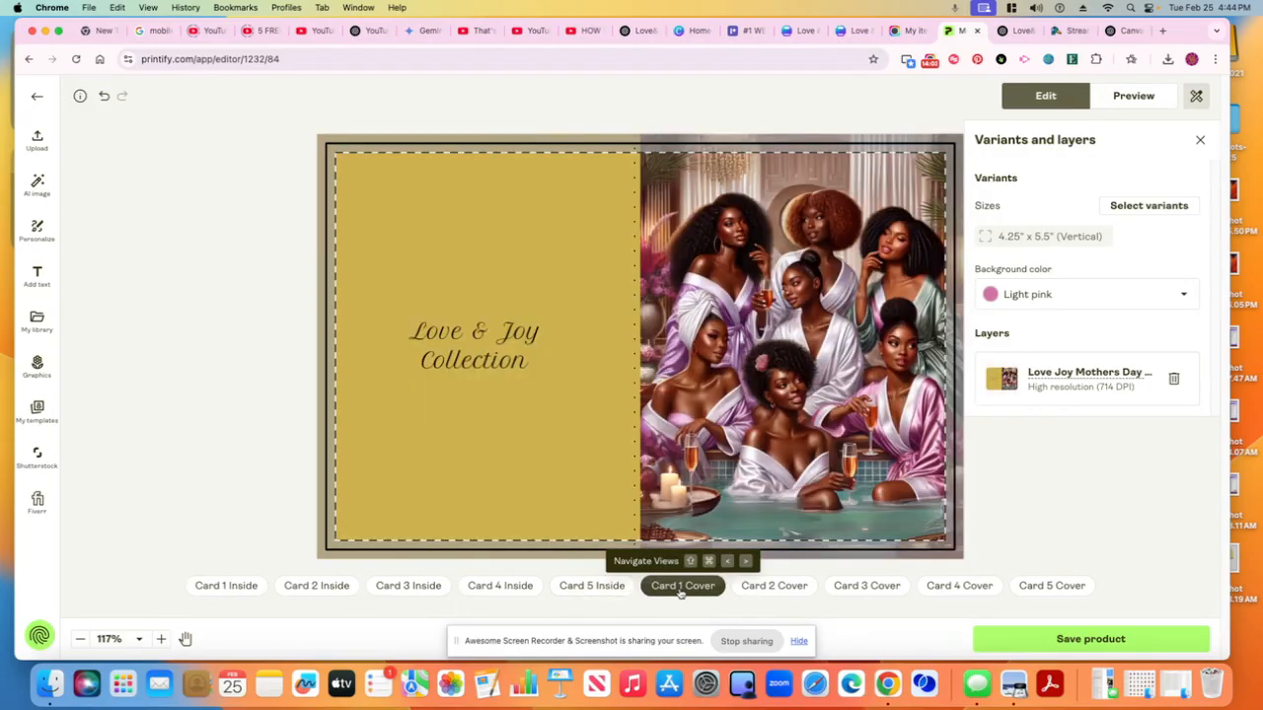